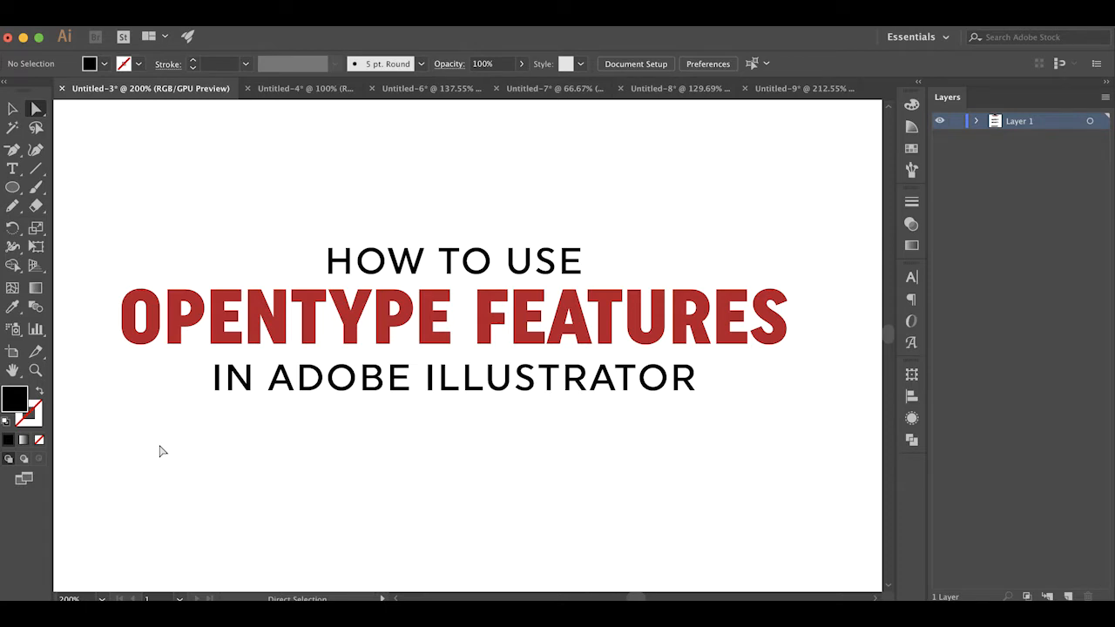
Insert the words "ALL CAPS" before "car" in the upper Oldstyle Figures sample paragraph
{"action": "scroll", "coordinate": [161, 450], "scroll_direction": "down", "scroll_amount": 10}
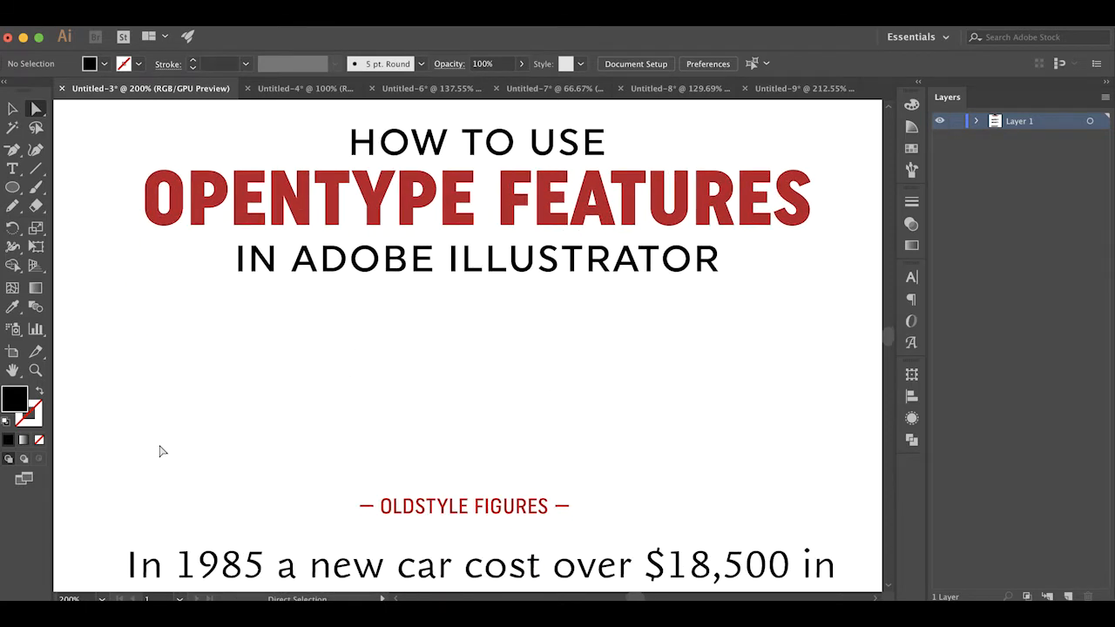
{"action": "scroll", "coordinate": [161, 450], "scroll_direction": "down", "scroll_amount": 5}
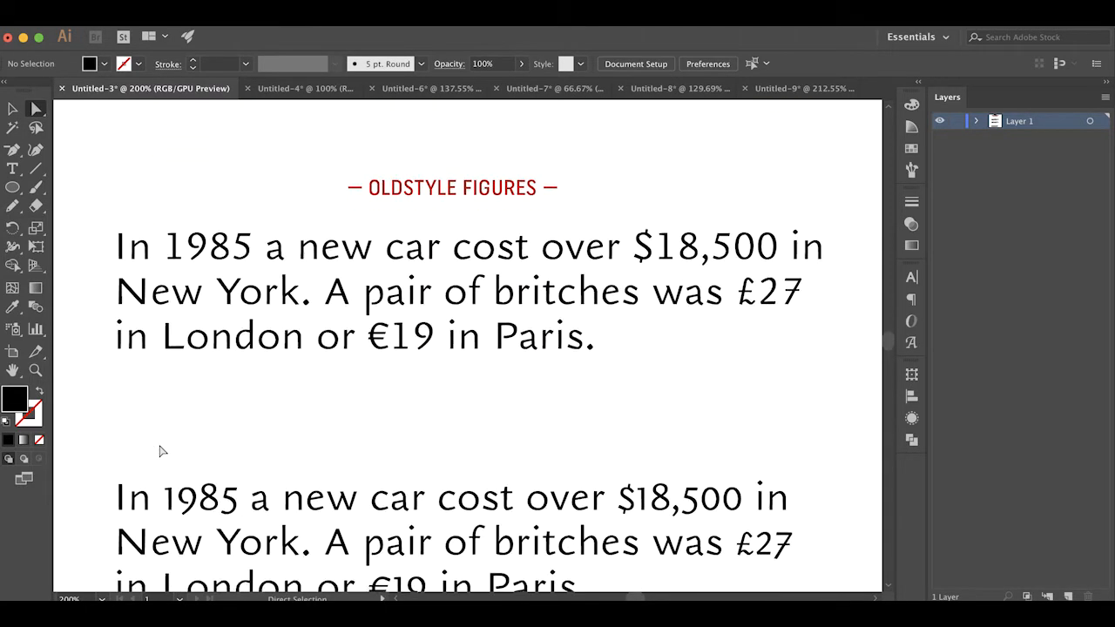
{"action": "key", "text": "super+minus"}
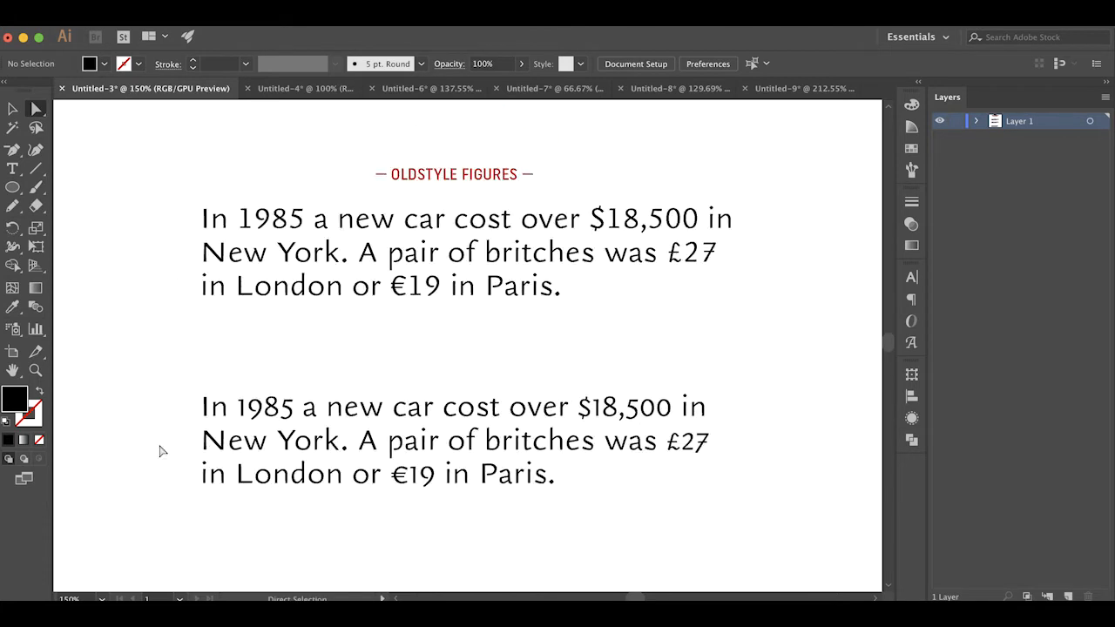
{"action": "scroll", "coordinate": [281, 232], "scroll_direction": "up", "scroll_amount": 2}
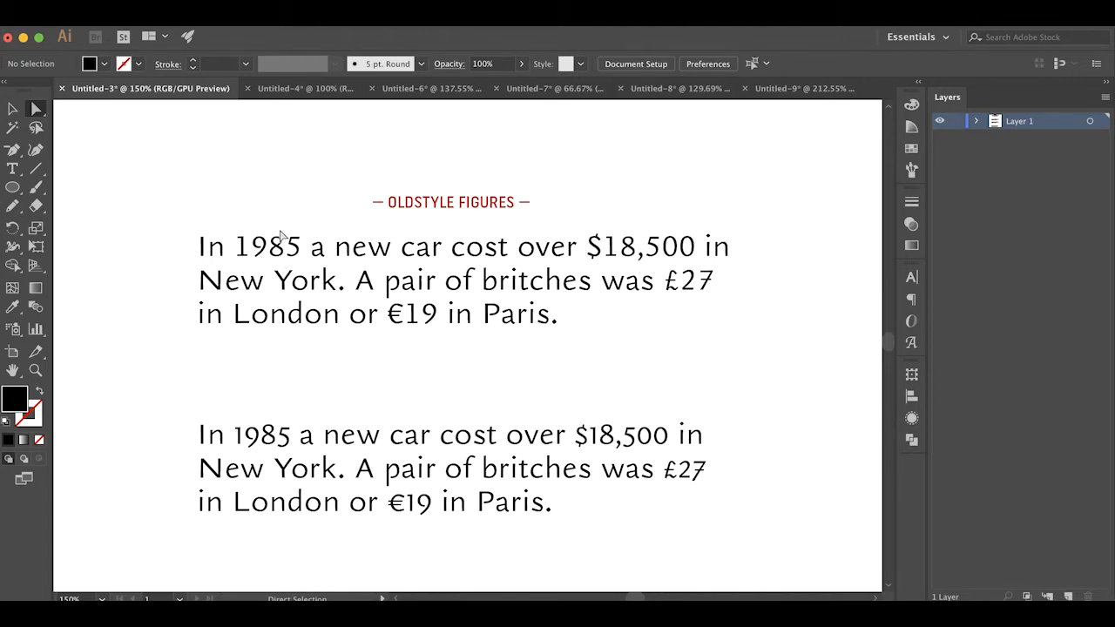
{"action": "key", "text": "t"}
{"action": "left_click", "coordinate": [399, 247]}
{"action": "type", "text": "ALL XA"}
{"action": "key", "text": "BackSpace"}
{"action": "key", "text": "BackSpace"}
{"action": "type", "text": "CAPS"}
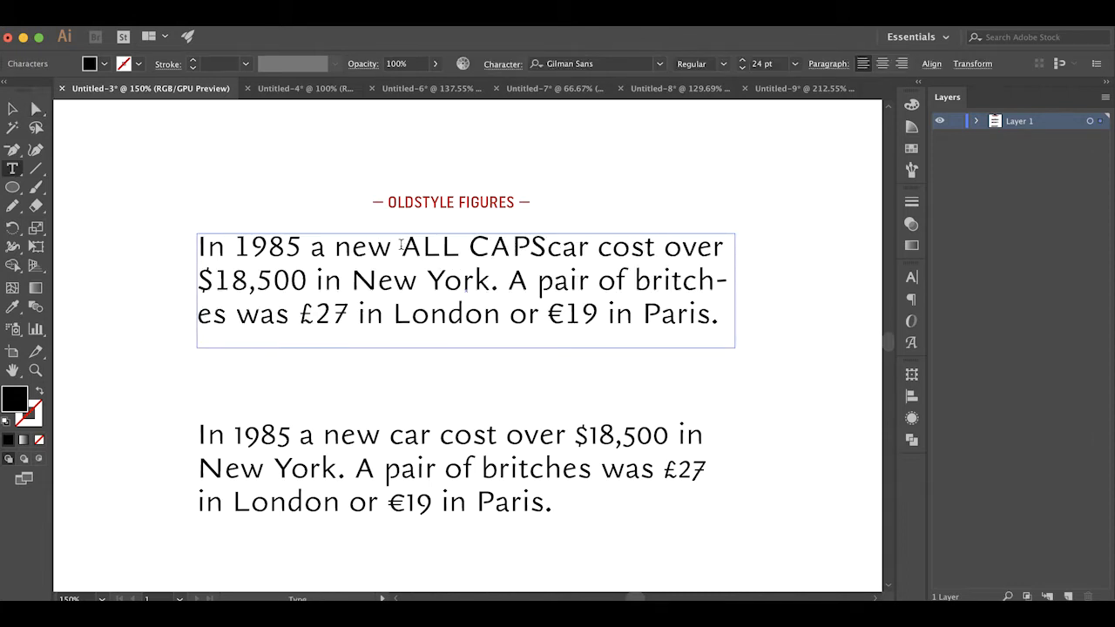
{"action": "left_click", "coordinate": [36, 108]}
{"action": "left_click", "coordinate": [125, 181]}
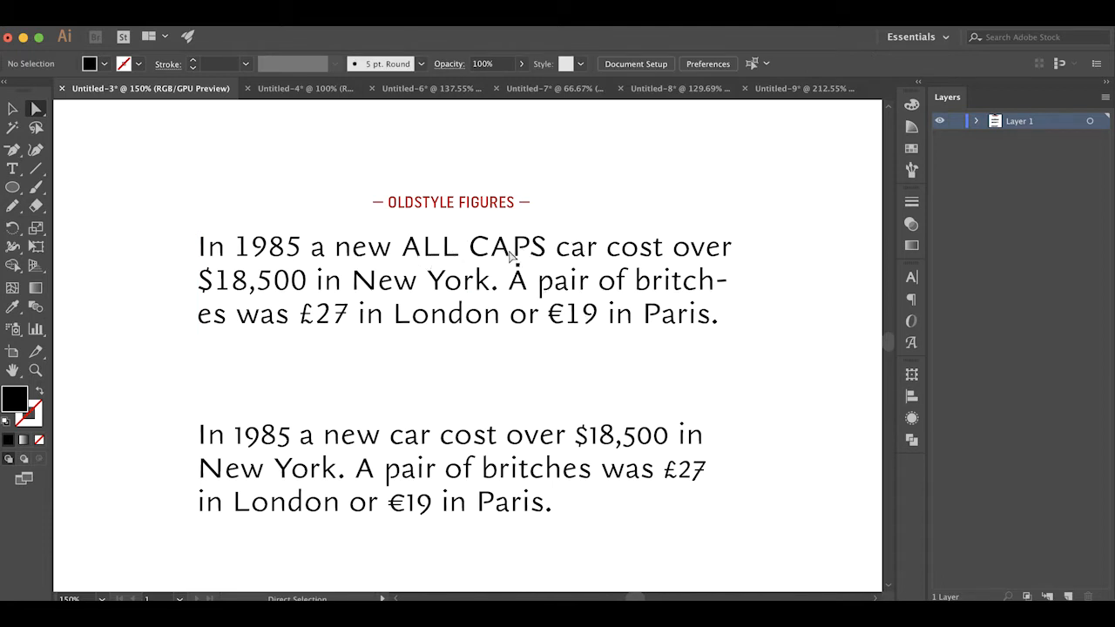
Undo the words inserted into the upper sample paragraph and deselect it
{"action": "key", "text": "super+z"}
{"action": "key", "text": "super+z"}
{"action": "key", "text": "super+z"}
{"action": "key", "text": "super+z"}
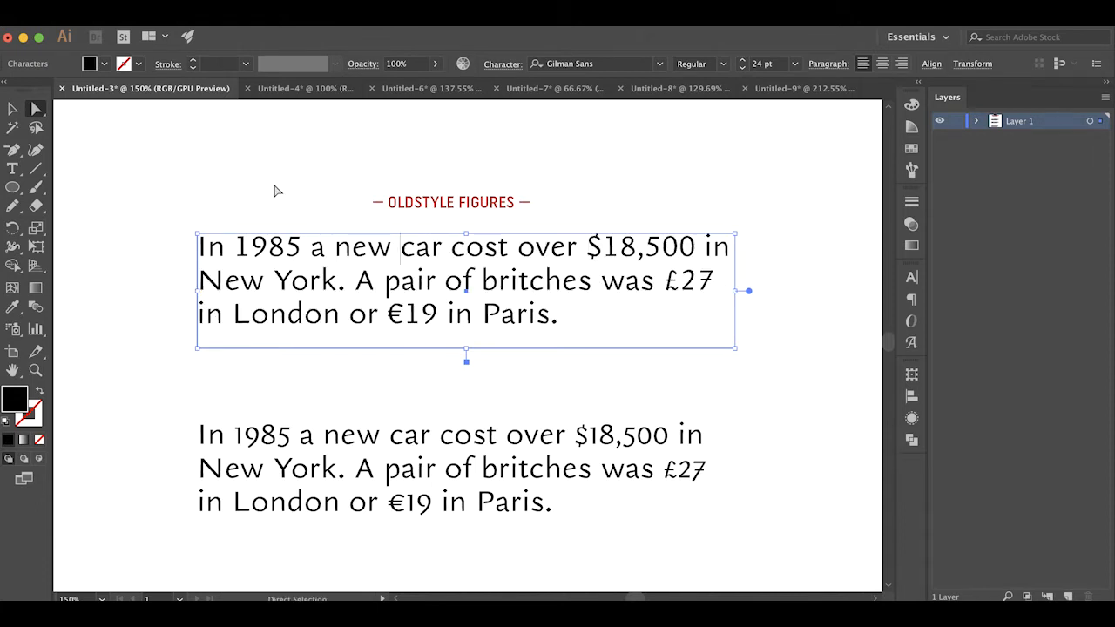
{"action": "left_click", "coordinate": [276, 190]}
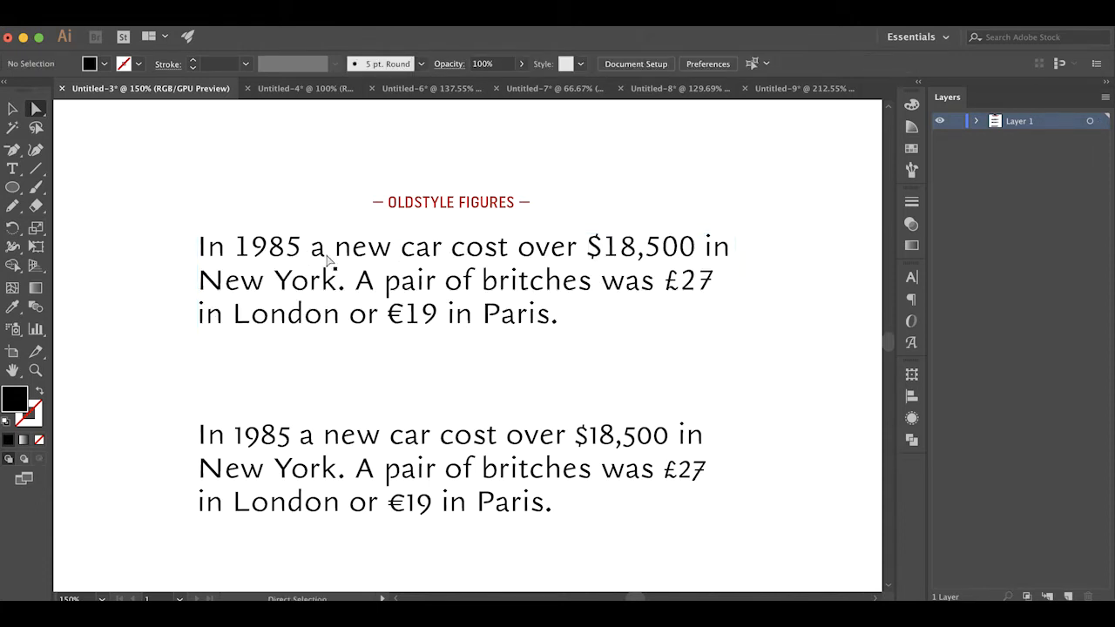
Select the second Oldstyle Figures sample paragraph and bring up the OpenType options for it
{"action": "scroll", "coordinate": [329, 262], "scroll_direction": "down", "scroll_amount": 3}
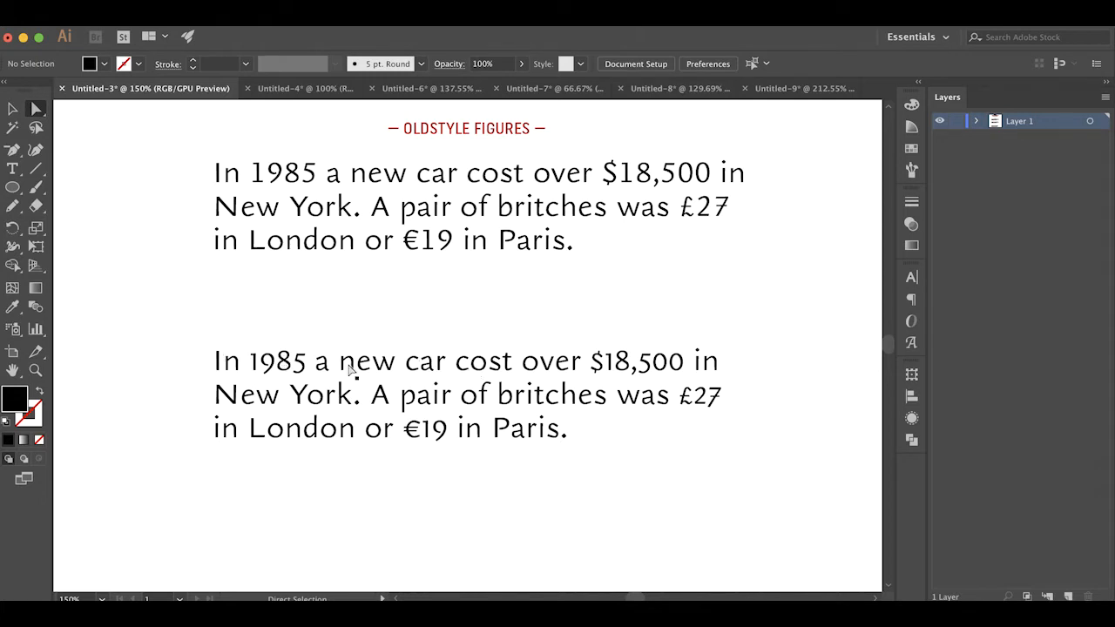
{"action": "scroll", "coordinate": [401, 384], "scroll_direction": "up", "scroll_amount": 1}
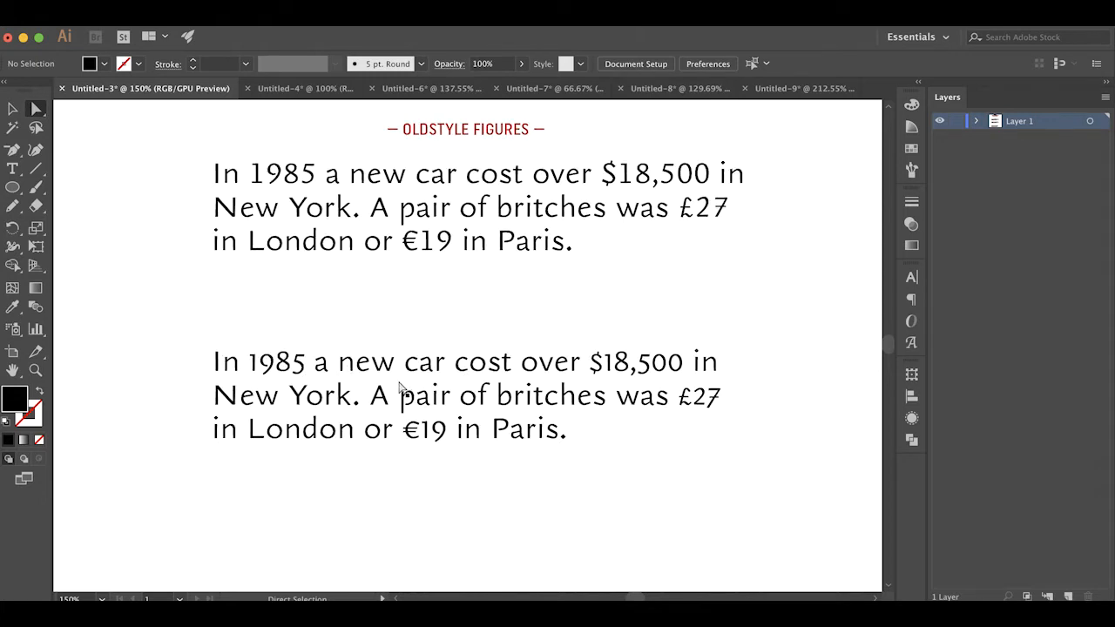
{"action": "left_click", "coordinate": [509, 370]}
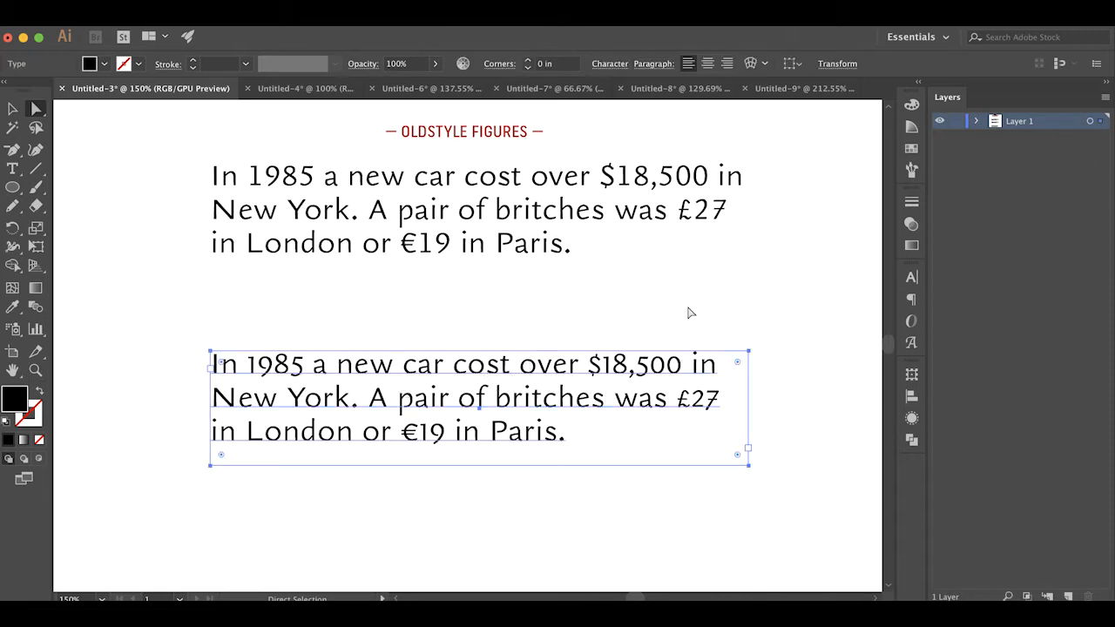
{"action": "left_click", "coordinate": [911, 278]}
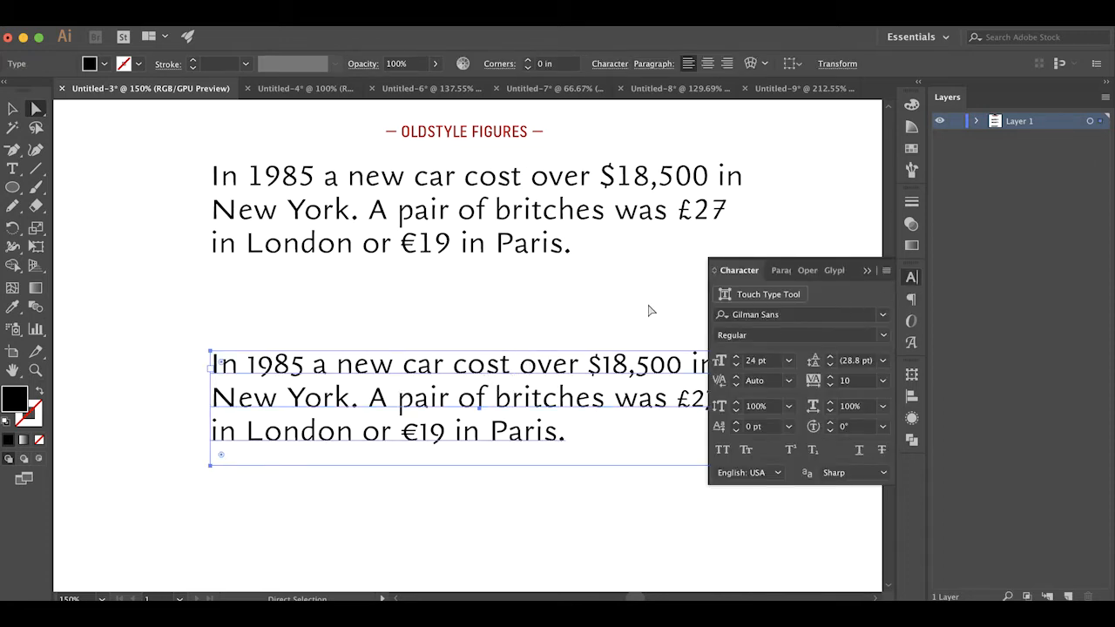
{"action": "scroll", "coordinate": [649, 310], "scroll_direction": "right", "scroll_amount": 5}
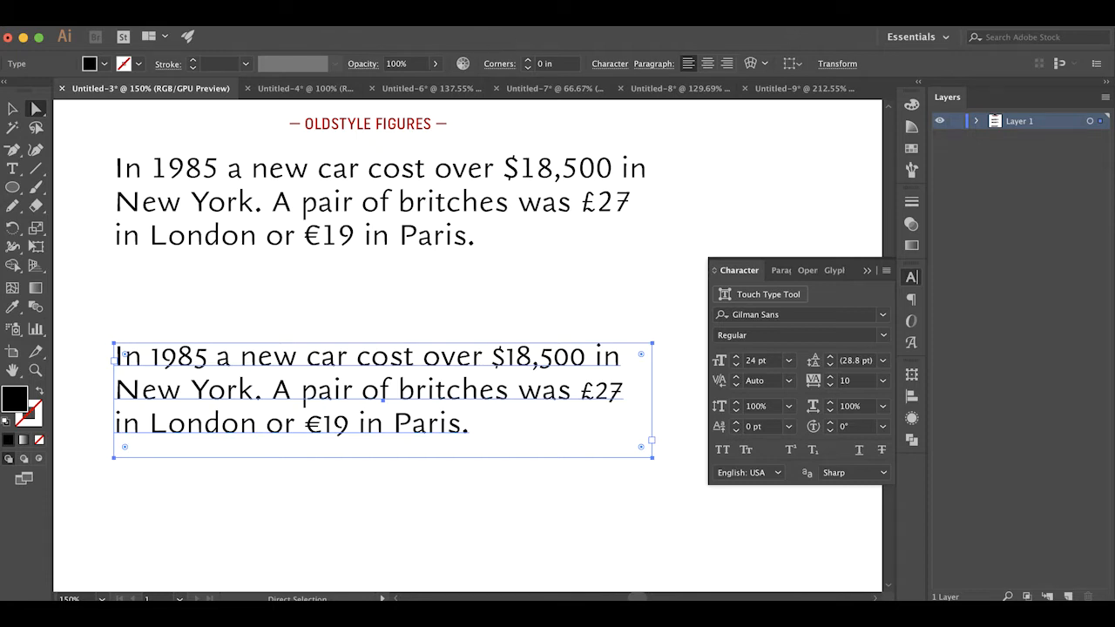
{"action": "left_click", "coordinate": [423, 22]}
{"action": "scroll", "coordinate": [474, 340], "scroll_direction": "down", "scroll_amount": 5}
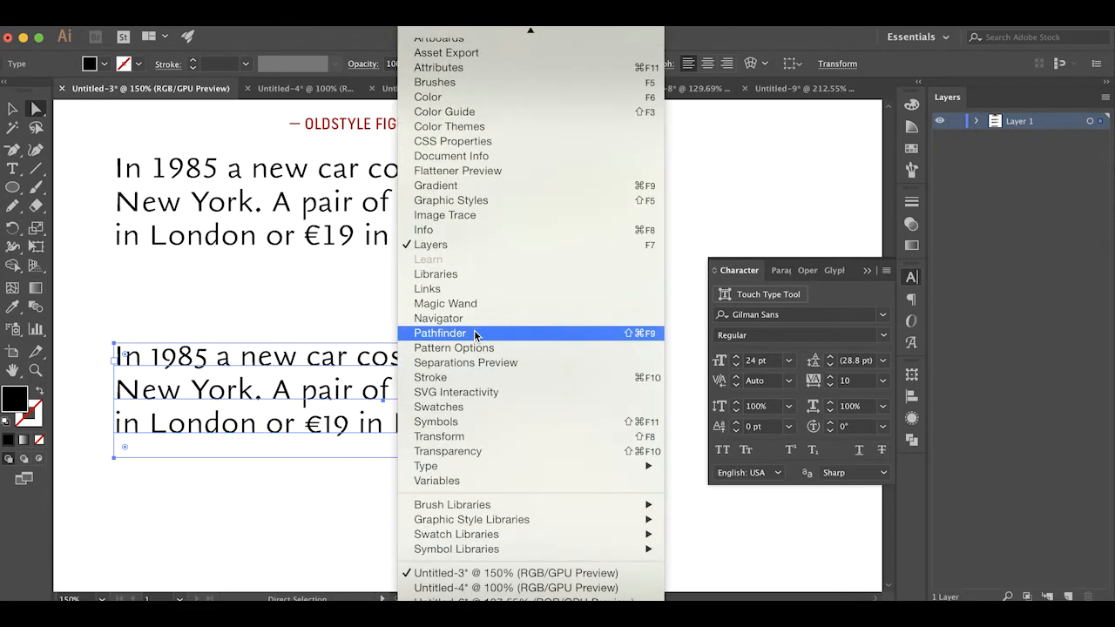
{"action": "mouse_move", "coordinate": [467, 470]}
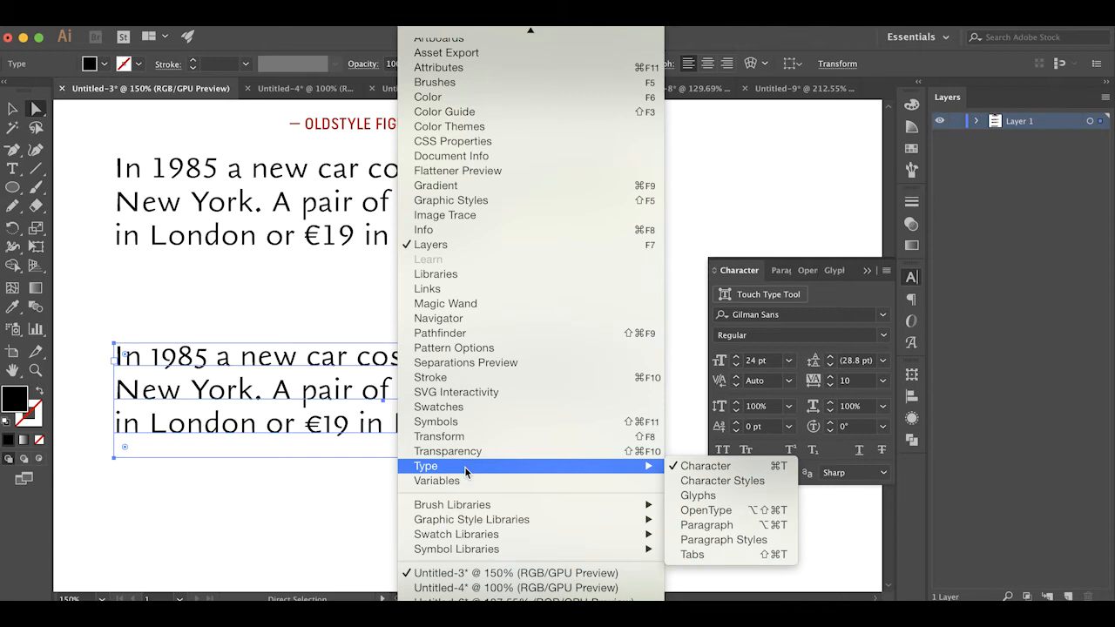
{"action": "left_click", "coordinate": [699, 512]}
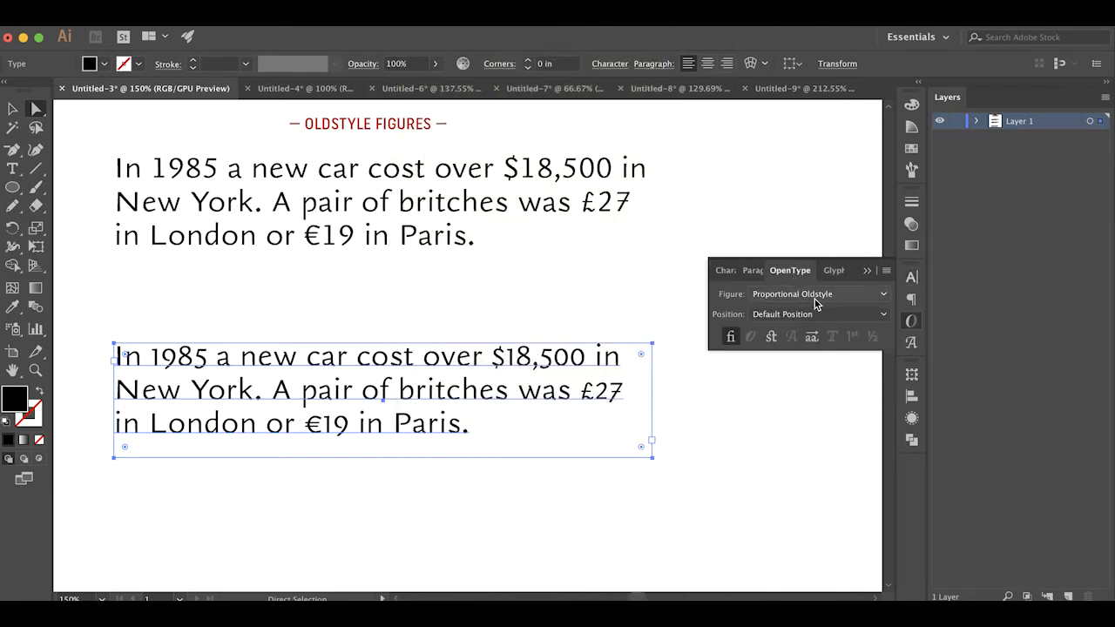
Apply Proportional Oldstyle as the figure style of the second sample paragraph and deselect it
{"action": "left_click", "coordinate": [783, 296]}
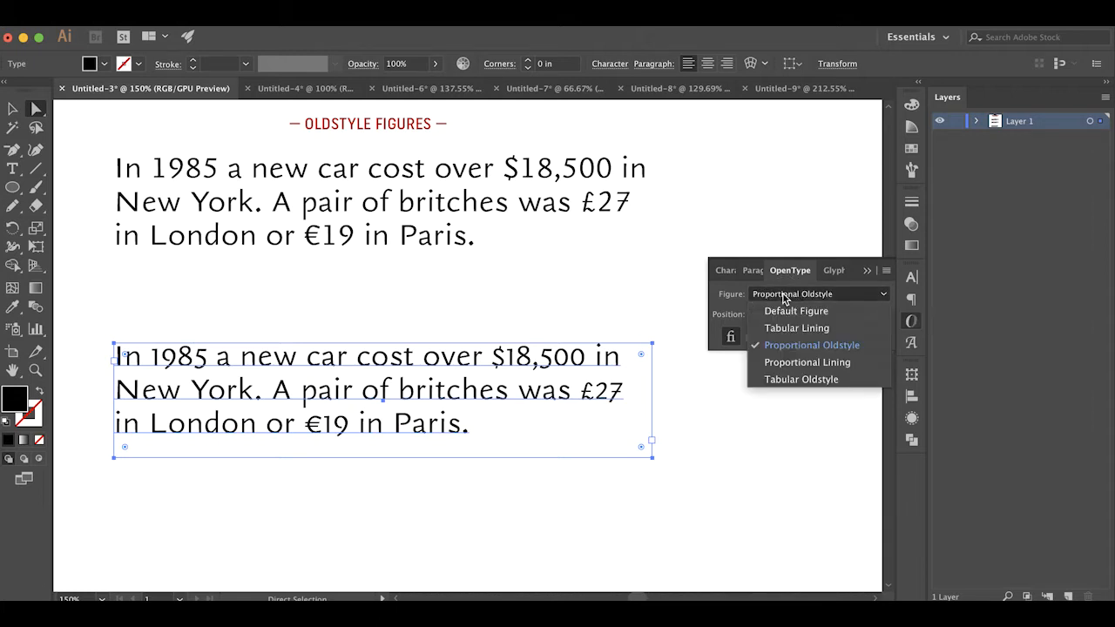
{"action": "left_click", "coordinate": [822, 348]}
{"action": "left_click", "coordinate": [646, 296]}
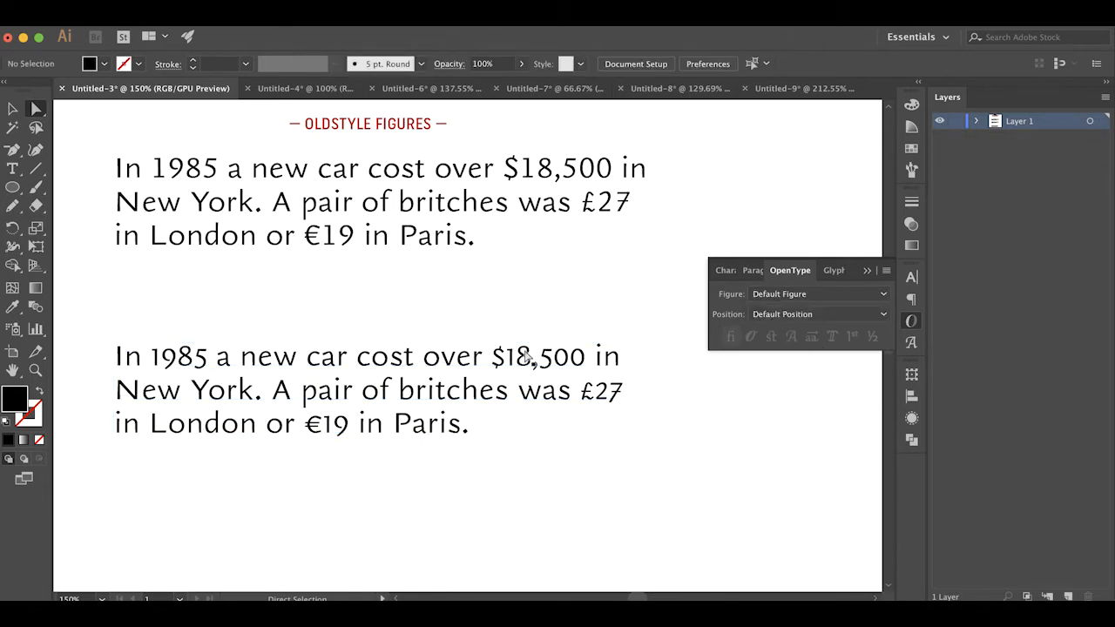
Set the figure style of the upper sample paragraph under the Oldstyle Figures heading to Proportional Oldstyle
{"action": "left_click", "coordinate": [549, 211]}
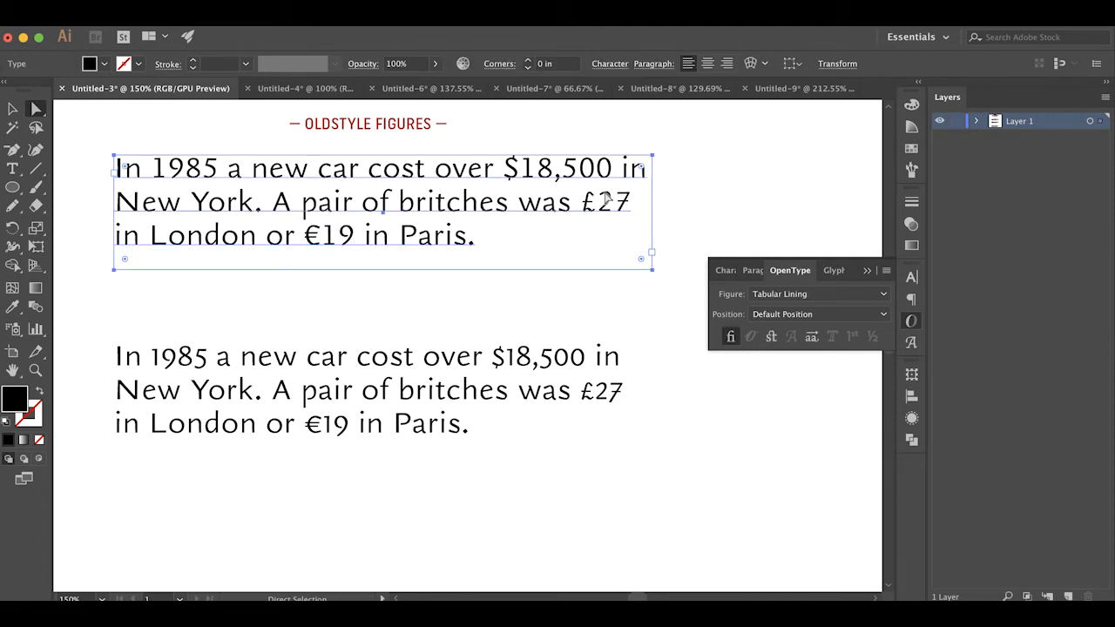
{"action": "left_click", "coordinate": [767, 295]}
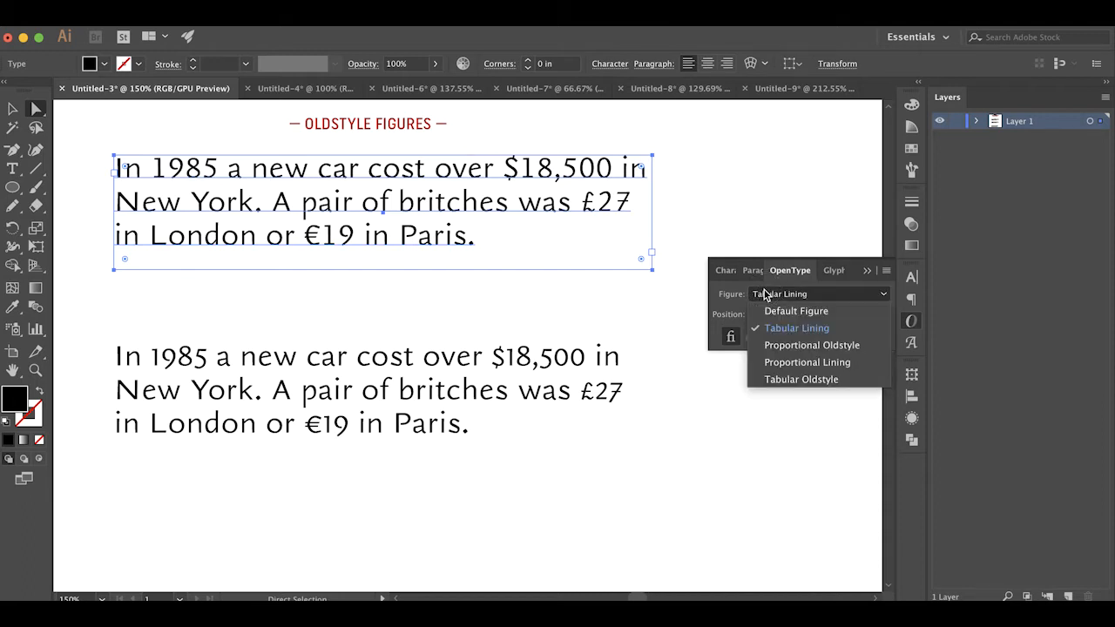
{"action": "left_click", "coordinate": [795, 346]}
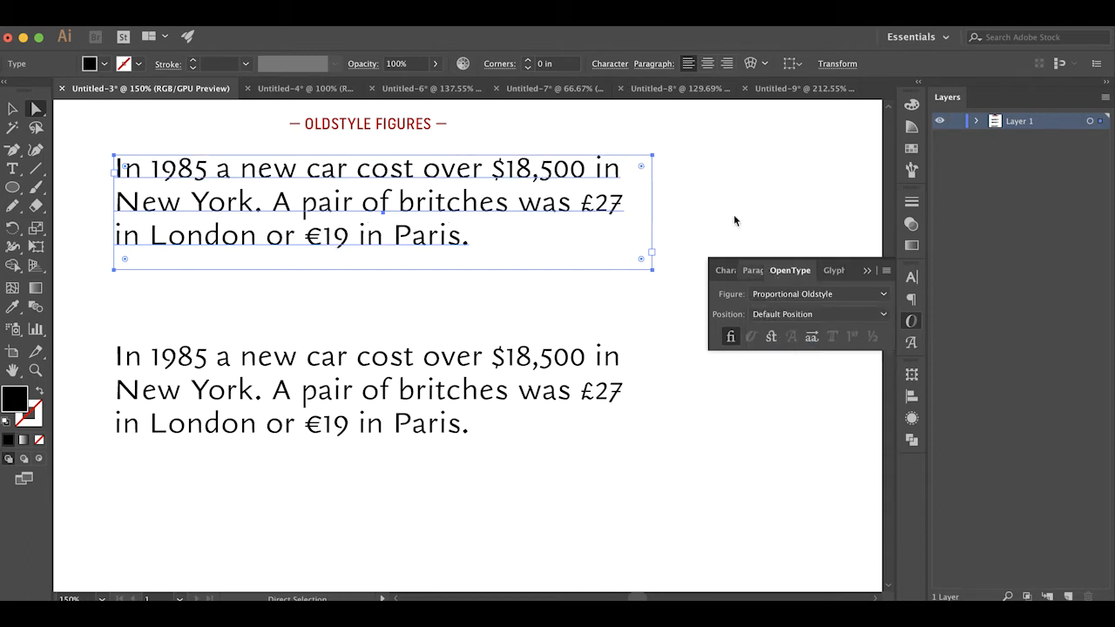
{"action": "left_click", "coordinate": [684, 185]}
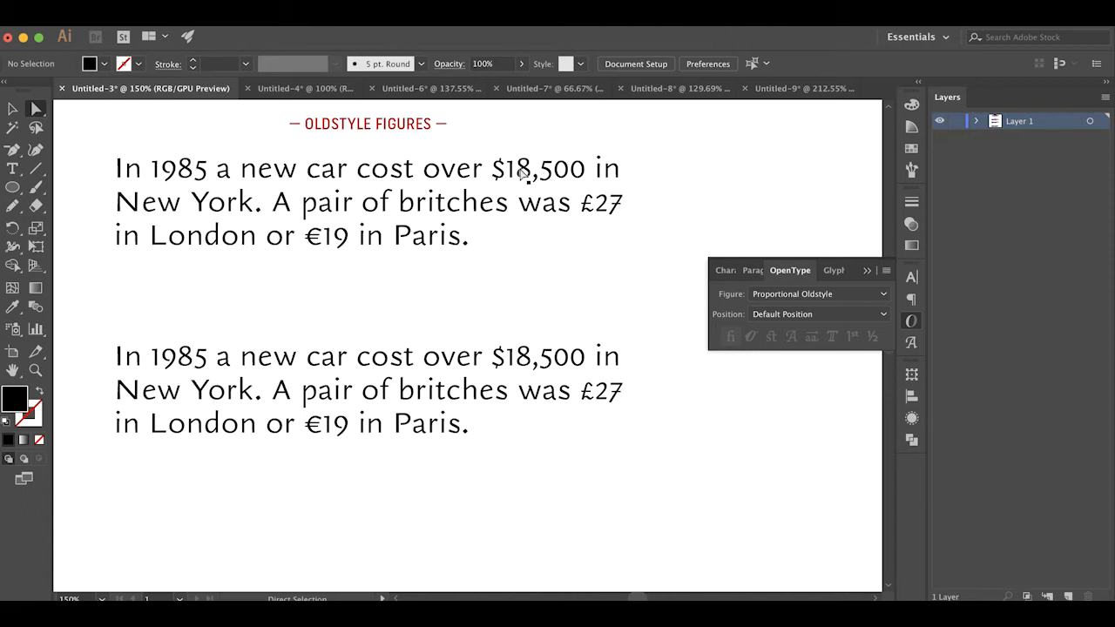
{"action": "left_click", "coordinate": [532, 183]}
{"action": "left_click", "coordinate": [684, 220]}
{"action": "left_click", "coordinate": [559, 185]}
{"action": "left_click", "coordinate": [683, 204]}
Check the font and the OpenType figure setting of the third sample paragraph below the two Gilman Sans paragraphs
{"action": "scroll", "coordinate": [537, 225], "scroll_direction": "left", "scroll_amount": 1}
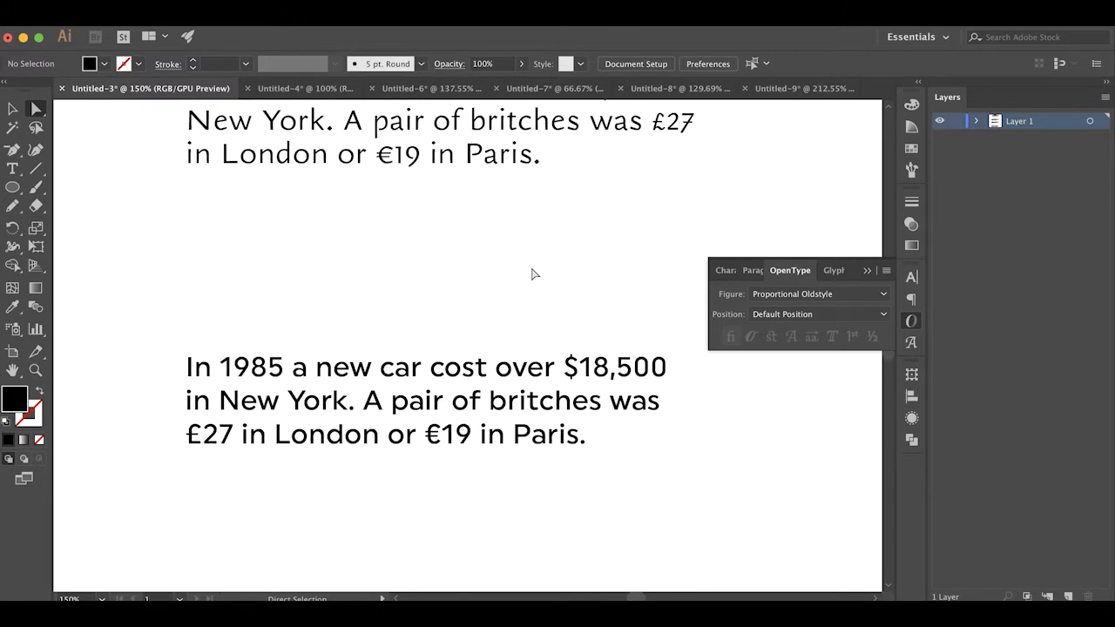
{"action": "left_click", "coordinate": [384, 376]}
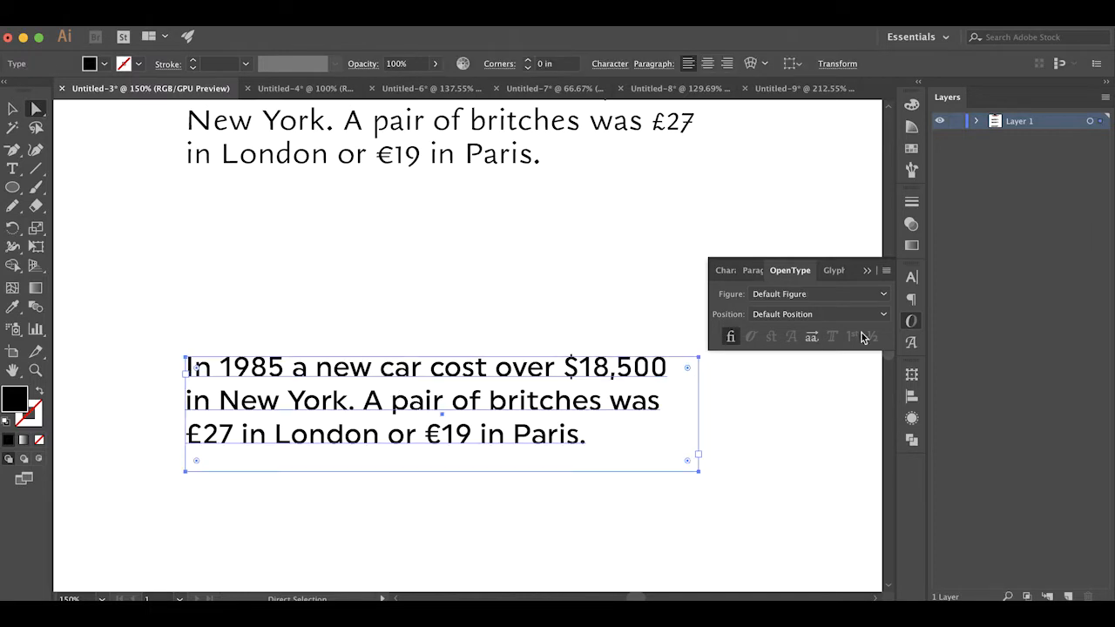
{"action": "left_click", "coordinate": [911, 278]}
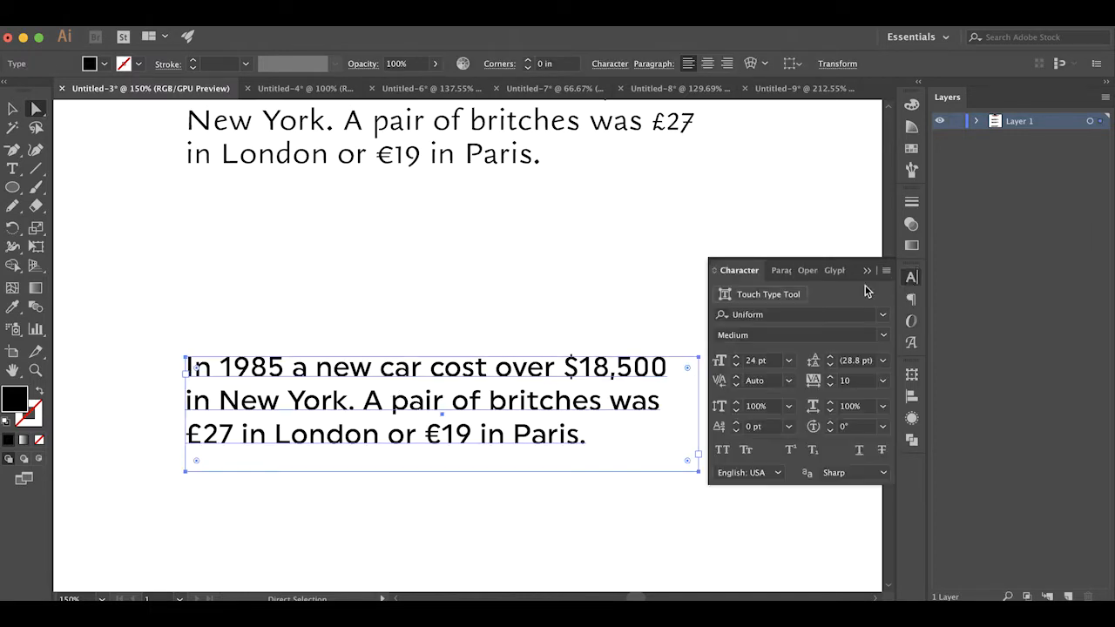
{"action": "left_click", "coordinate": [911, 320]}
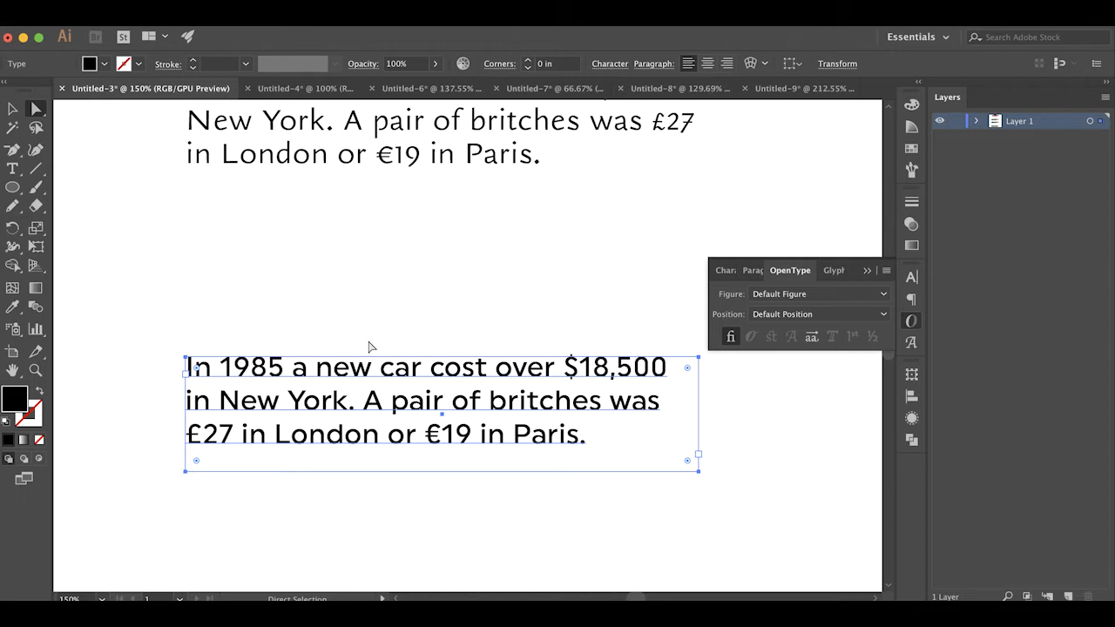
{"action": "left_click", "coordinate": [320, 335]}
Set the figure style of the third sample paragraph, in the Uniform font, to Proportional Oldstyle
{"action": "scroll", "coordinate": [322, 331], "scroll_direction": "right", "scroll_amount": 2}
{"action": "scroll", "coordinate": [323, 332], "scroll_direction": "down", "scroll_amount": 1}
{"action": "scroll", "coordinate": [322, 332], "scroll_direction": "right", "scroll_amount": 1}
{"action": "scroll", "coordinate": [323, 331], "scroll_direction": "down", "scroll_amount": 1}
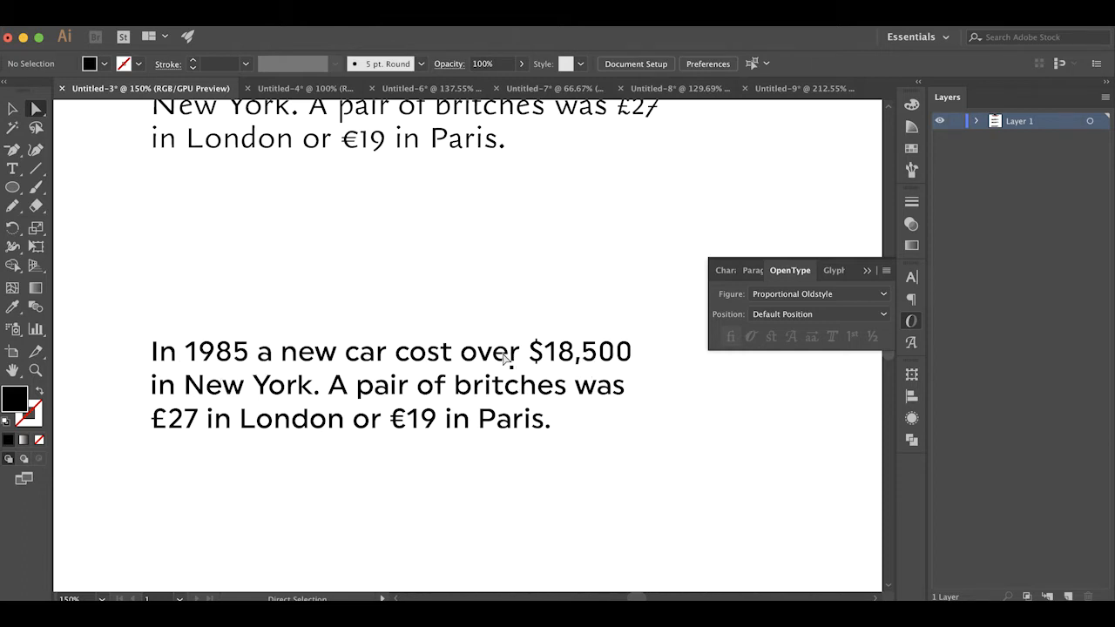
{"action": "left_click", "coordinate": [154, 352]}
{"action": "left_click", "coordinate": [793, 295]}
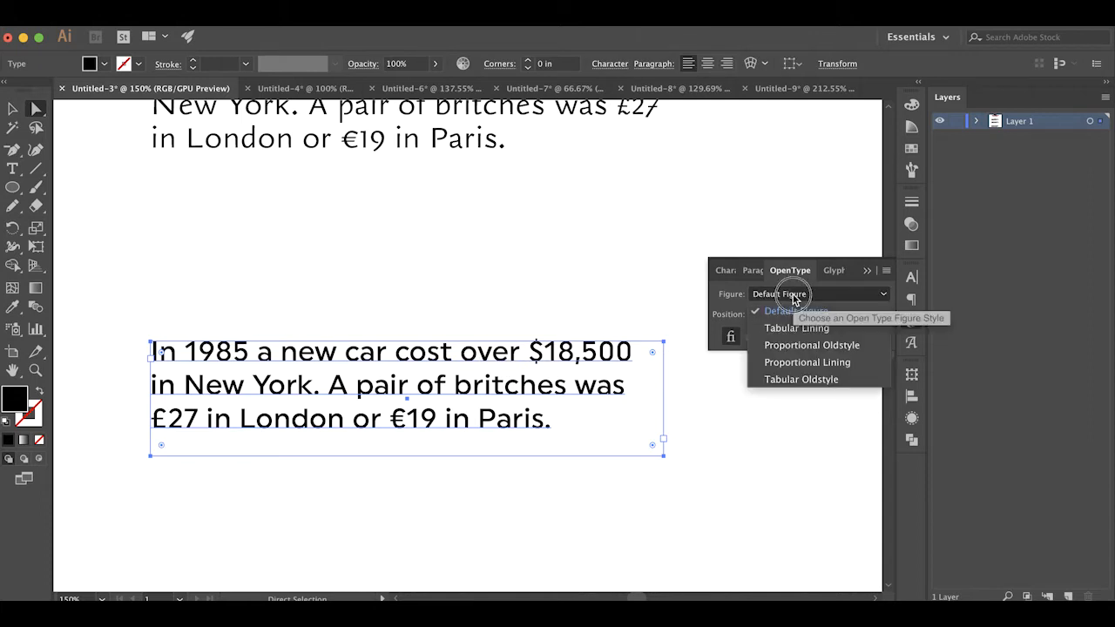
{"action": "left_click", "coordinate": [803, 347]}
{"action": "left_click", "coordinate": [554, 285]}
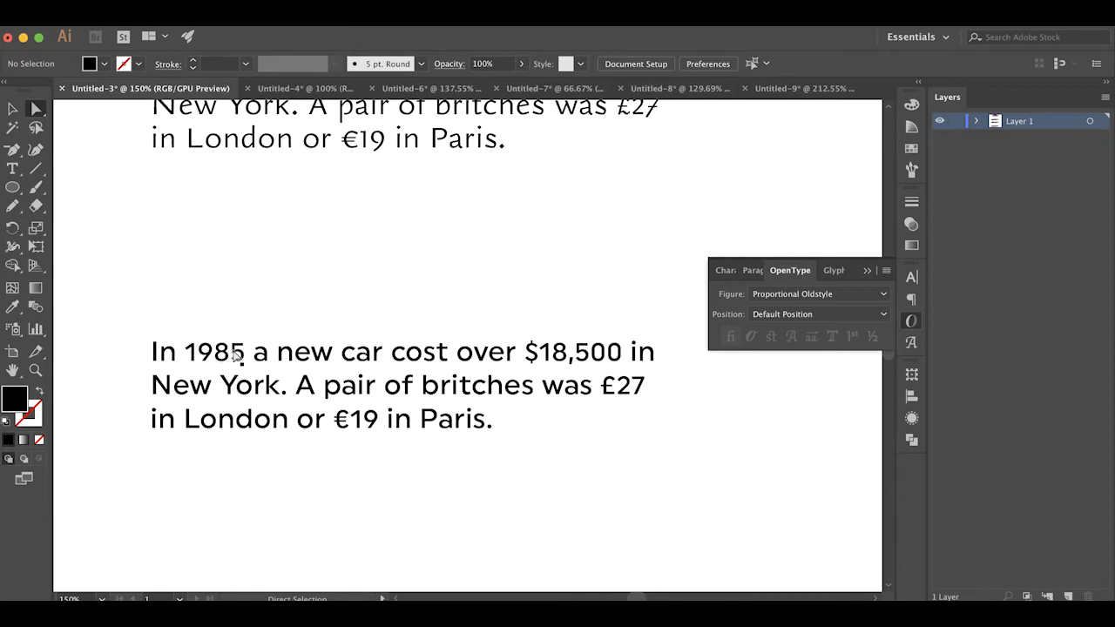
Compare the numerals with the Gilman Sans paragraph and switch the Uniform paragraph's figure style to Default Figure
{"action": "scroll", "coordinate": [209, 356], "scroll_direction": "up", "scroll_amount": 4}
{"action": "scroll", "coordinate": [209, 352], "scroll_direction": "up", "scroll_amount": 1}
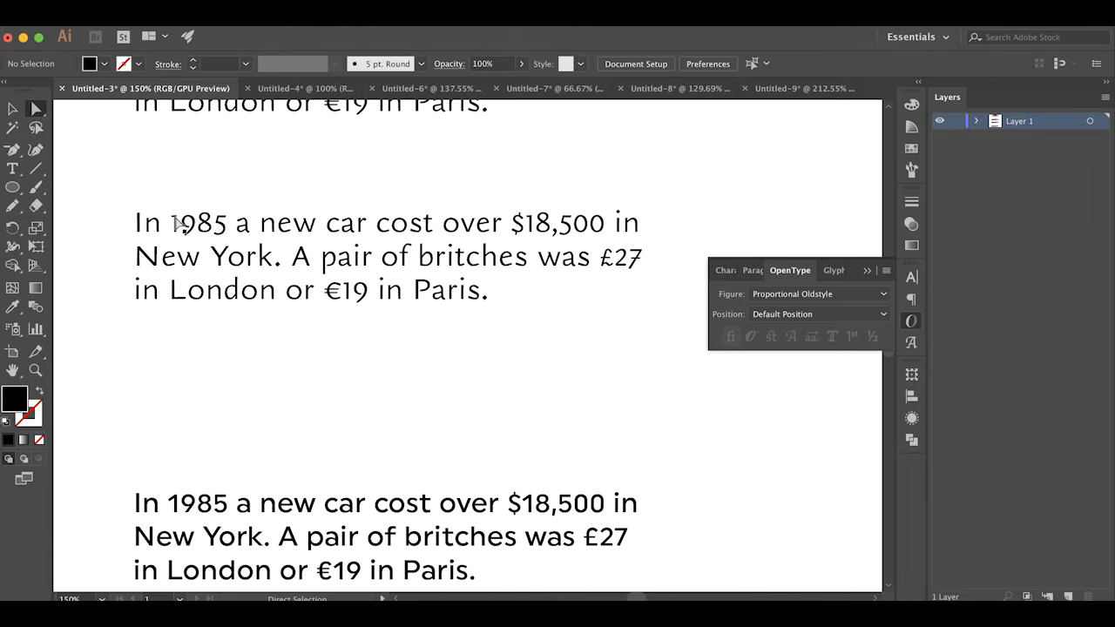
{"action": "scroll", "coordinate": [177, 224], "scroll_direction": "down", "scroll_amount": 3}
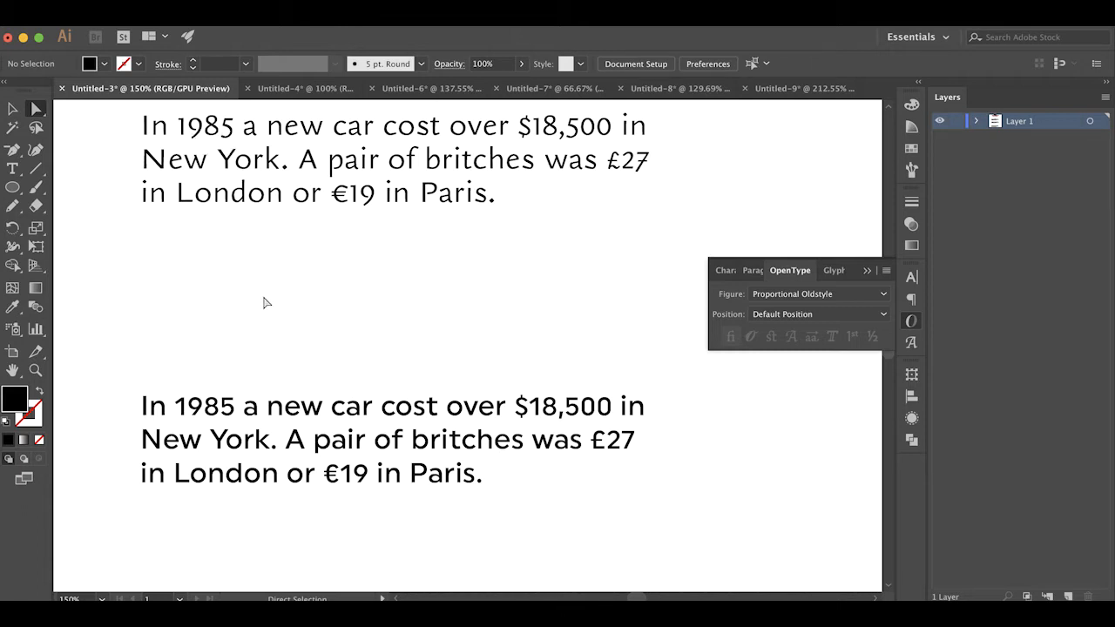
{"action": "left_click", "coordinate": [223, 418]}
{"action": "left_click", "coordinate": [789, 296]}
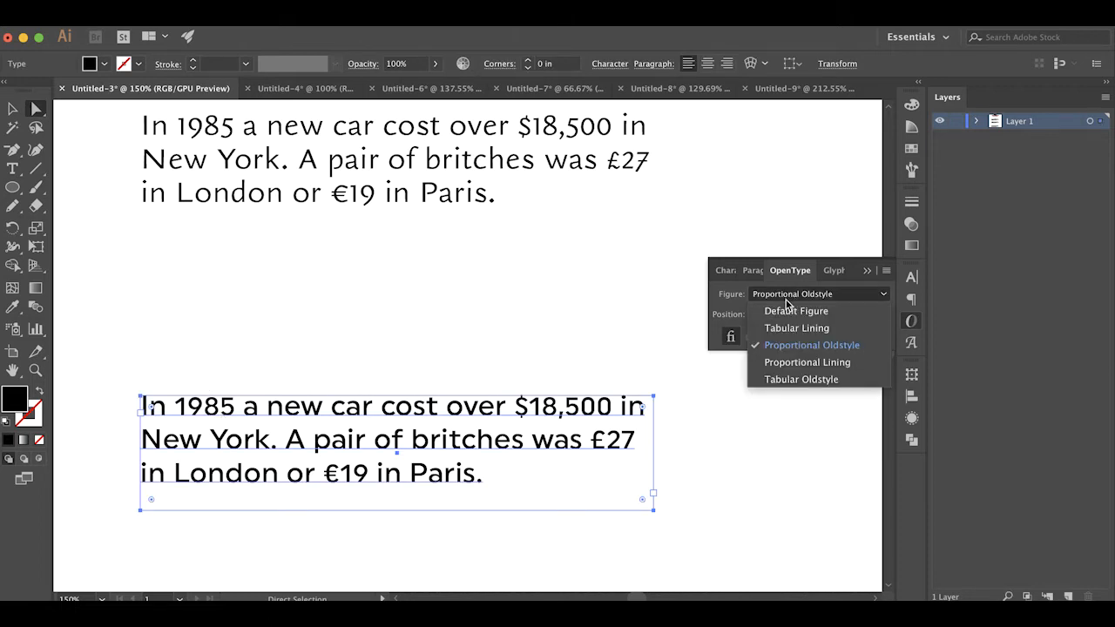
{"action": "left_click", "coordinate": [787, 313]}
{"action": "left_click", "coordinate": [536, 334]}
Switch the Uniform paragraph's figure style back to Proportional Oldstyle and deselect it
{"action": "left_click", "coordinate": [279, 416]}
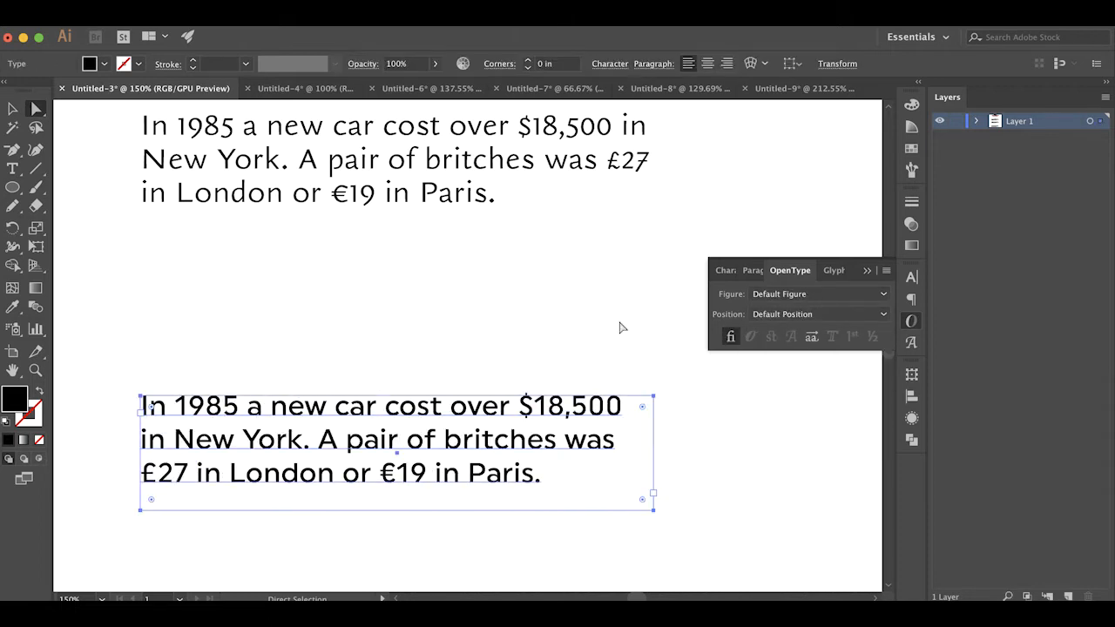
{"action": "left_click", "coordinate": [762, 294]}
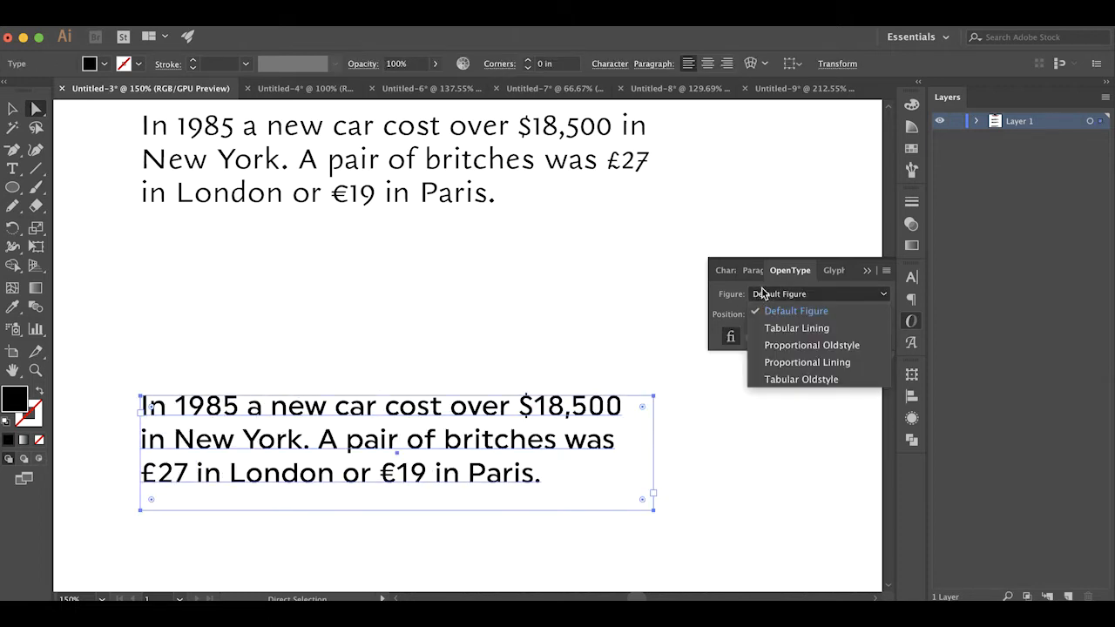
{"action": "left_click", "coordinate": [789, 345]}
{"action": "left_click", "coordinate": [298, 384]}
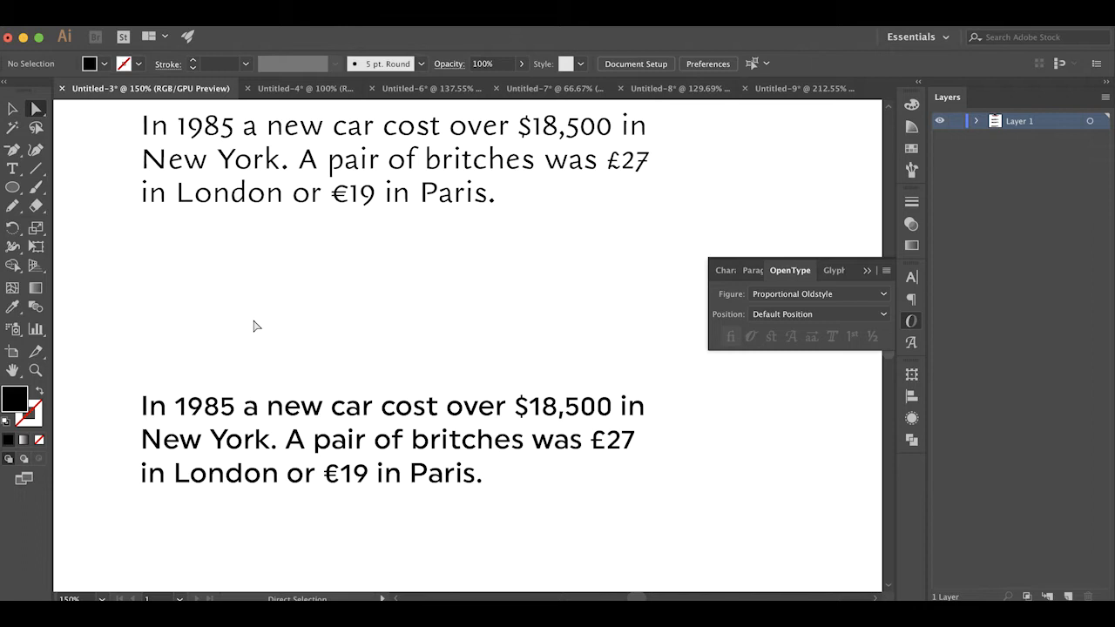
In the Untitled-4 document, set the figure style of both large currency numbers to Tabular Lining and deselect them
{"action": "left_click", "coordinate": [294, 88]}
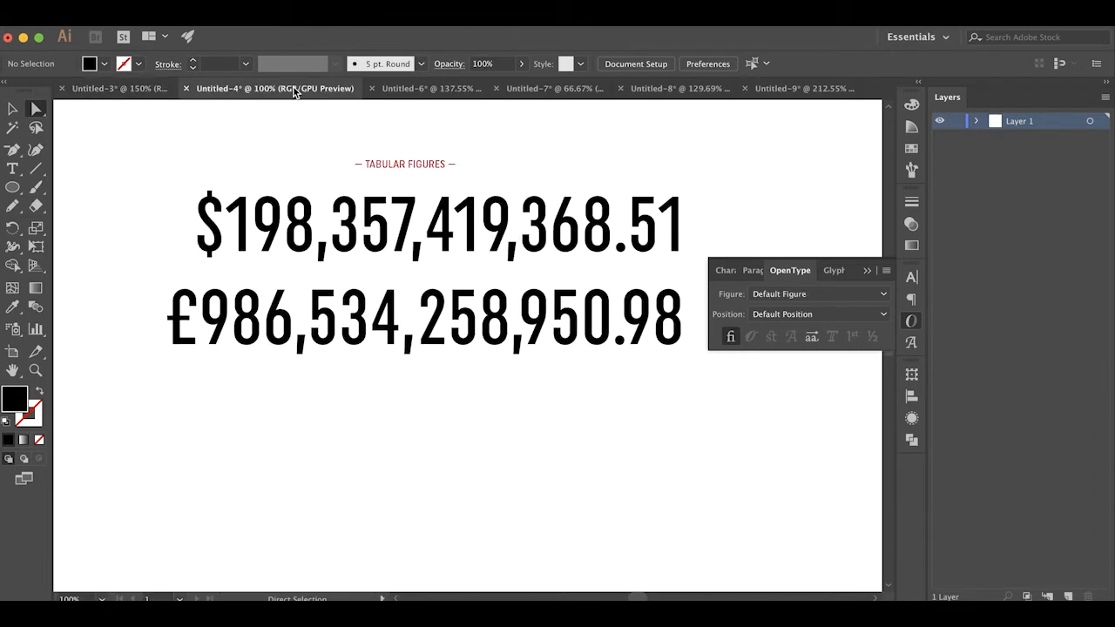
{"action": "scroll", "coordinate": [406, 175], "scroll_direction": "right", "scroll_amount": 2}
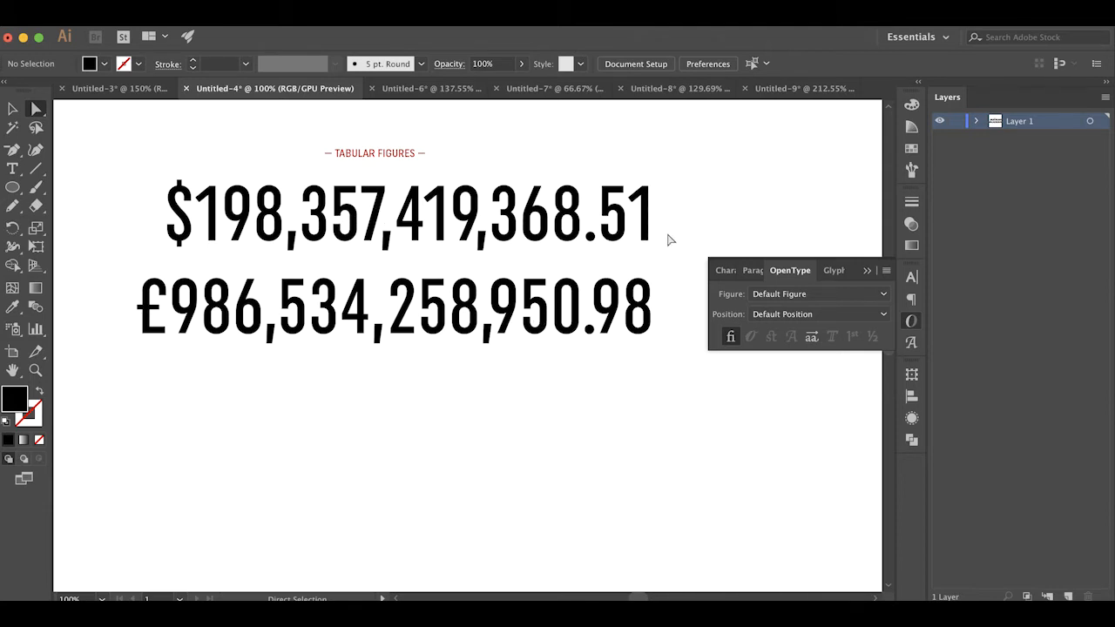
{"action": "left_click", "coordinate": [532, 355]}
{"action": "left_click_drag", "start_coordinate": [531, 354], "coordinate": [477, 220]}
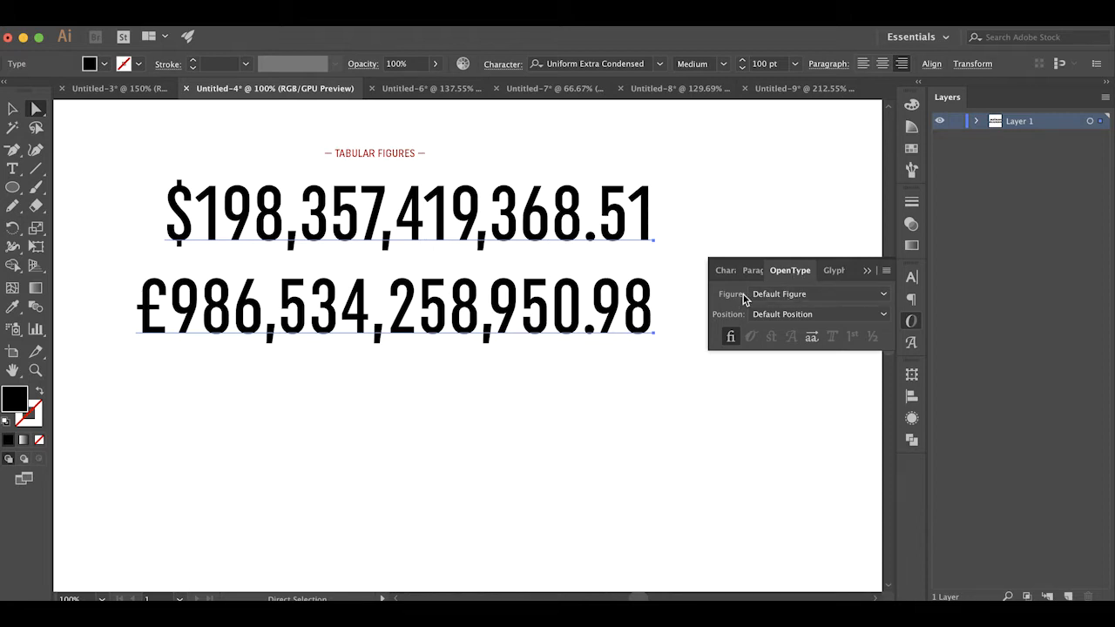
{"action": "left_click", "coordinate": [802, 295]}
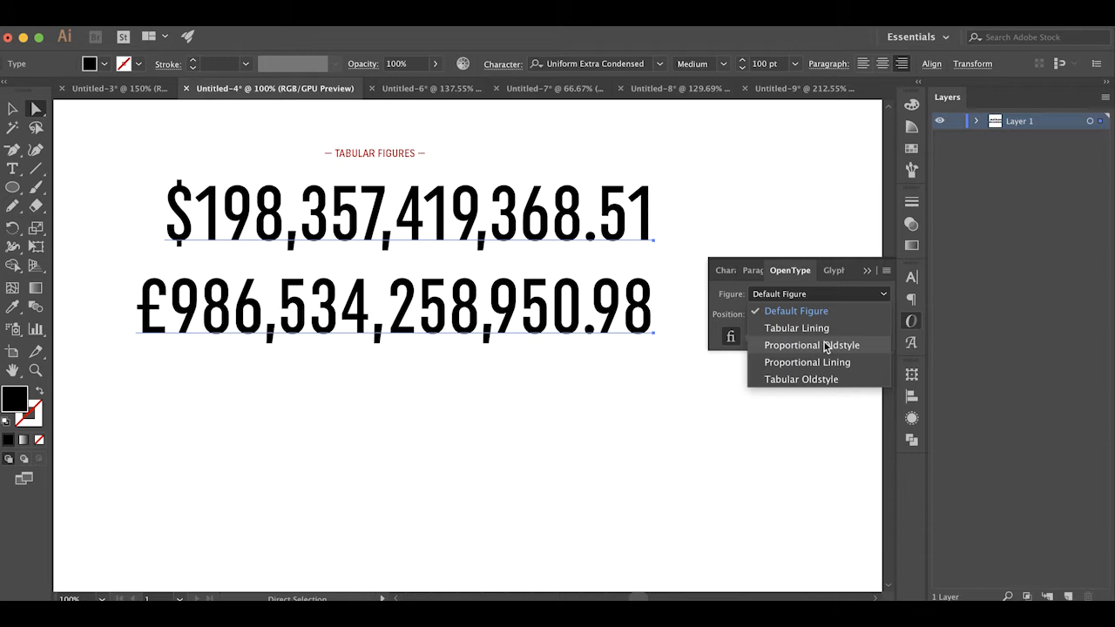
{"action": "left_click", "coordinate": [815, 335]}
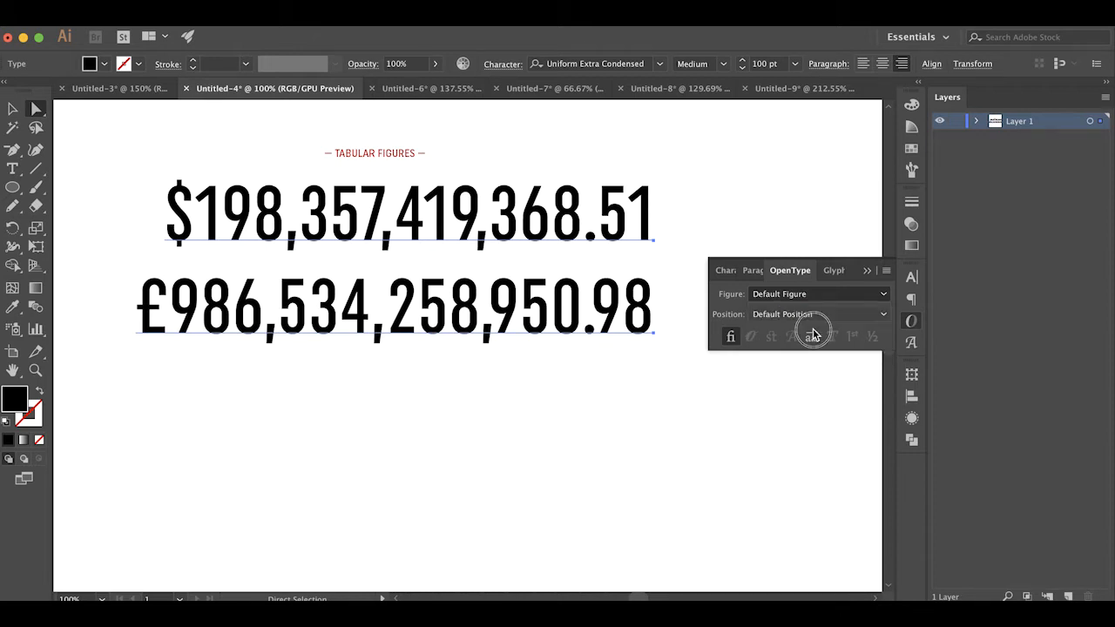
{"action": "left_click", "coordinate": [676, 431]}
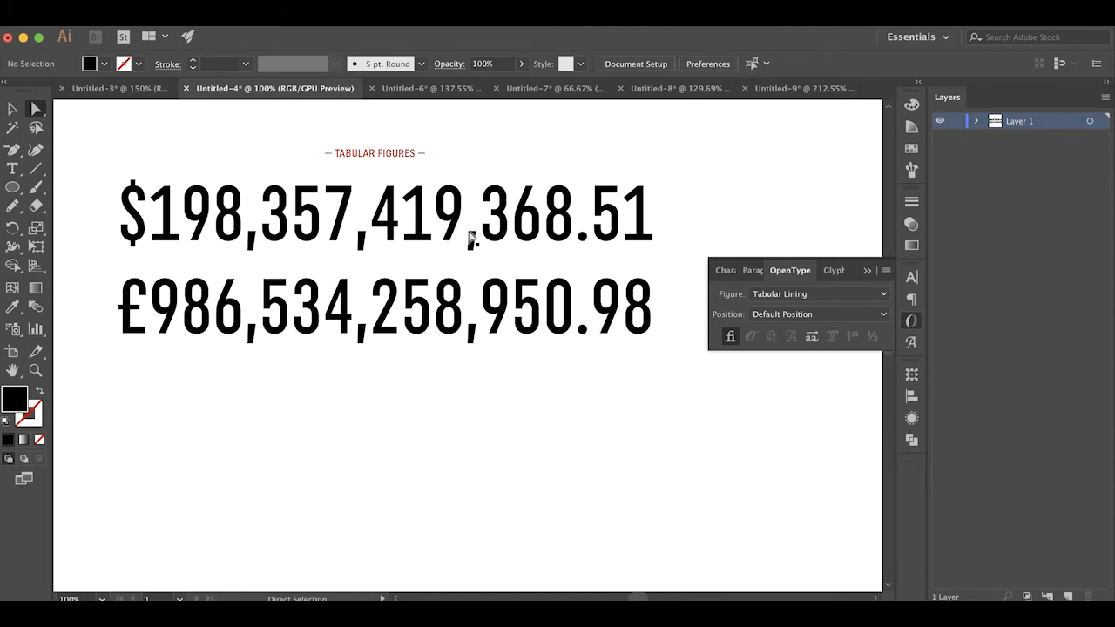
Undo and redo the Tabular Lining change to compare how the digits align, then deselect the numbers
{"action": "key", "text": "super+z"}
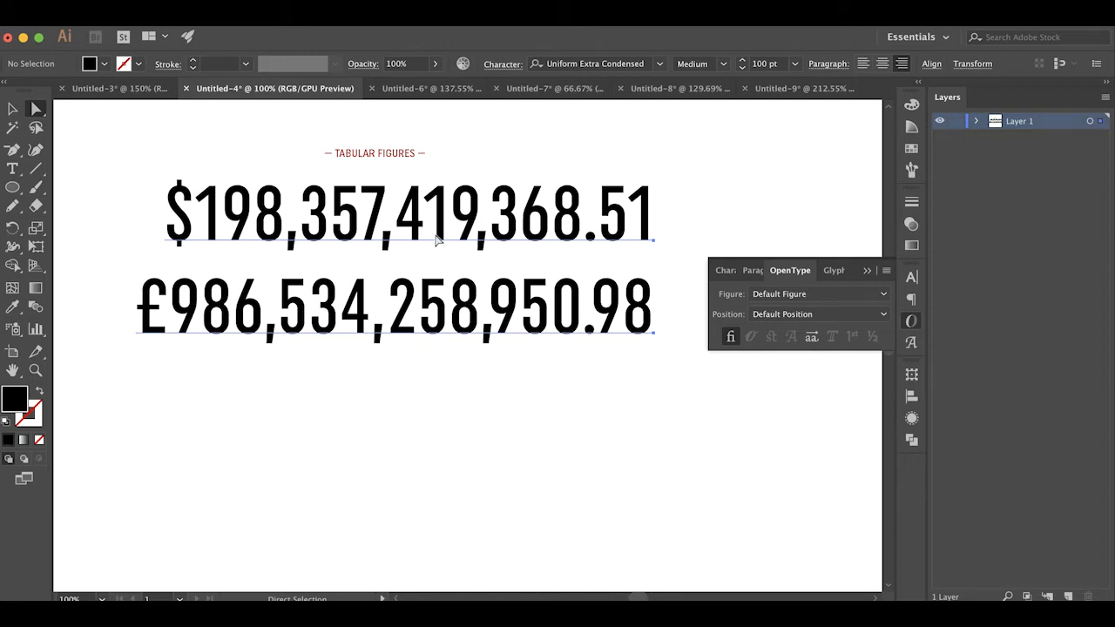
{"action": "key", "text": "super+shift+z"}
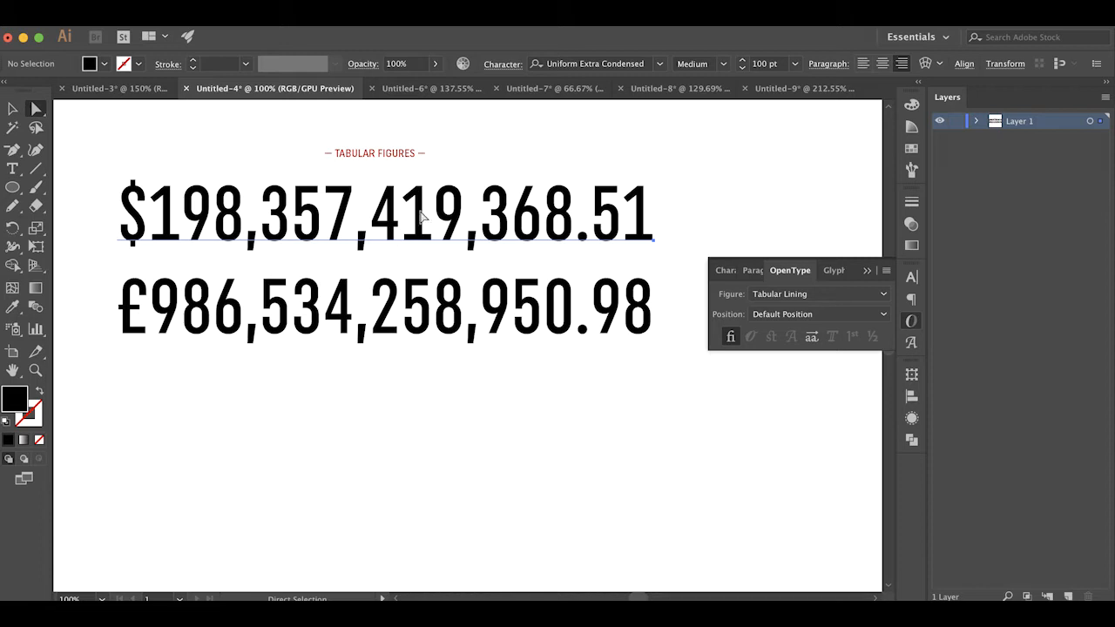
{"action": "left_click", "coordinate": [471, 401]}
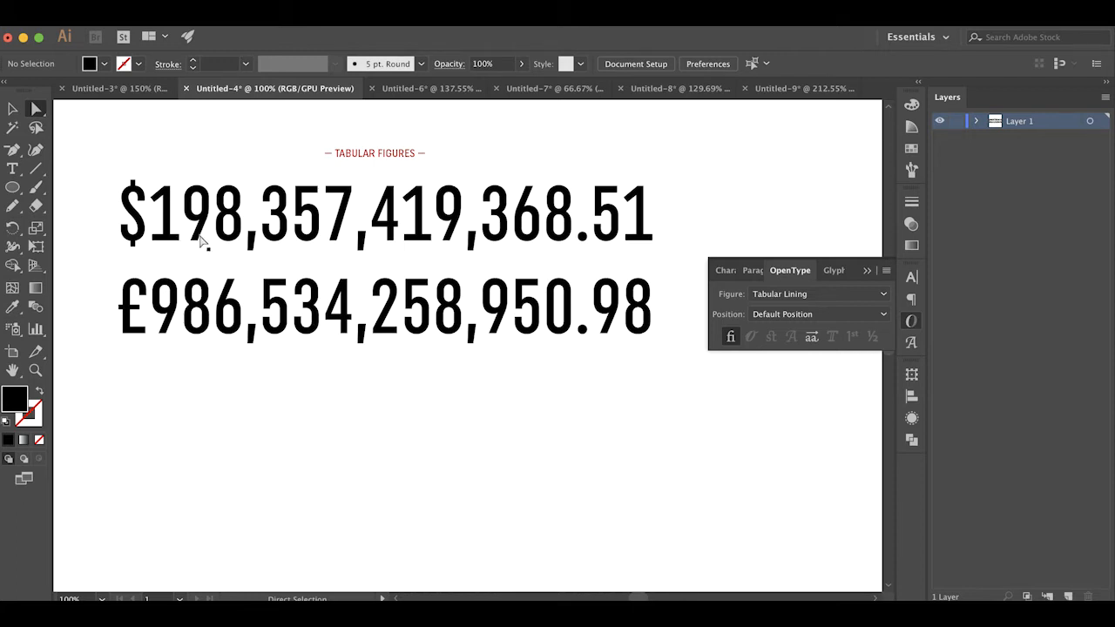
Edit the dollar amount to read ¢518,307,419,368.51 by replacing its currency sign and three digits, and deselect the text
{"action": "key", "text": "t"}
{"action": "left_click_drag", "start_coordinate": [143, 207], "coordinate": [123, 207]}
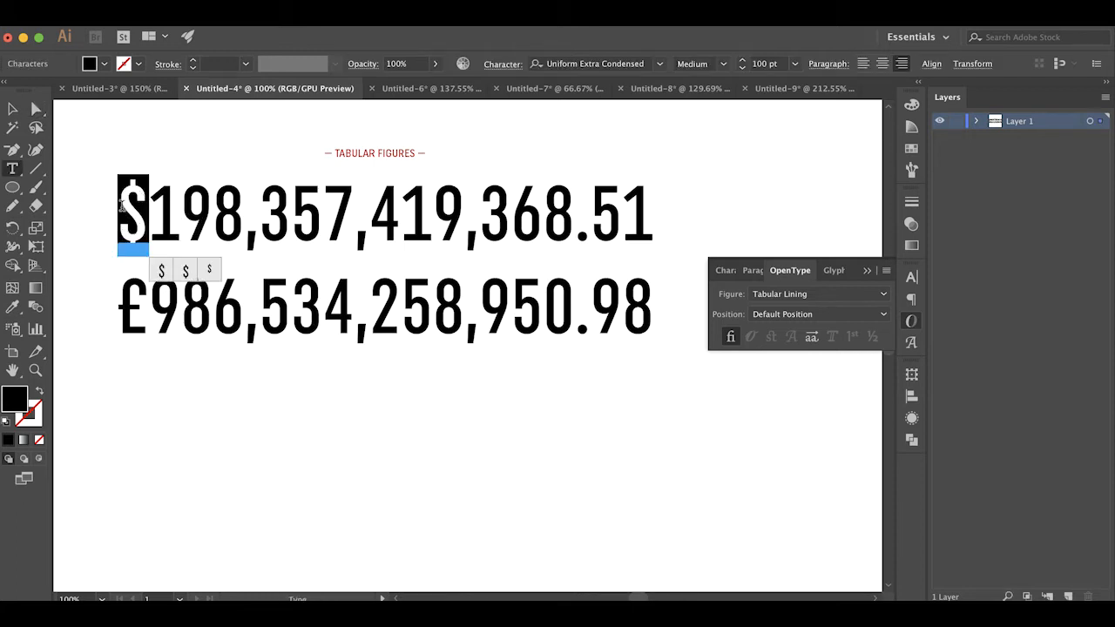
{"action": "type", "text": "¢"}
{"action": "left_click_drag", "start_coordinate": [157, 210], "coordinate": [214, 214]}
{"action": "type", "text": "51"}
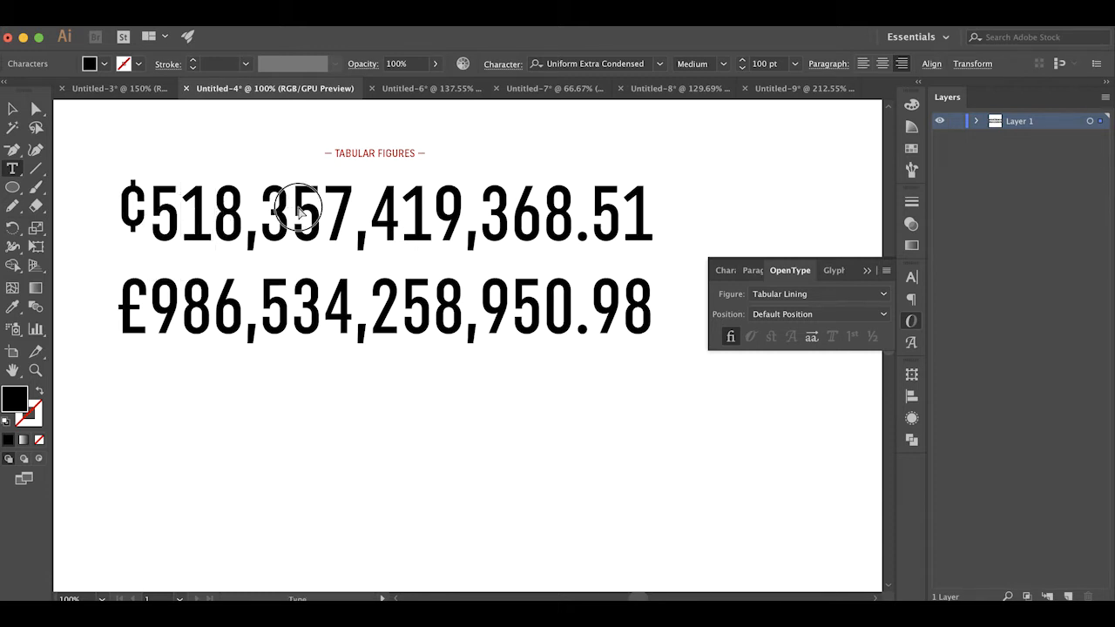
{"action": "left_click_drag", "start_coordinate": [298, 209], "coordinate": [331, 207]}
{"action": "type", "text": "0"}
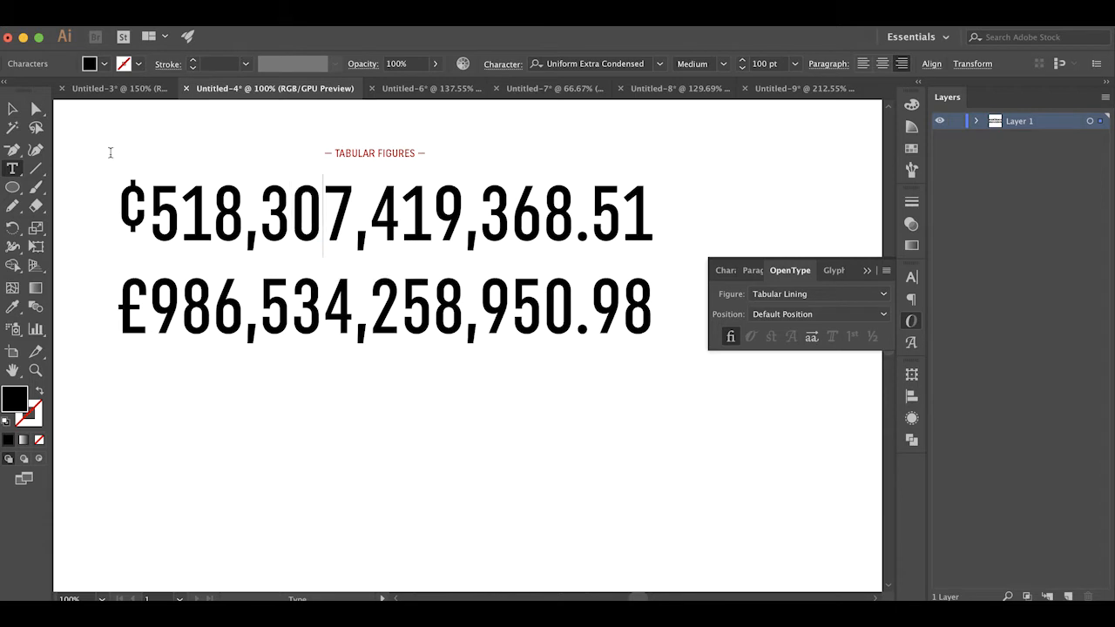
{"action": "left_click", "coordinate": [36, 108]}
{"action": "left_click", "coordinate": [376, 423]}
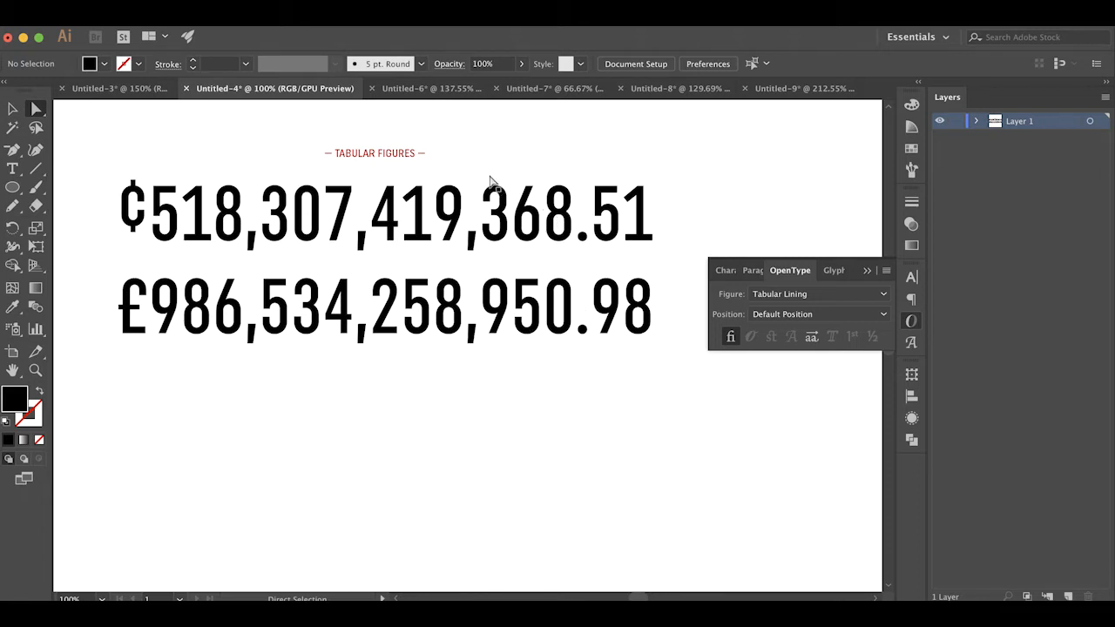
In the Untitled-6 document, delete the letters EO from HEO102 so the line reads H102
{"action": "left_click", "coordinate": [436, 88]}
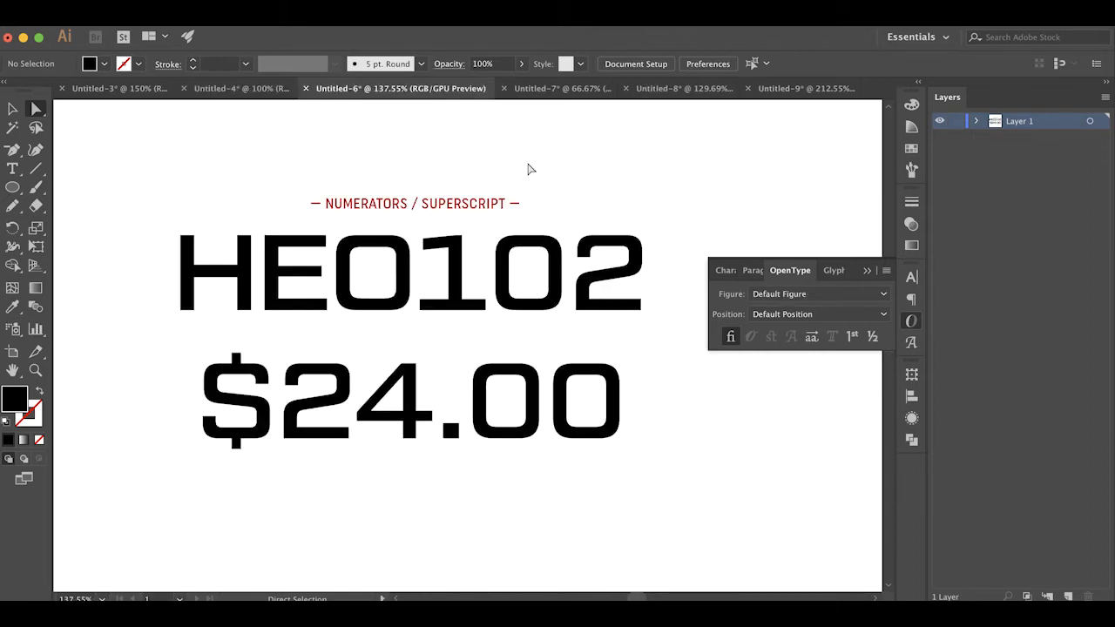
{"action": "key", "text": "t"}
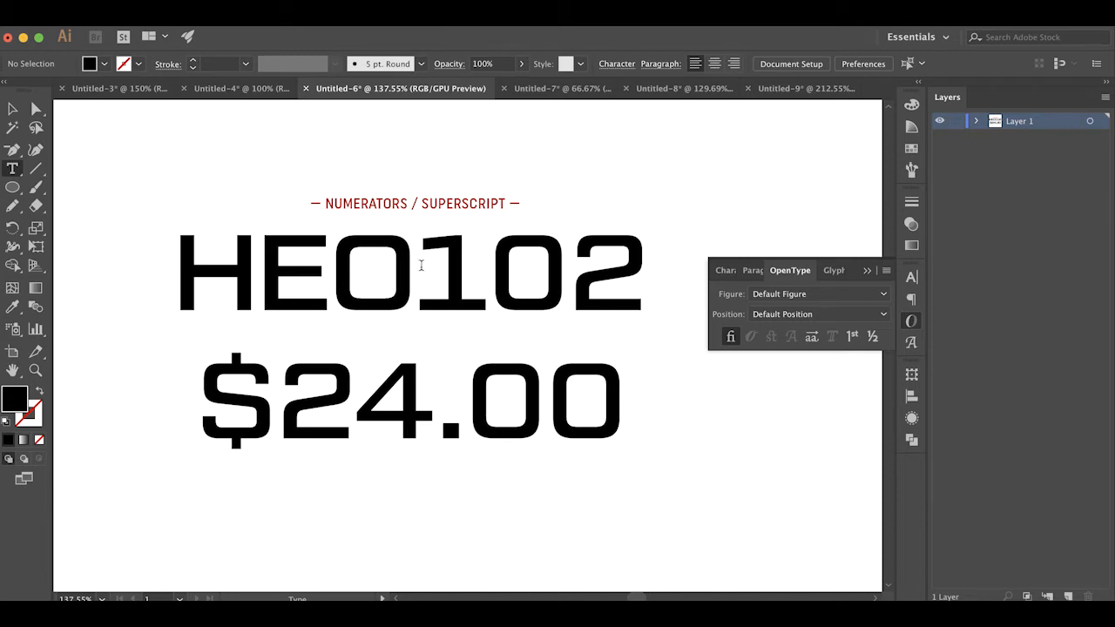
{"action": "left_click_drag", "start_coordinate": [420, 265], "coordinate": [677, 291]}
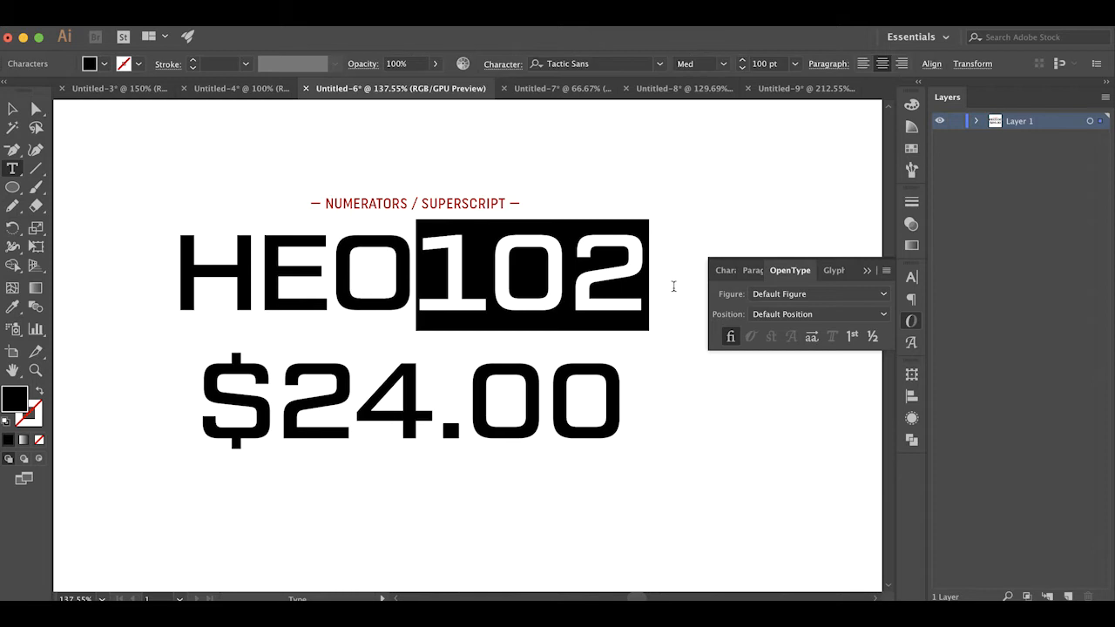
{"action": "left_click", "coordinate": [417, 270]}
{"action": "left_click_drag", "start_coordinate": [419, 271], "coordinate": [484, 273]}
{"action": "left_click", "coordinate": [418, 264]}
{"action": "key", "text": "BackSpace"}
{"action": "key", "text": "BackSpace"}
Fake a superscript on the digits 102 with 60% vertical scale, 60% horizontal scale and a 30 pt baseline shift
{"action": "left_click_drag", "start_coordinate": [338, 266], "coordinate": [589, 275]}
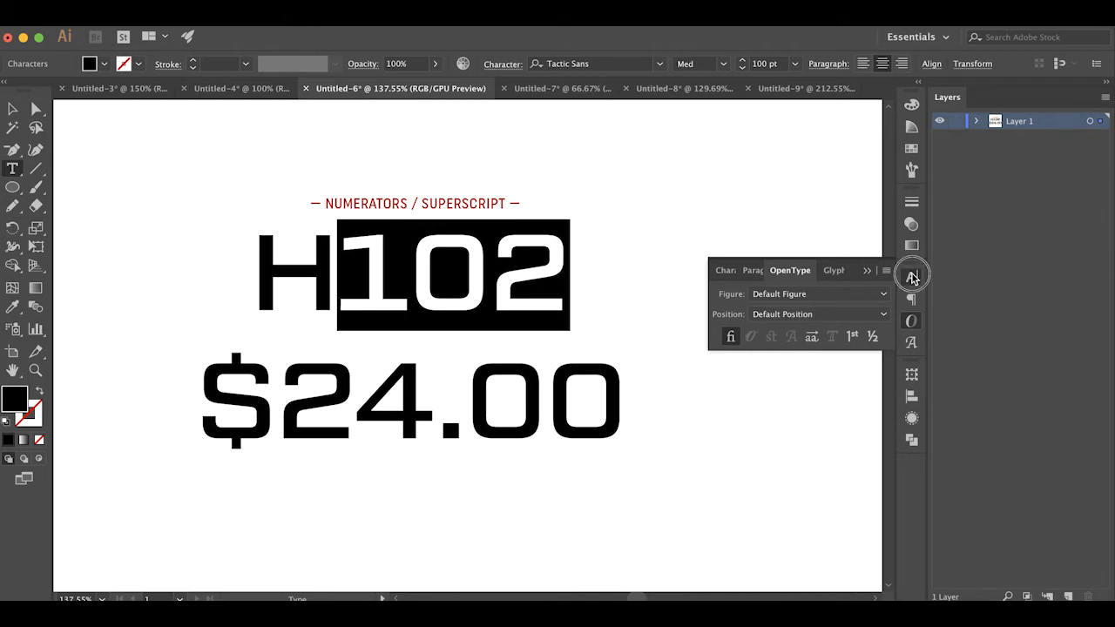
{"action": "left_click", "coordinate": [911, 277]}
{"action": "left_click", "coordinate": [770, 407]}
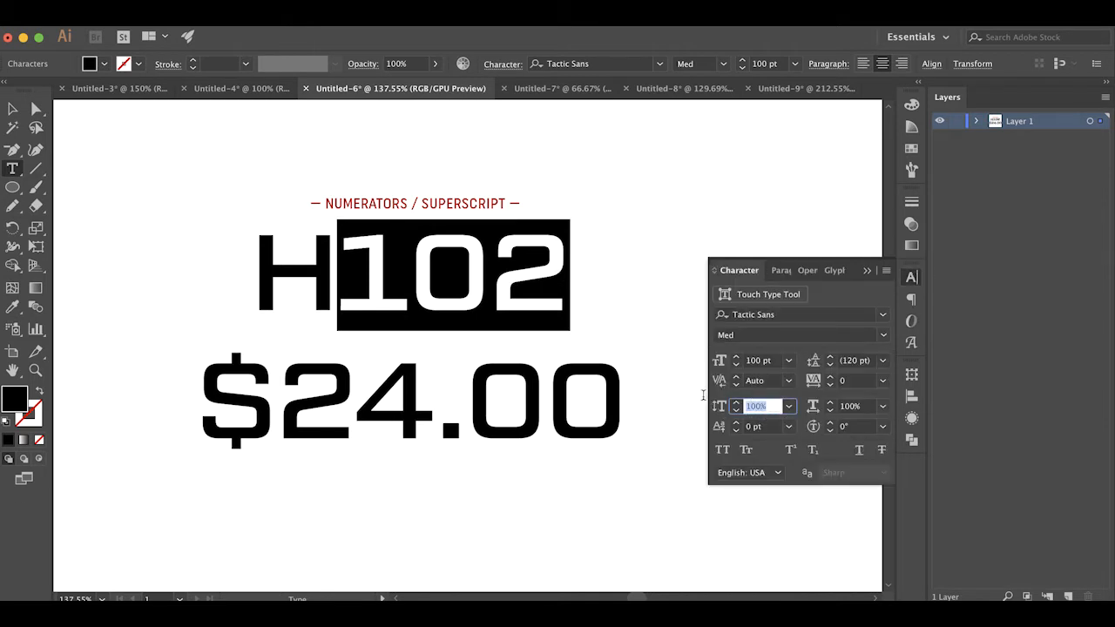
{"action": "type", "text": "60"}
{"action": "key", "text": "Tab"}
{"action": "type", "text": "60"}
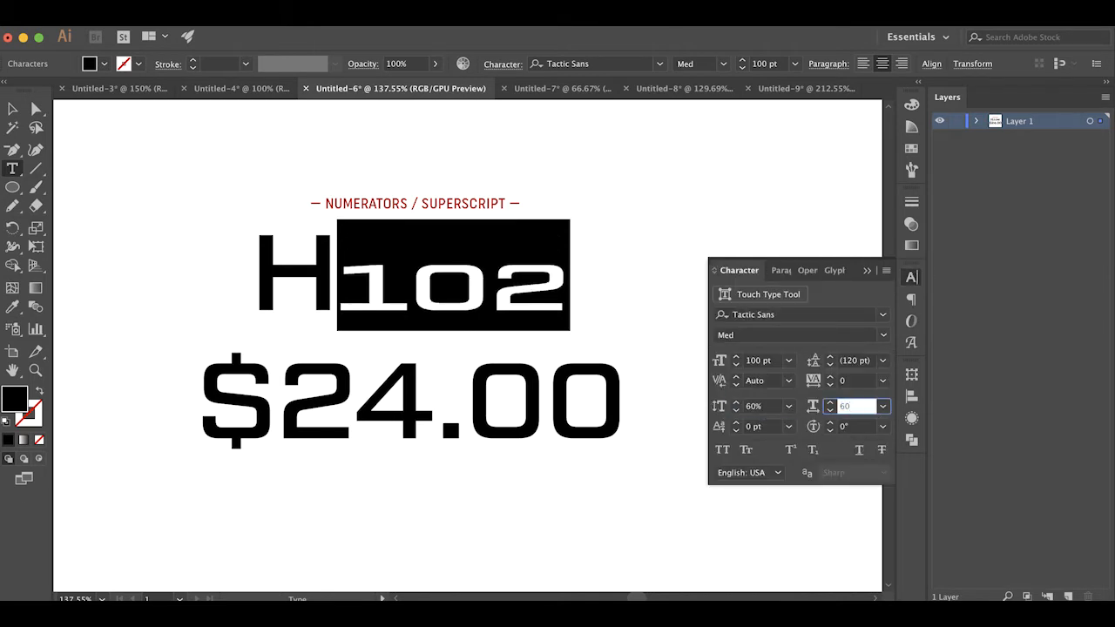
{"action": "key", "text": "Tab"}
{"action": "type", "text": "30"}
{"action": "key", "text": "Return"}
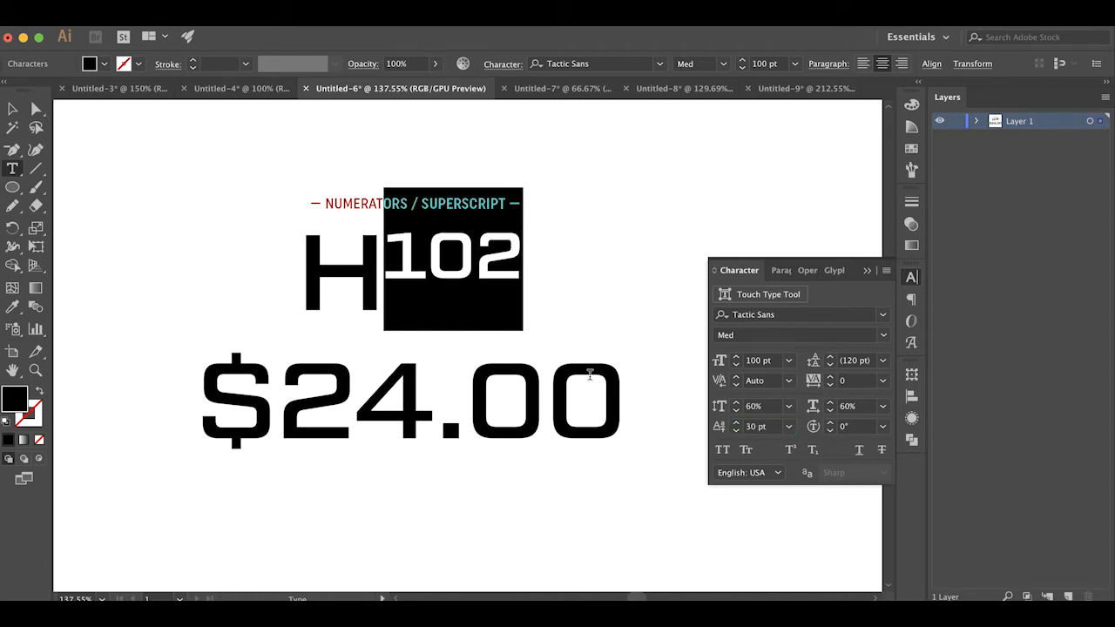
{"action": "left_click", "coordinate": [101, 153]}
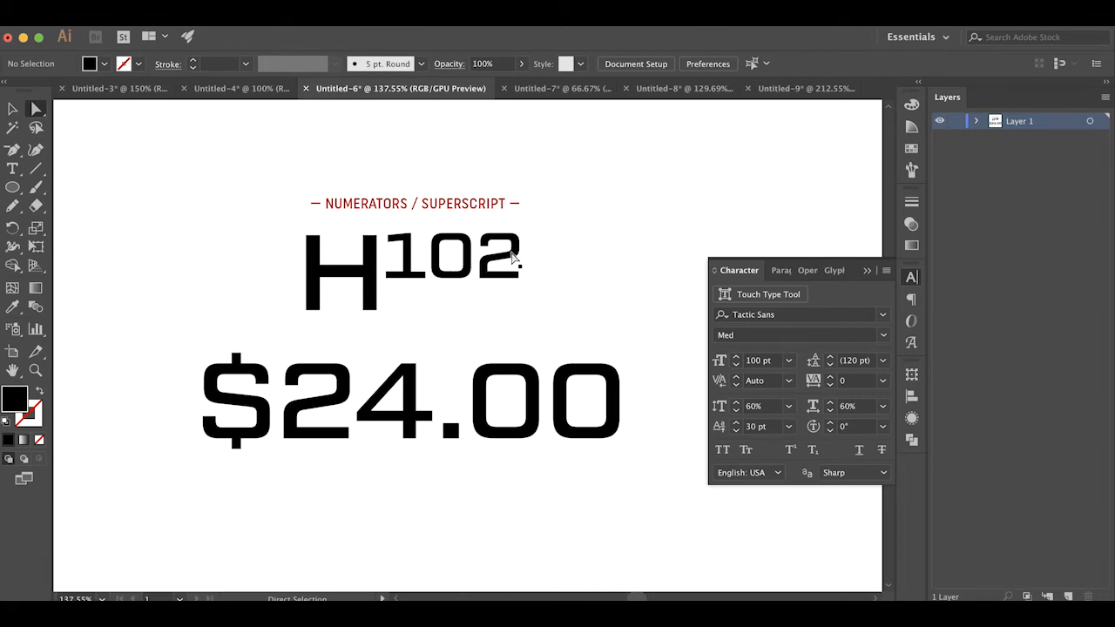
Insert EO between the H and the scaled-down digits, check the text object, and deselect it
{"action": "key", "text": "t"}
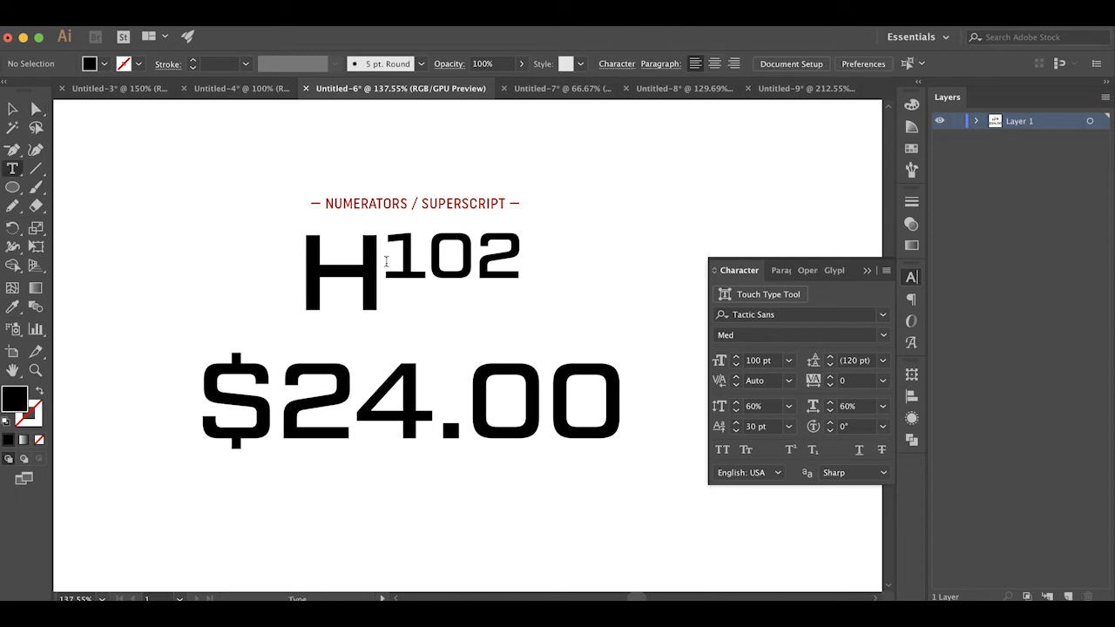
{"action": "left_click", "coordinate": [382, 260]}
{"action": "type", "text": "EO"}
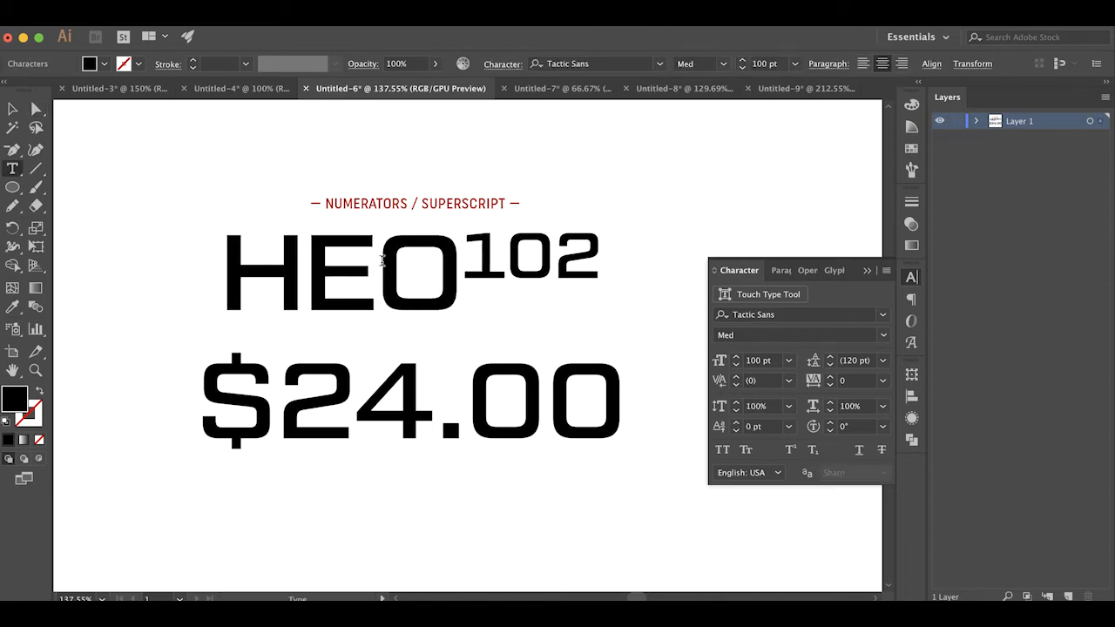
{"action": "left_click", "coordinate": [36, 108]}
{"action": "left_click", "coordinate": [341, 261]}
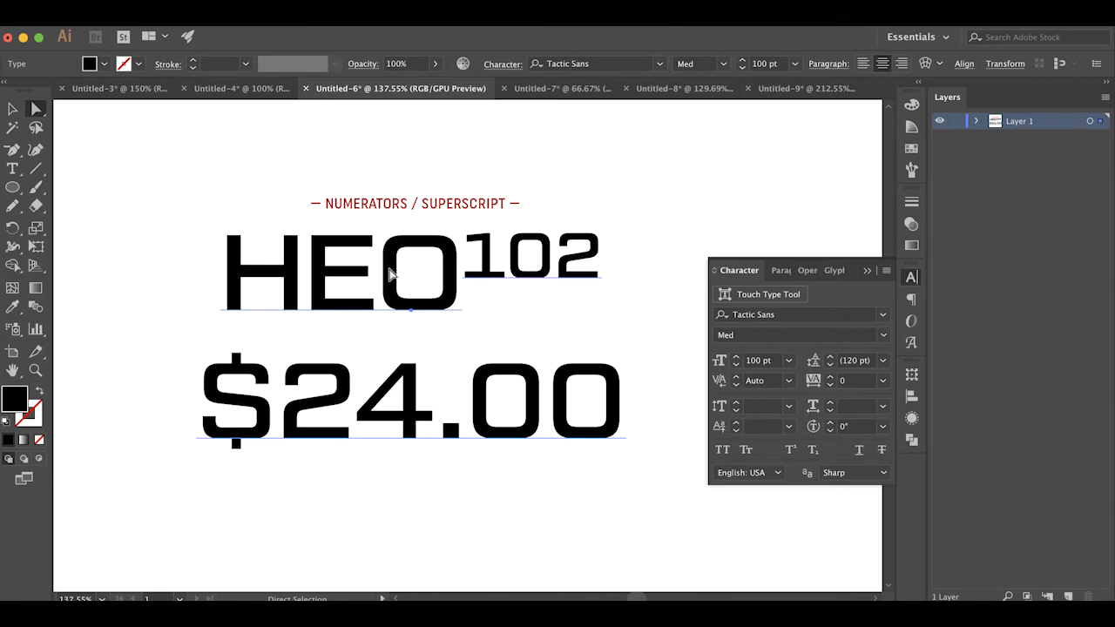
{"action": "left_click", "coordinate": [609, 193]}
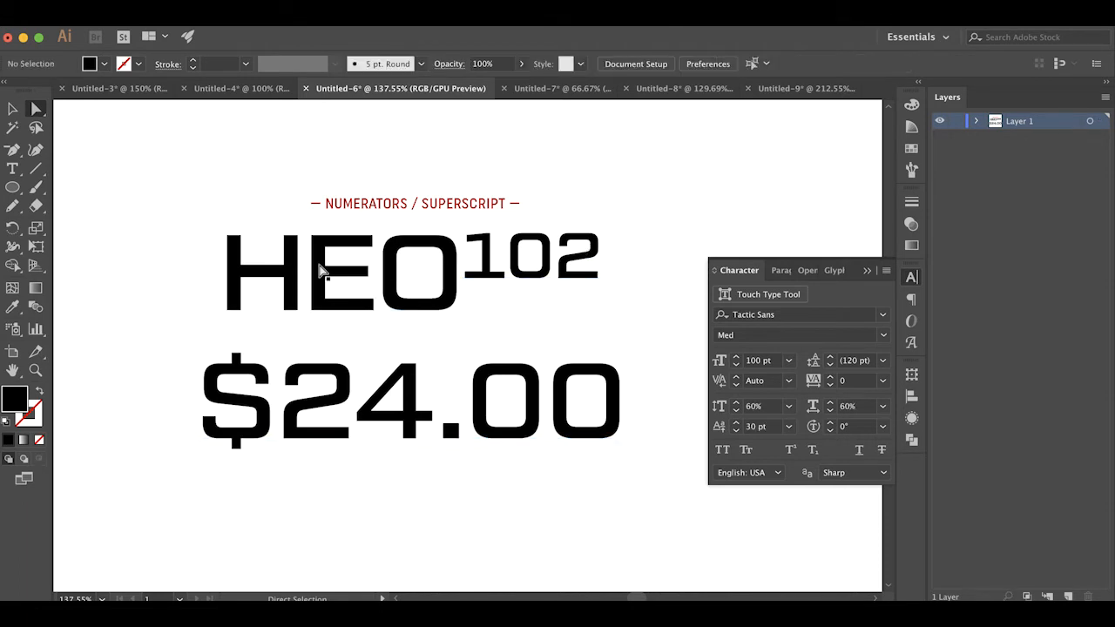
Undo the inserted letters and the scaling and baseline shift of the digits 102
{"action": "scroll", "coordinate": [389, 277], "scroll_direction": "right", "scroll_amount": 5}
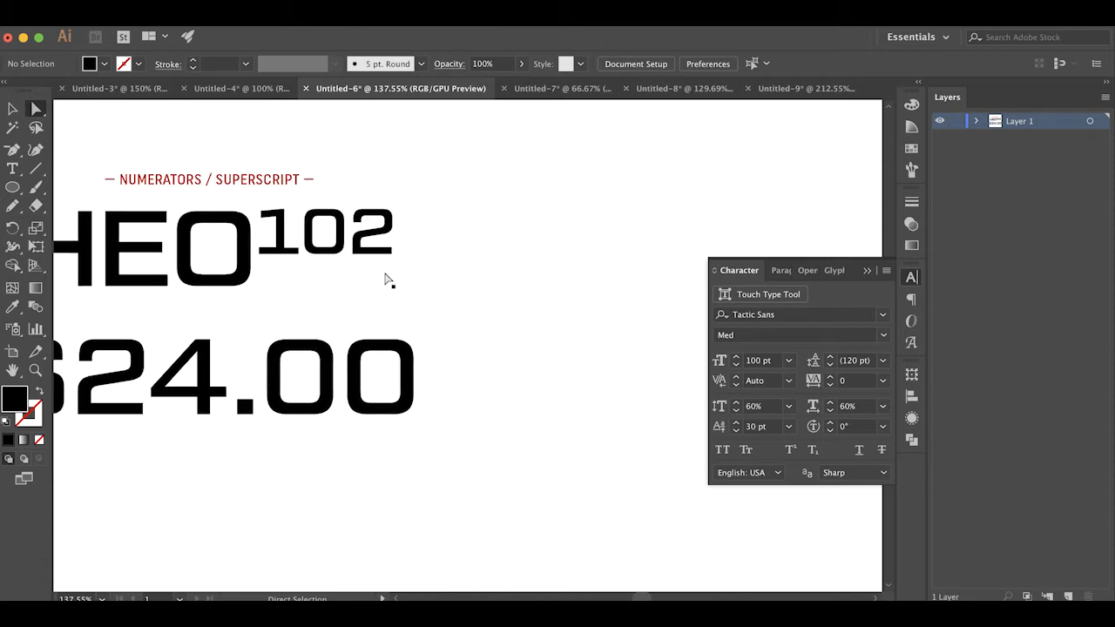
{"action": "scroll", "coordinate": [499, 276], "scroll_direction": "left", "scroll_amount": 3}
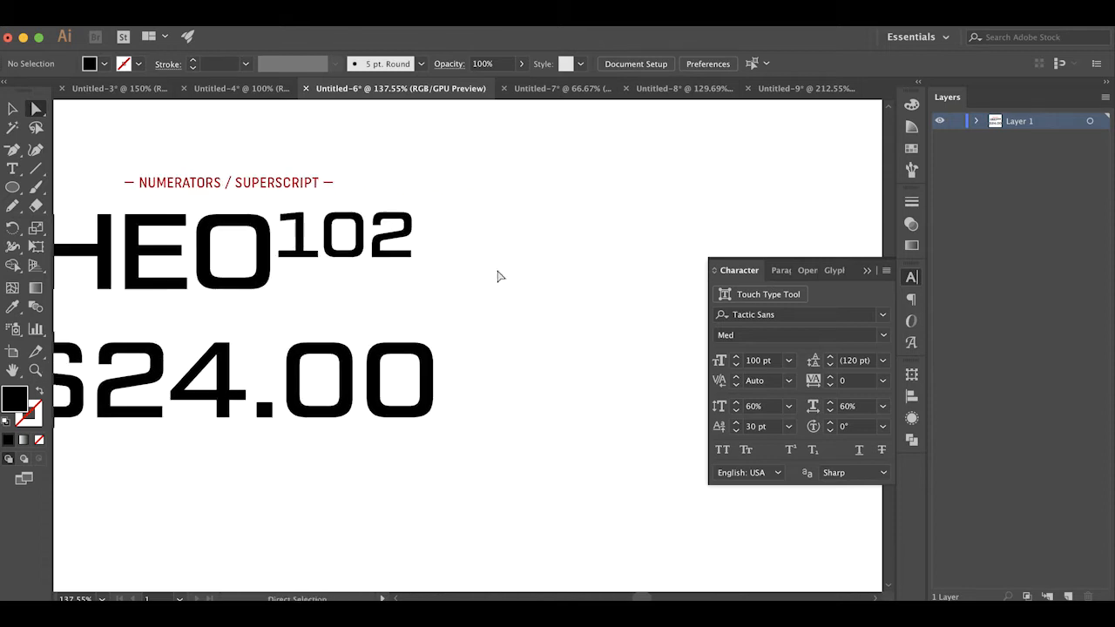
{"action": "key", "text": "super+z"}
{"action": "key", "text": "super+z"}
{"action": "key", "text": "super+z"}
{"action": "key", "text": "super+z"}
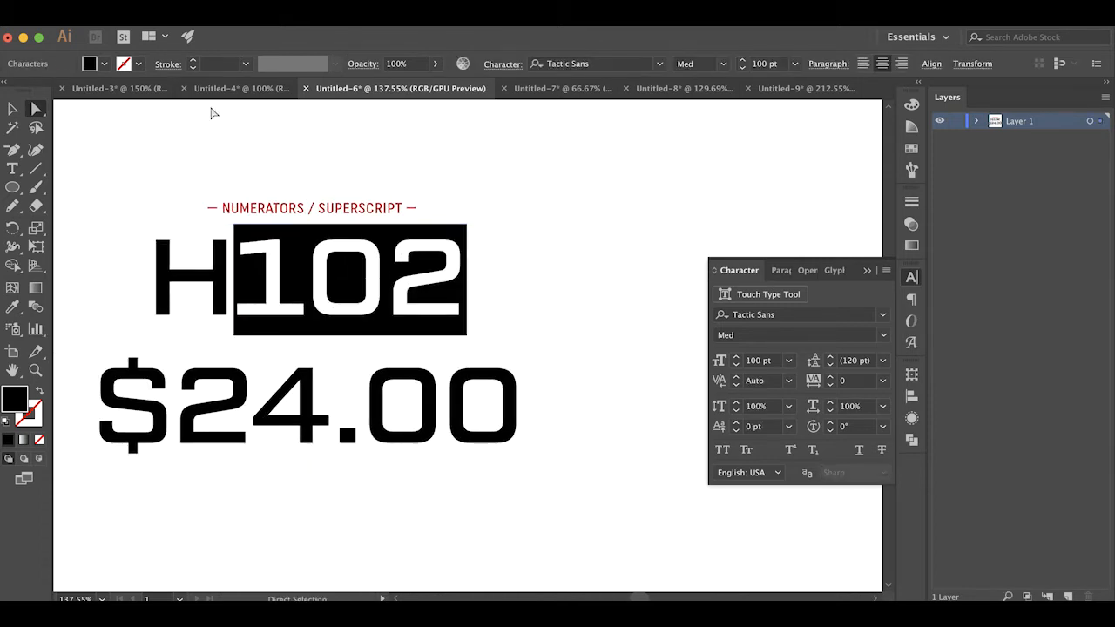
Insert EO between the H and the full-size digits so the line reads HEO102, and deselect the text
{"action": "left_click", "coordinate": [141, 163]}
{"action": "double_click", "coordinate": [237, 291]}
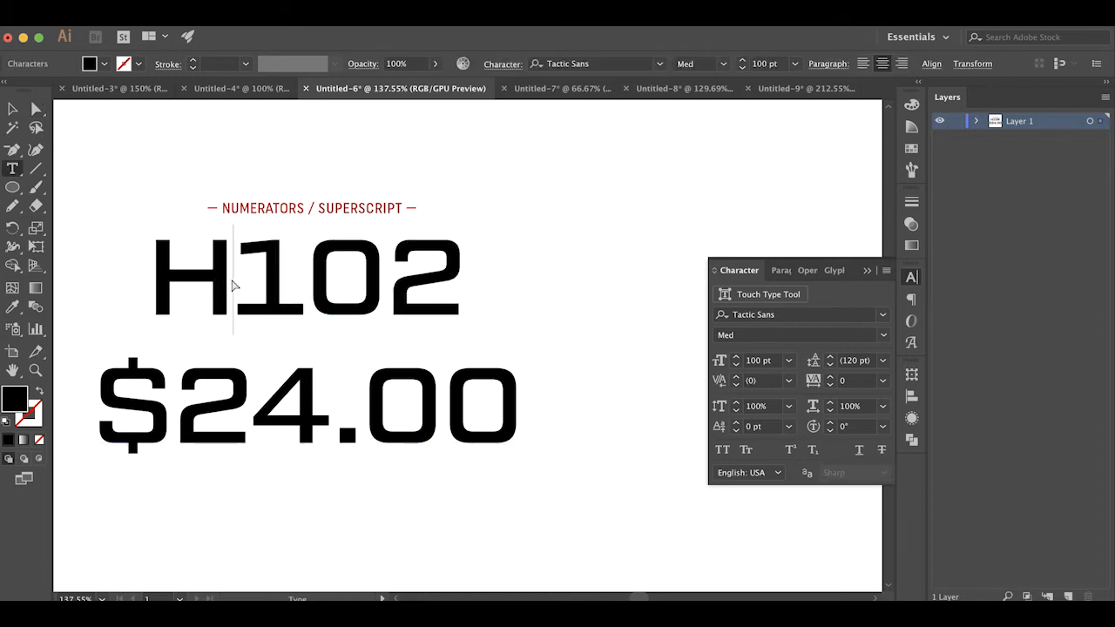
{"action": "type", "text": "EO"}
{"action": "left_click", "coordinate": [115, 127]}
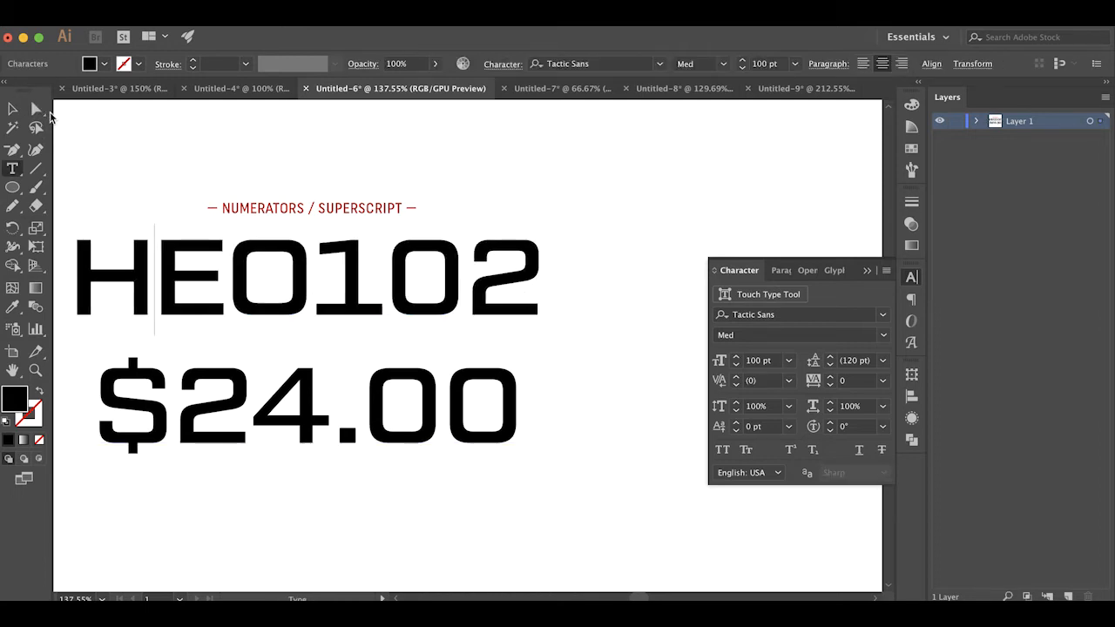
{"action": "left_click", "coordinate": [36, 108]}
{"action": "left_click", "coordinate": [77, 128]}
{"action": "scroll", "coordinate": [86, 131], "scroll_direction": "left", "scroll_amount": 1}
{"action": "scroll", "coordinate": [87, 131], "scroll_direction": "left", "scroll_amount": 3}
{"action": "scroll", "coordinate": [87, 132], "scroll_direction": "right", "scroll_amount": 4}
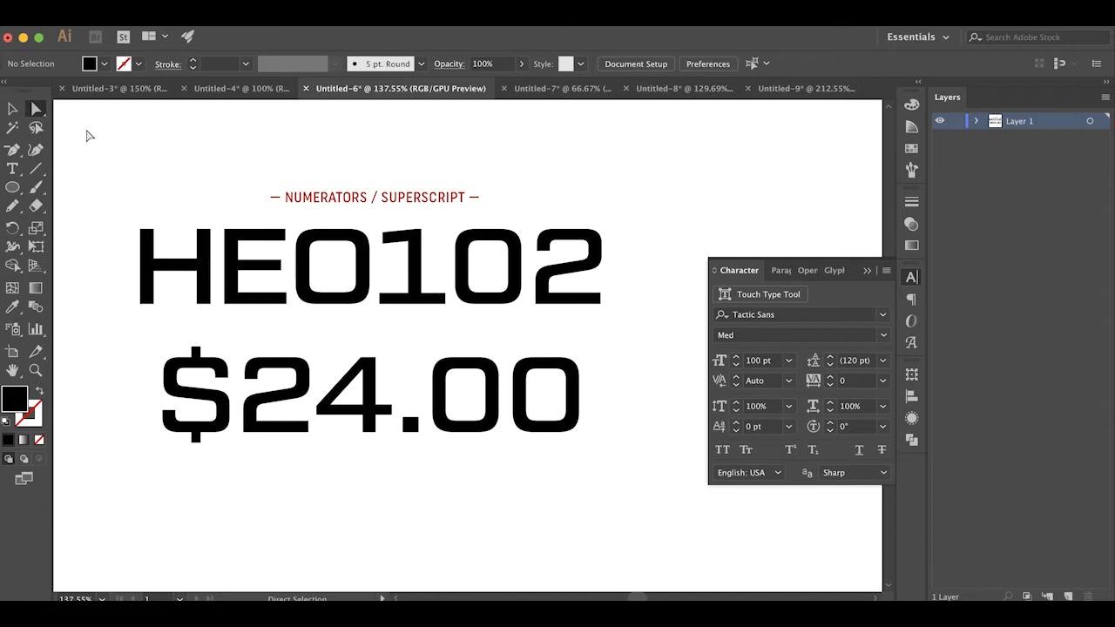
Turn the digits 102 in HEO102 into raised numerals with the OpenType position setting, then leave text editing
{"action": "key", "text": "t"}
{"action": "left_click_drag", "start_coordinate": [375, 249], "coordinate": [610, 253]}
{"action": "left_click", "coordinate": [912, 321]}
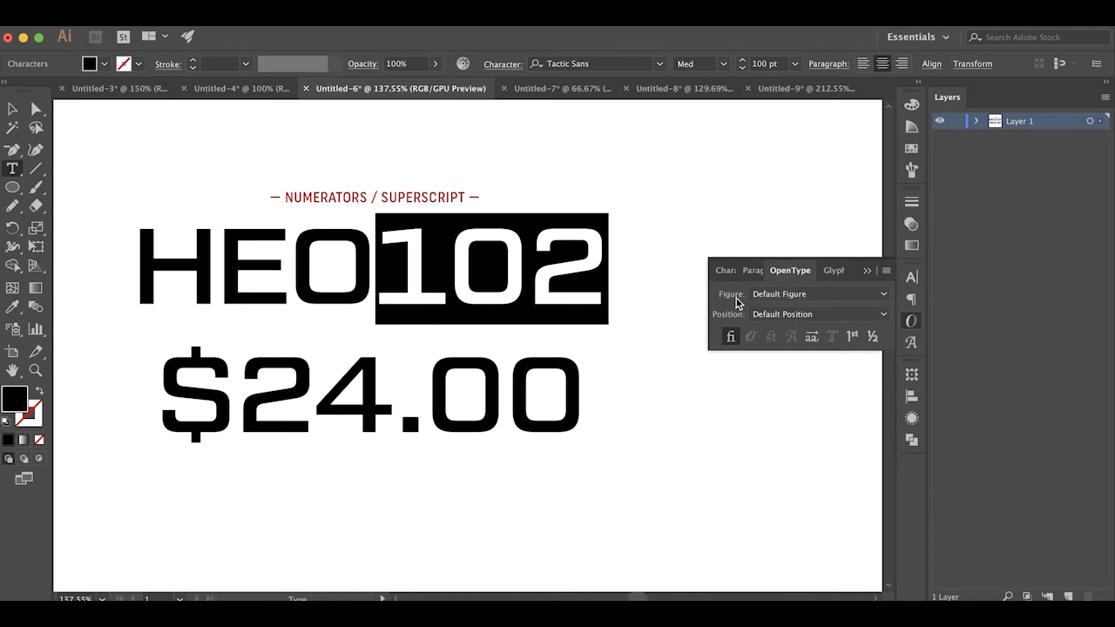
{"action": "left_click", "coordinate": [771, 314]}
{"action": "left_click", "coordinate": [784, 375]}
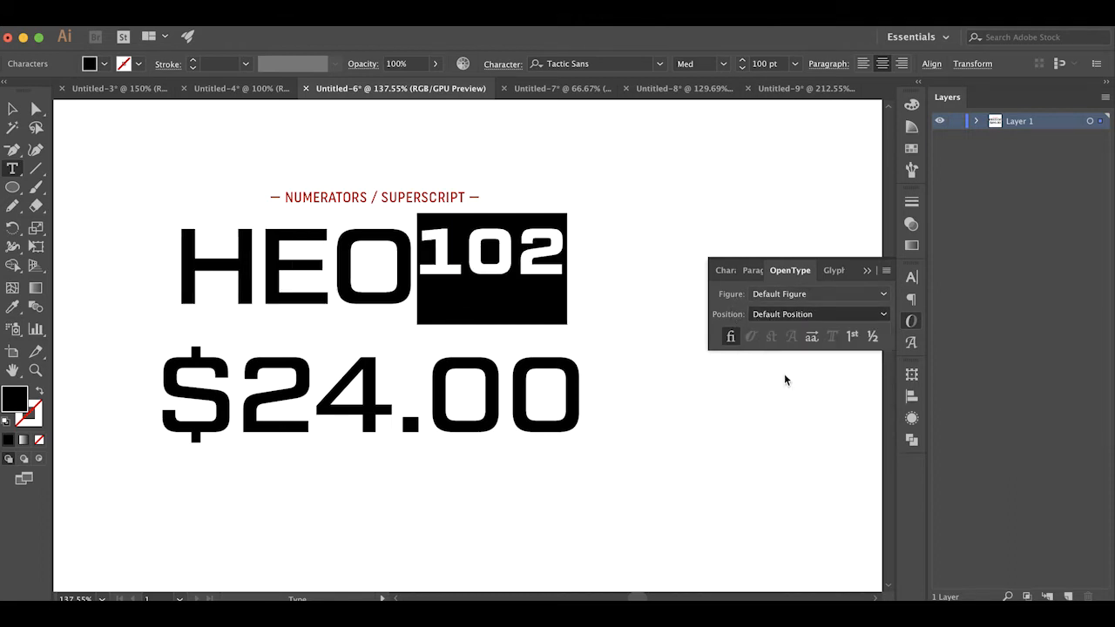
{"action": "left_click", "coordinate": [463, 364]}
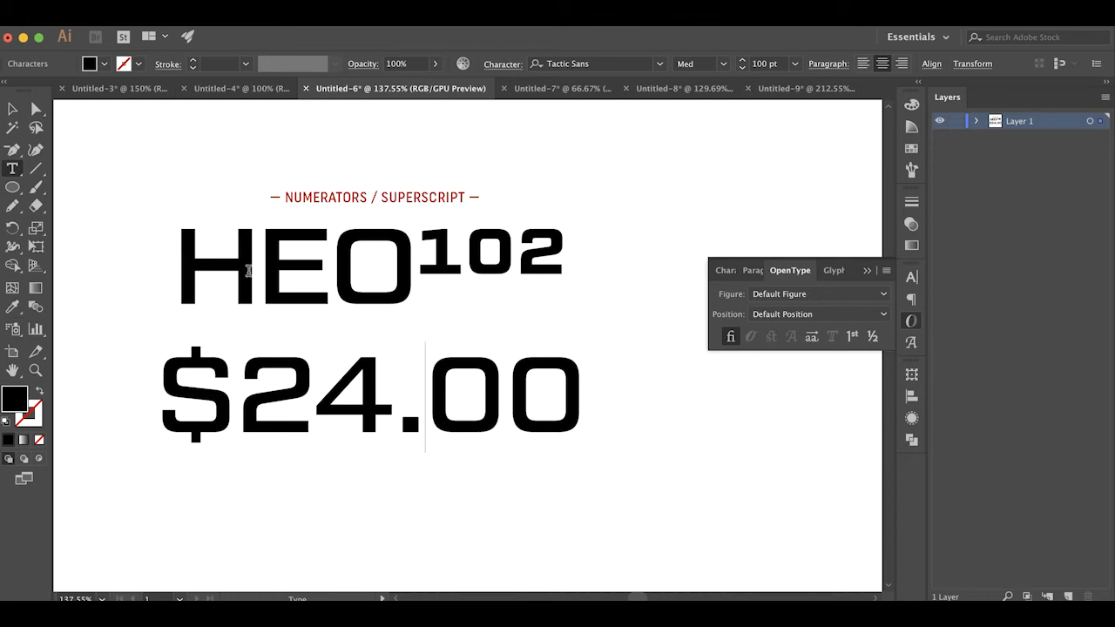
{"action": "left_click", "coordinate": [37, 111]}
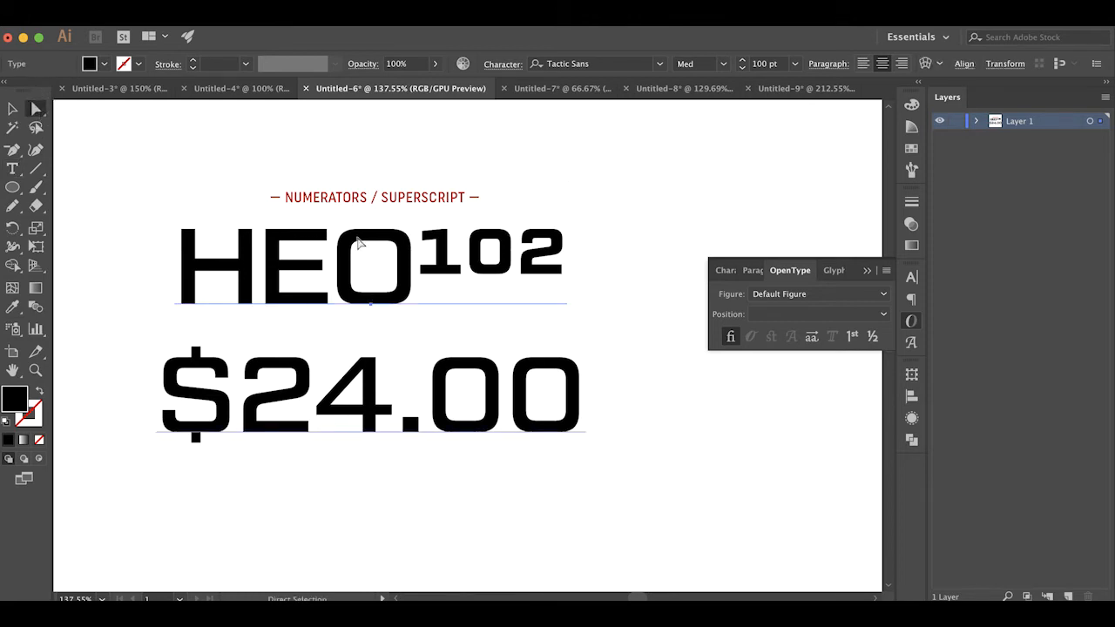
Try the Thn, Blk and Reg It font styles on the HEO102 and $24.00 text, restore Med, and deselect
{"action": "left_click", "coordinate": [723, 64]}
{"action": "left_click", "coordinate": [716, 80]}
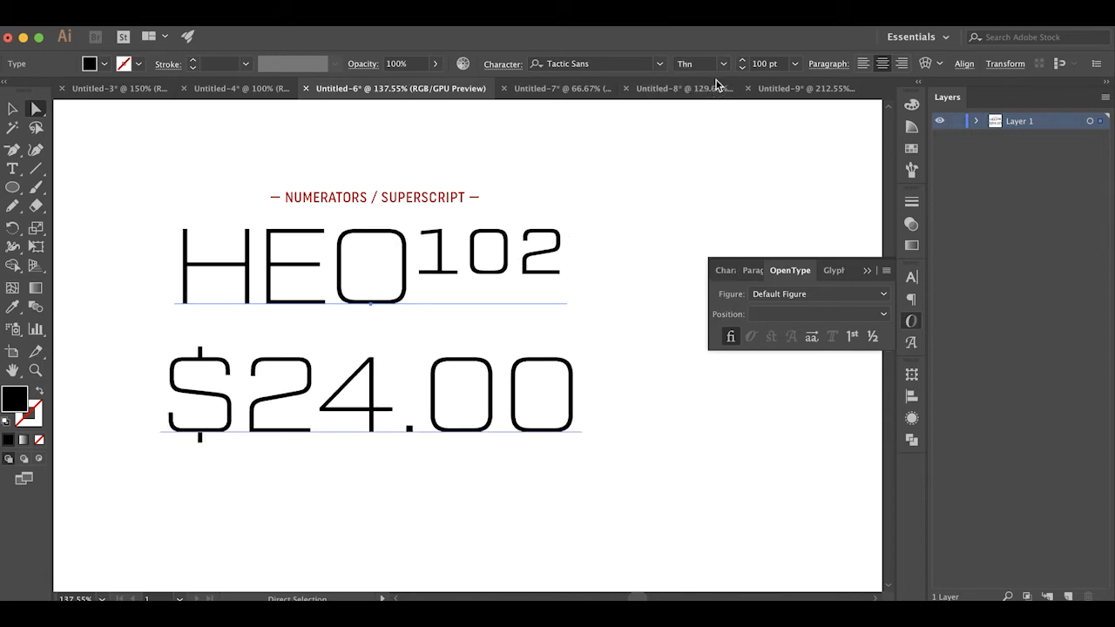
{"action": "left_click", "coordinate": [722, 64]}
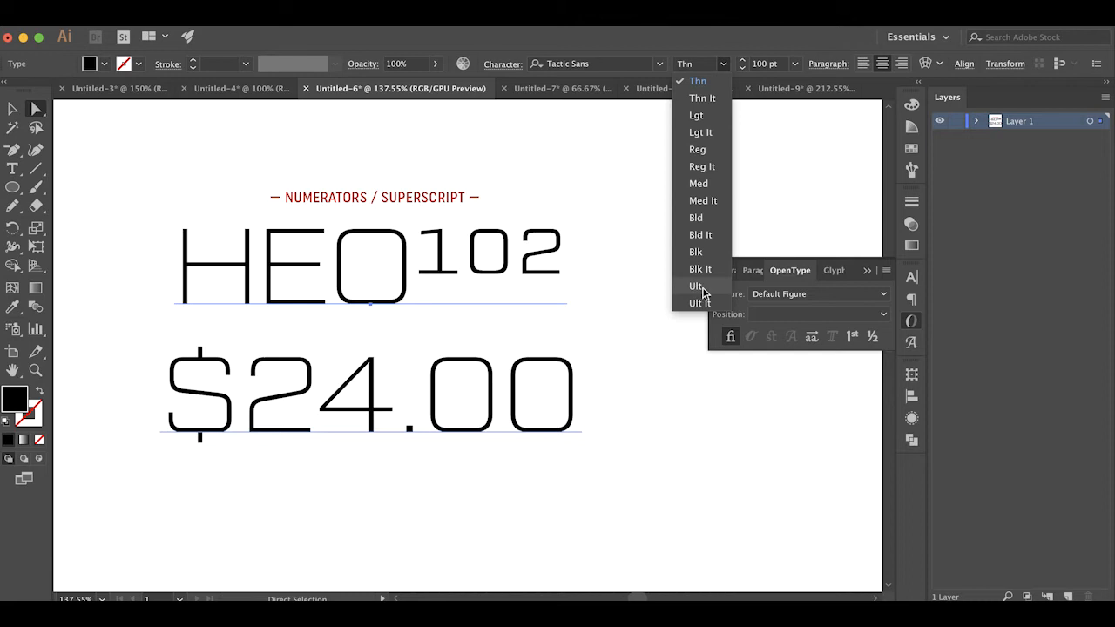
{"action": "left_click", "coordinate": [704, 252]}
{"action": "left_click", "coordinate": [724, 64]}
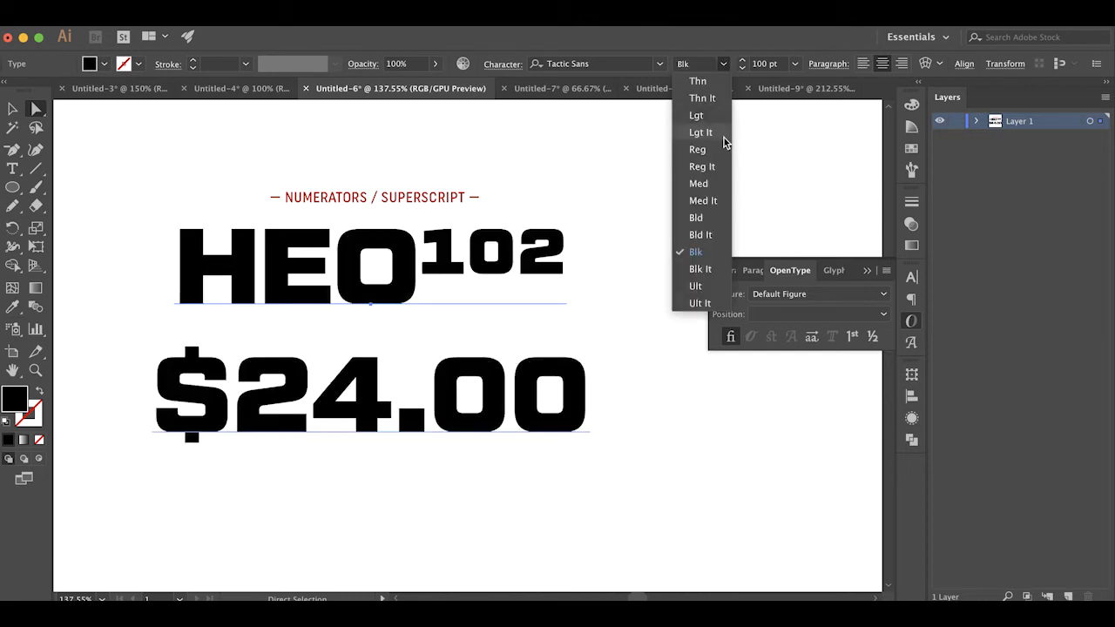
{"action": "left_click", "coordinate": [716, 167]}
{"action": "left_click", "coordinate": [620, 277]}
{"action": "left_click", "coordinate": [479, 263]}
{"action": "left_click", "coordinate": [723, 64]}
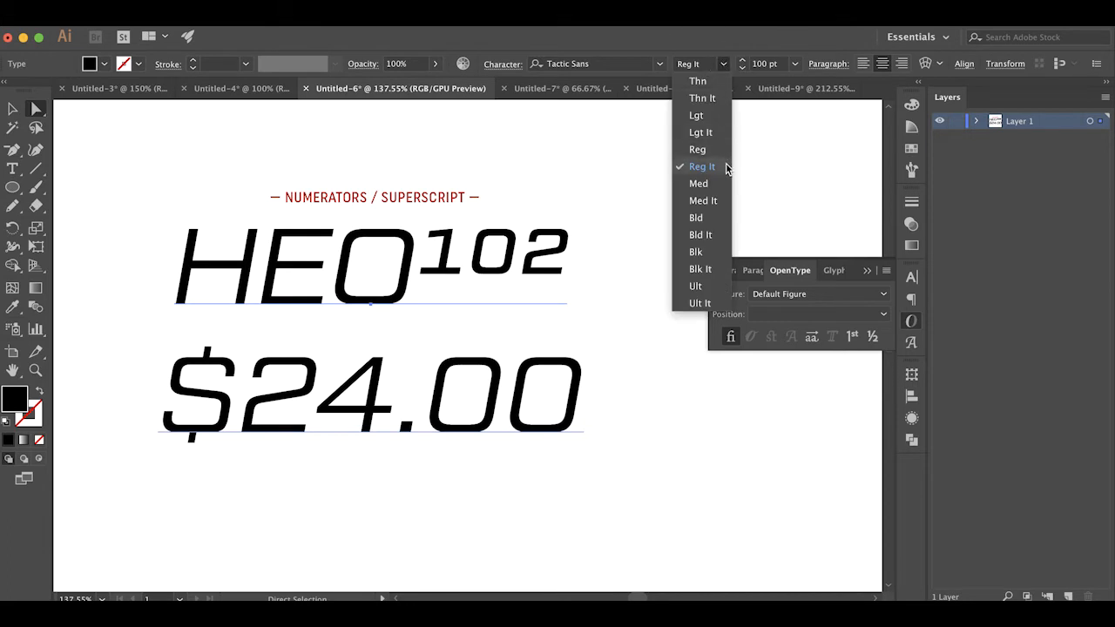
{"action": "left_click", "coordinate": [716, 183]}
{"action": "left_click", "coordinate": [641, 253]}
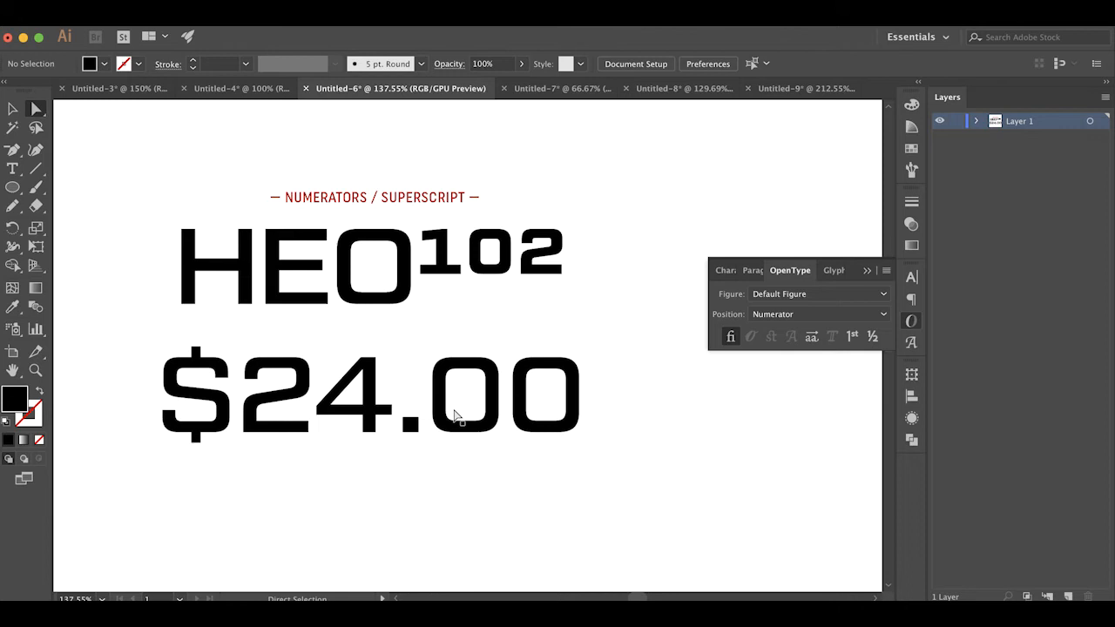
Delete the decimal point from $24.00 and set the two zeros to the Numerator position
{"action": "key", "text": "t"}
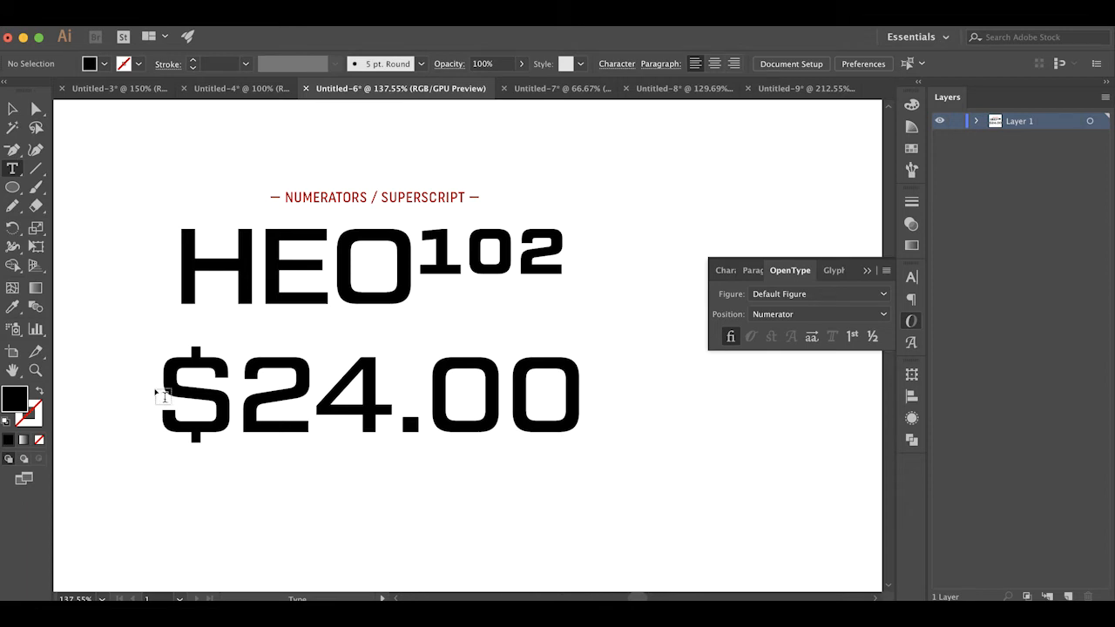
{"action": "left_click", "coordinate": [430, 405]}
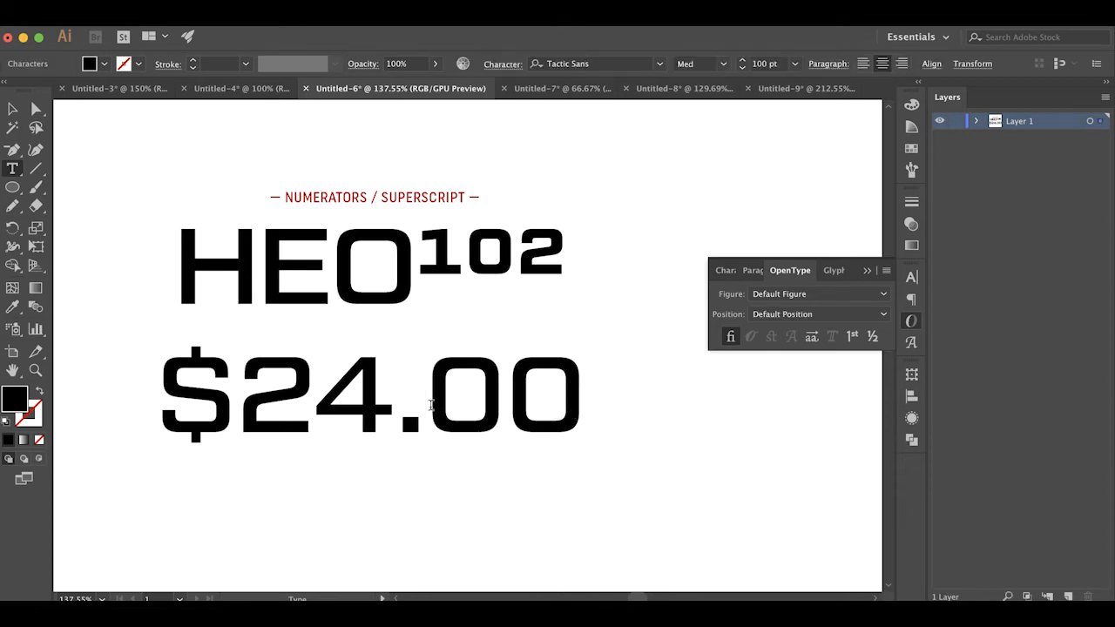
{"action": "key", "text": "BackSpace"}
{"action": "left_click_drag", "start_coordinate": [418, 399], "coordinate": [579, 405]}
{"action": "left_click", "coordinate": [788, 316]}
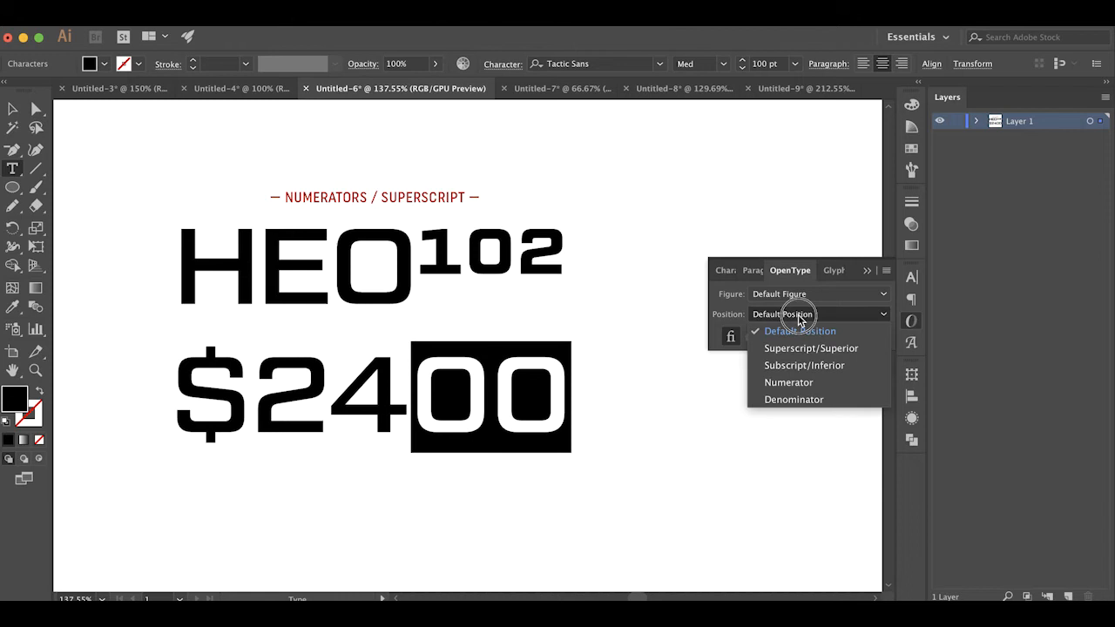
{"action": "left_click", "coordinate": [802, 379]}
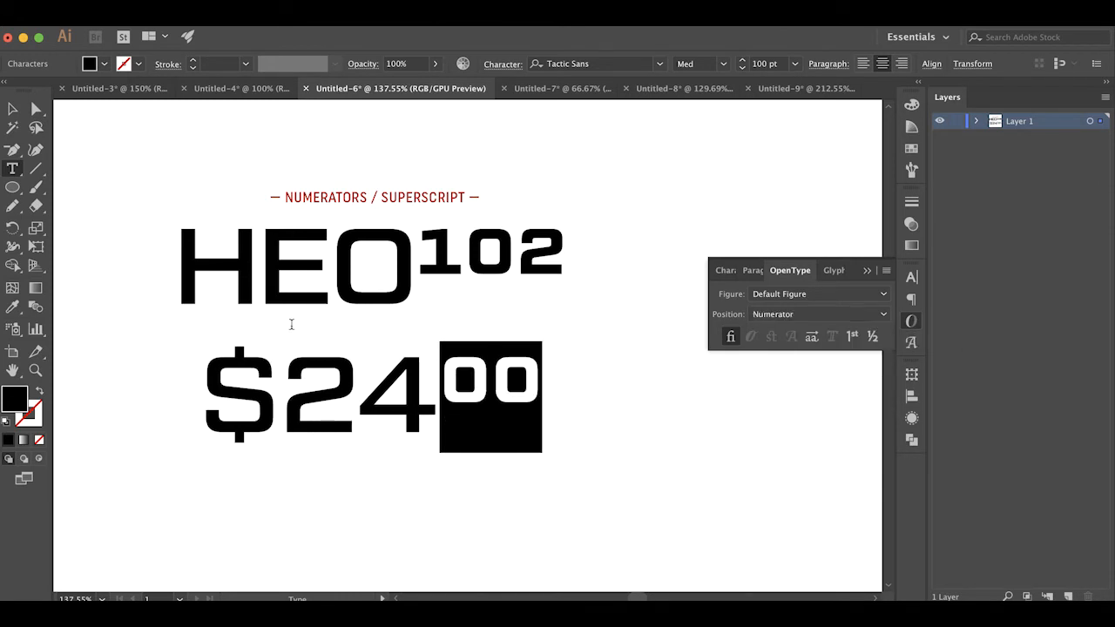
Set the dollar sign before 24 to the Numerator position and deselect the text
{"action": "left_click_drag", "start_coordinate": [273, 392], "coordinate": [201, 392]}
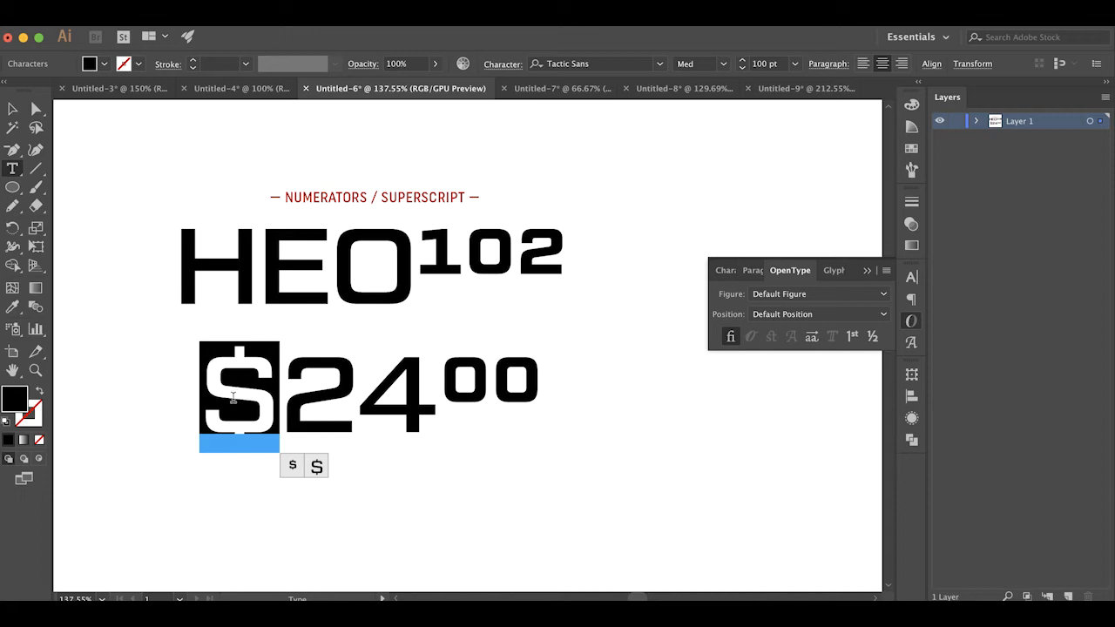
{"action": "left_click", "coordinate": [778, 314]}
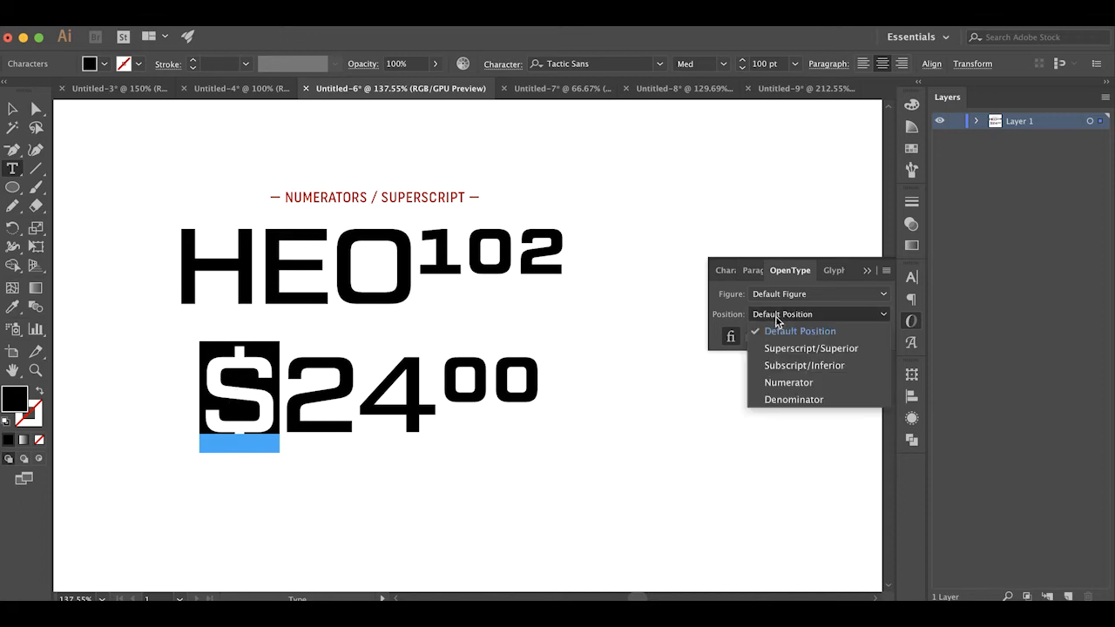
{"action": "left_click", "coordinate": [783, 380]}
{"action": "left_click", "coordinate": [36, 103]}
{"action": "left_click", "coordinate": [358, 461]}
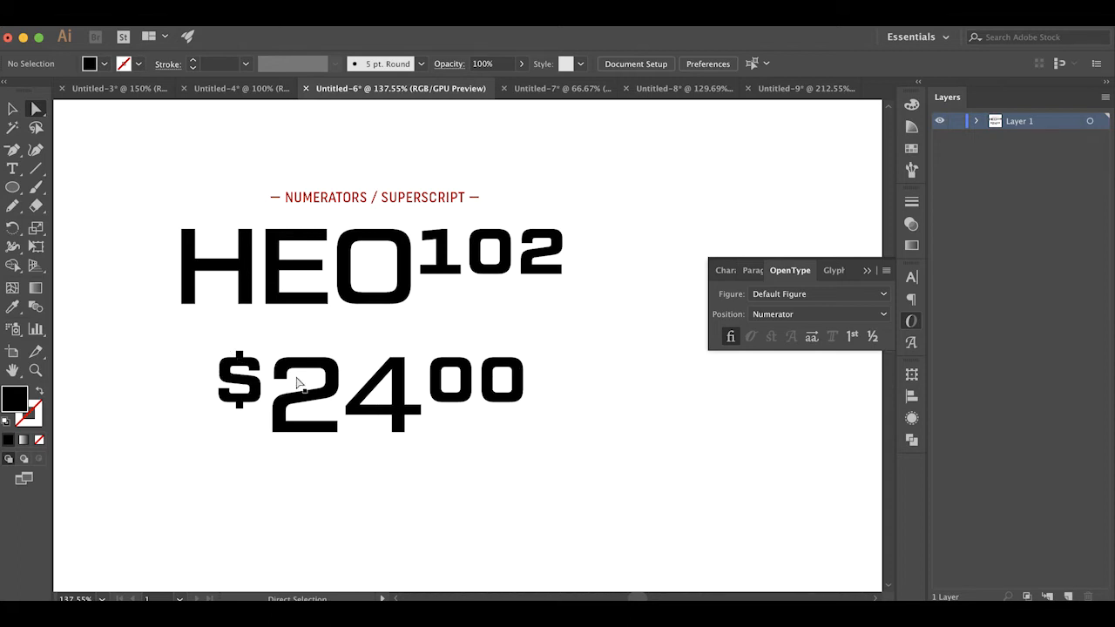
Duplicate the text object to the right of the original and set the copy to Default Position
{"action": "left_click_drag", "start_coordinate": [244, 382], "coordinate": [677, 393]}
{"action": "scroll", "coordinate": [784, 348], "scroll_direction": "right", "scroll_amount": 2}
{"action": "left_click", "coordinate": [823, 315]}
{"action": "left_click", "coordinate": [817, 331]}
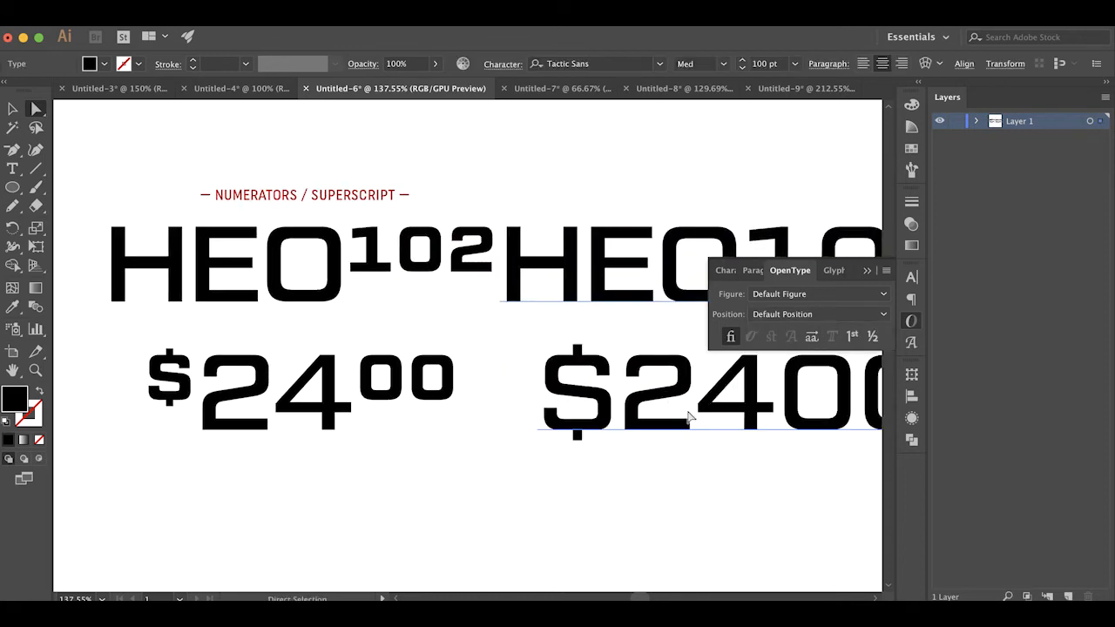
Scale the dollar sign in the copied text to 60% vertically and 60% horizontally
{"action": "scroll", "coordinate": [610, 374], "scroll_direction": "right", "scroll_amount": 5}
{"action": "key", "text": "t"}
{"action": "left_click_drag", "start_coordinate": [492, 375], "coordinate": [419, 377]}
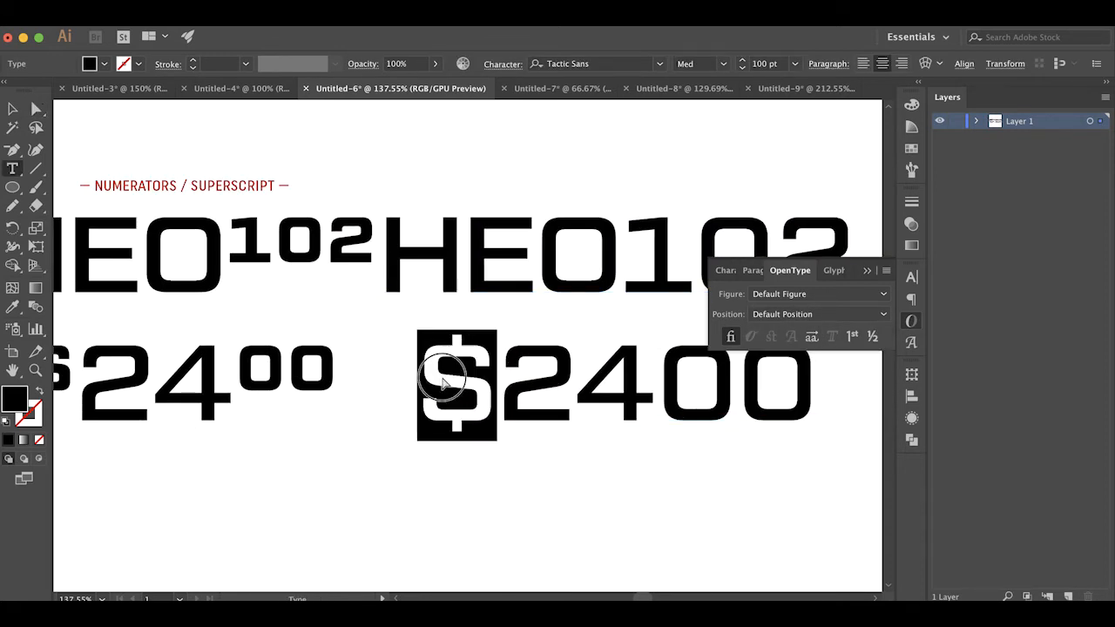
{"action": "left_click", "coordinate": [911, 277]}
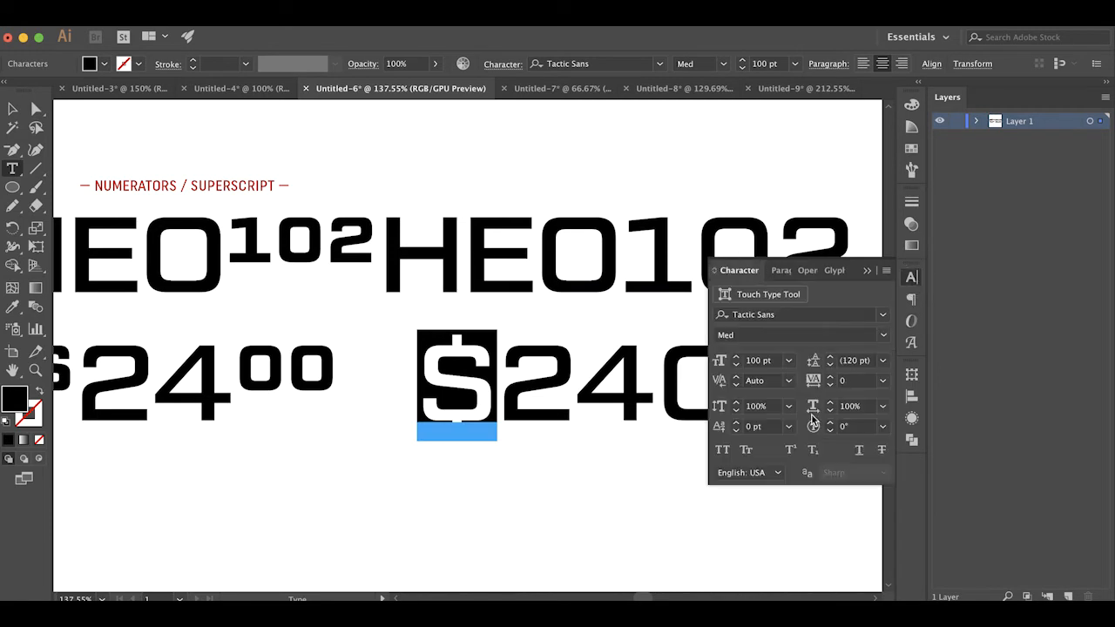
{"action": "left_click", "coordinate": [772, 407]}
{"action": "type", "text": "60"}
{"action": "key", "text": "Tab"}
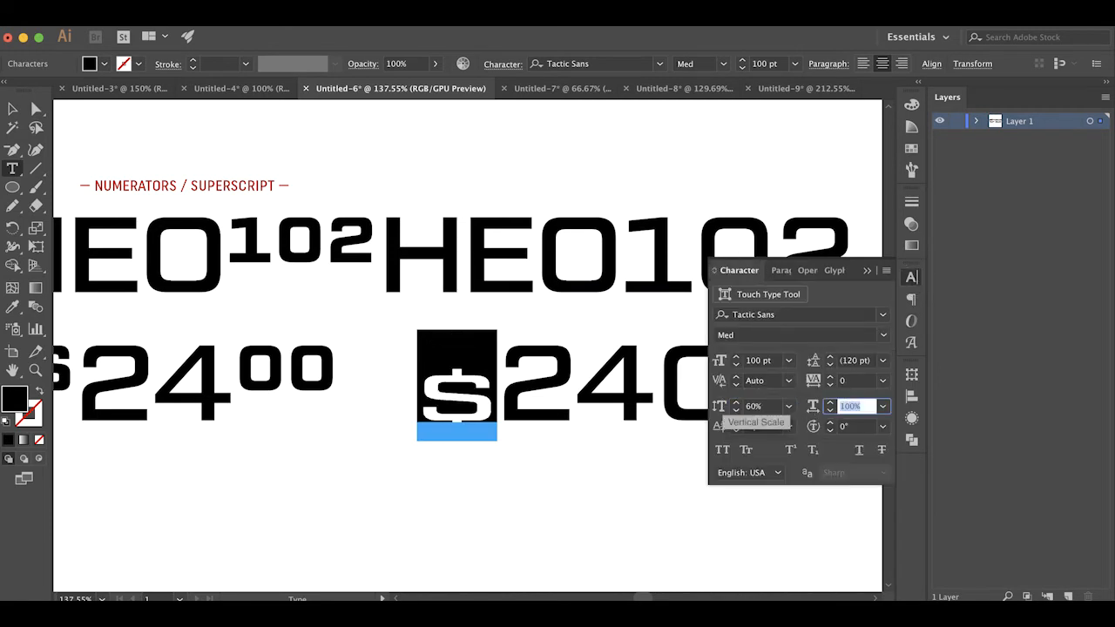
{"action": "type", "text": "60"}
{"action": "key", "text": "Tab"}
Give the scaled dollar sign a baseline shift of 30 pt
{"action": "type", "text": "30"}
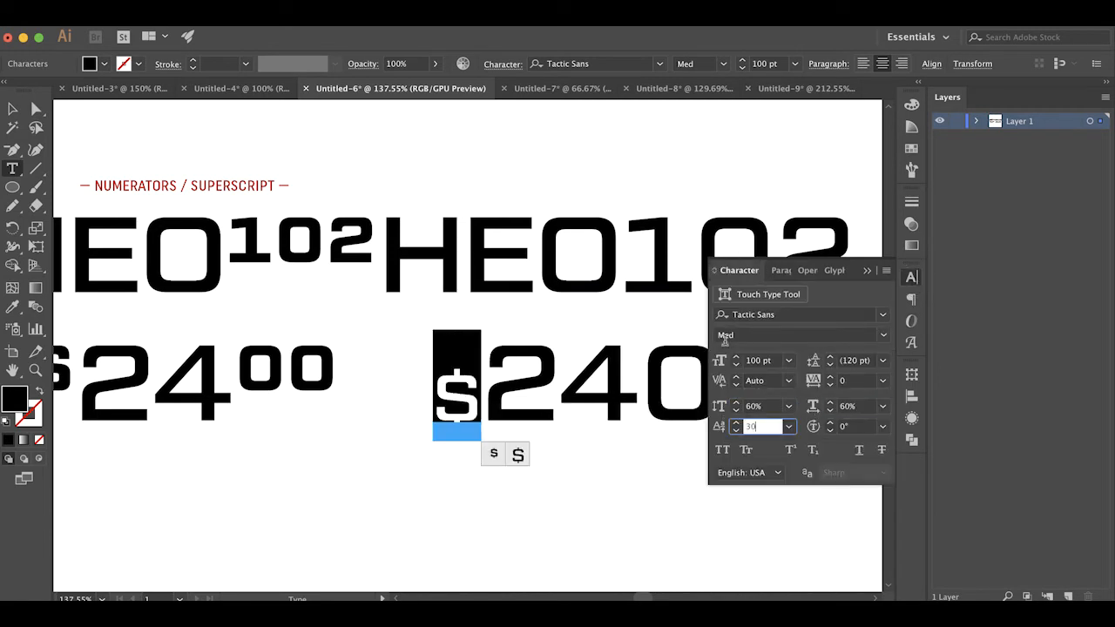
{"action": "key", "text": "Escape"}
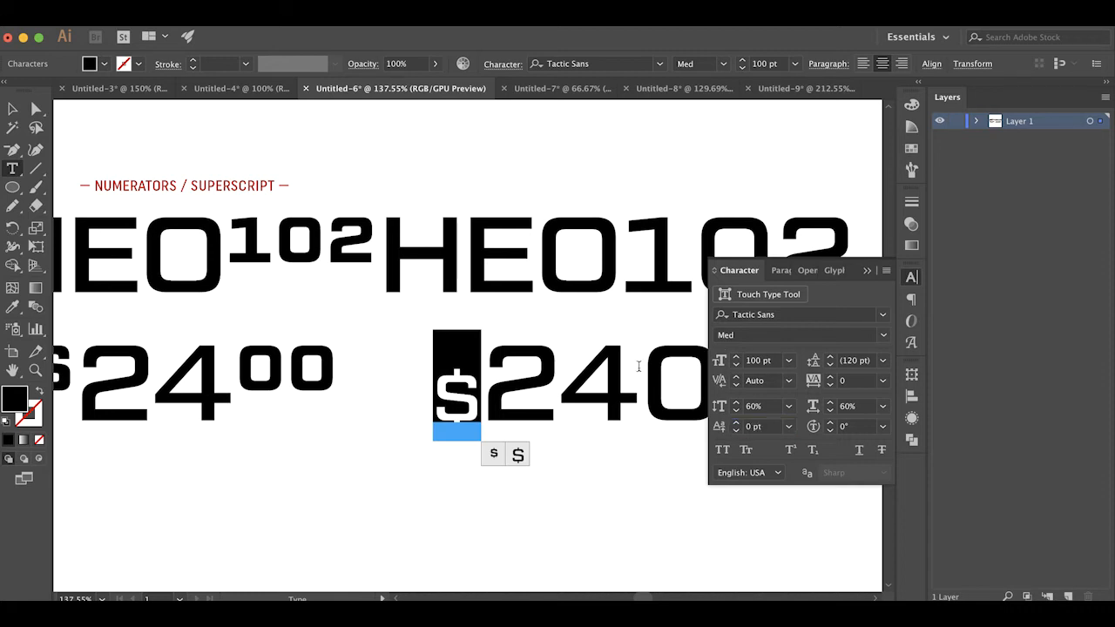
{"action": "left_click", "coordinate": [716, 434]}
{"action": "type", "text": "30"}
{"action": "key", "text": "Return"}
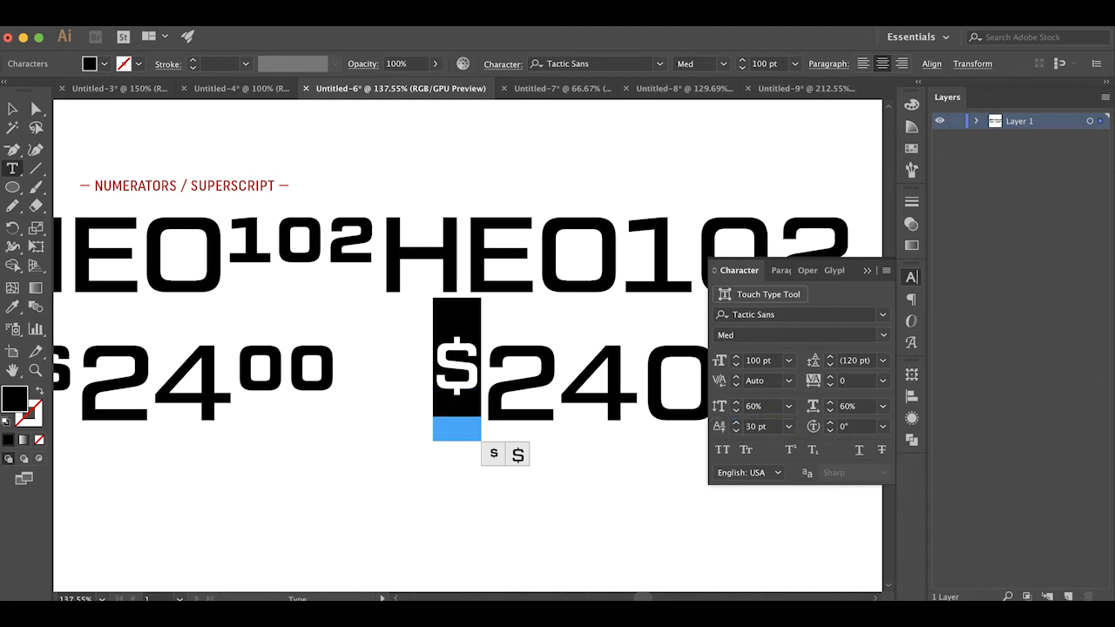
Scale the copy's two zeros after 24 to 60% vertically and horizontally, with a 30 pt baseline shift
{"action": "scroll", "coordinate": [634, 429], "scroll_direction": "right", "scroll_amount": 3}
{"action": "left_click_drag", "start_coordinate": [518, 385], "coordinate": [667, 386]}
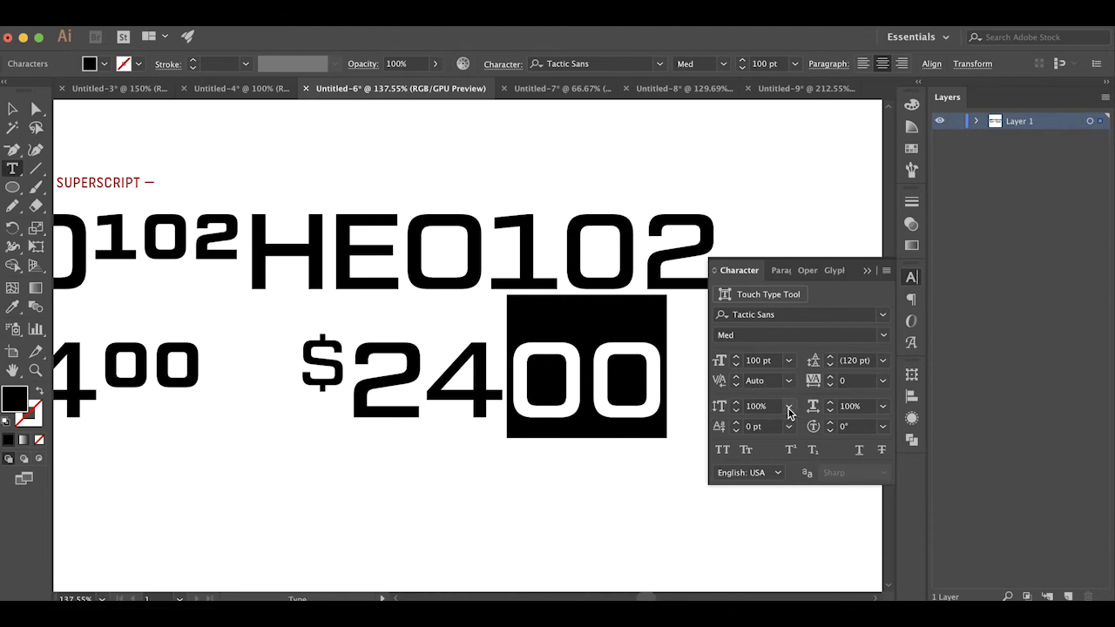
{"action": "left_click", "coordinate": [718, 406]}
{"action": "type", "text": "60"}
{"action": "key", "text": "Tab"}
{"action": "type", "text": "60"}
{"action": "key", "text": "Tab"}
{"action": "type", "text": "30"}
{"action": "key", "text": "Return"}
Move the copied text further right, clear of the original, and deselect it to compare both versions
{"action": "left_click", "coordinate": [35, 108]}
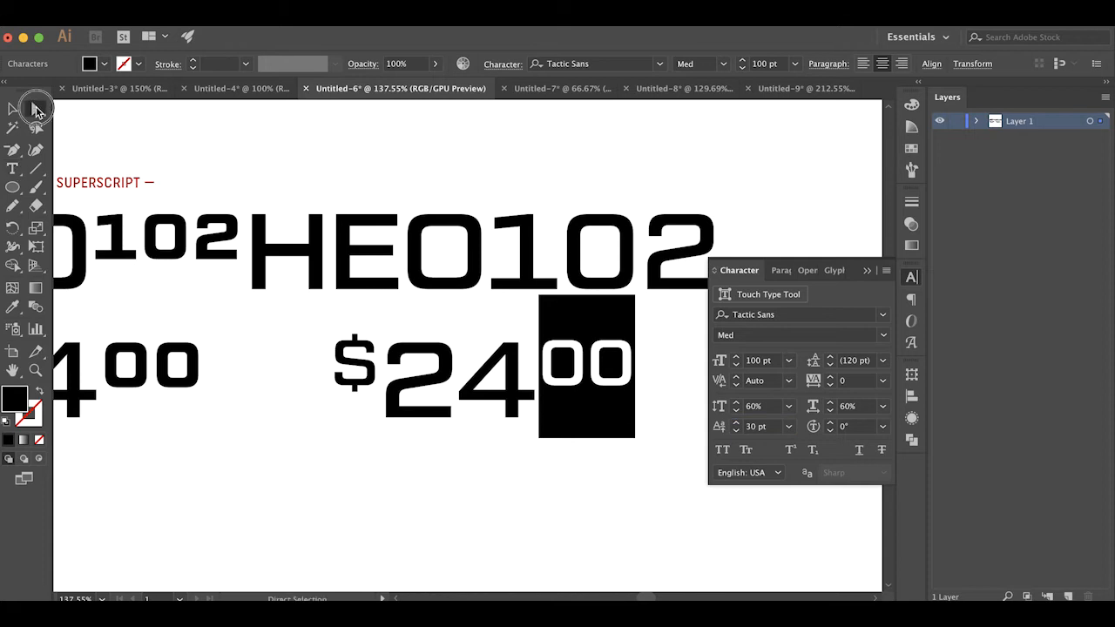
{"action": "left_click_drag", "start_coordinate": [264, 246], "coordinate": [331, 247]}
{"action": "key", "text": "super+minus"}
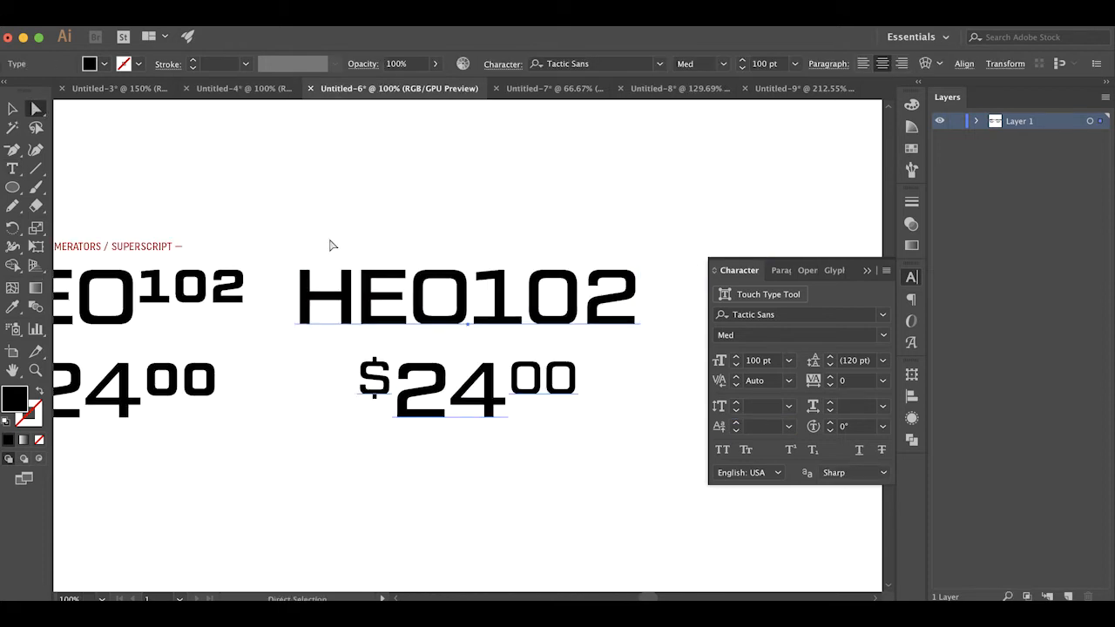
{"action": "scroll", "coordinate": [331, 246], "scroll_direction": "left", "scroll_amount": 3}
{"action": "left_click", "coordinate": [866, 271]}
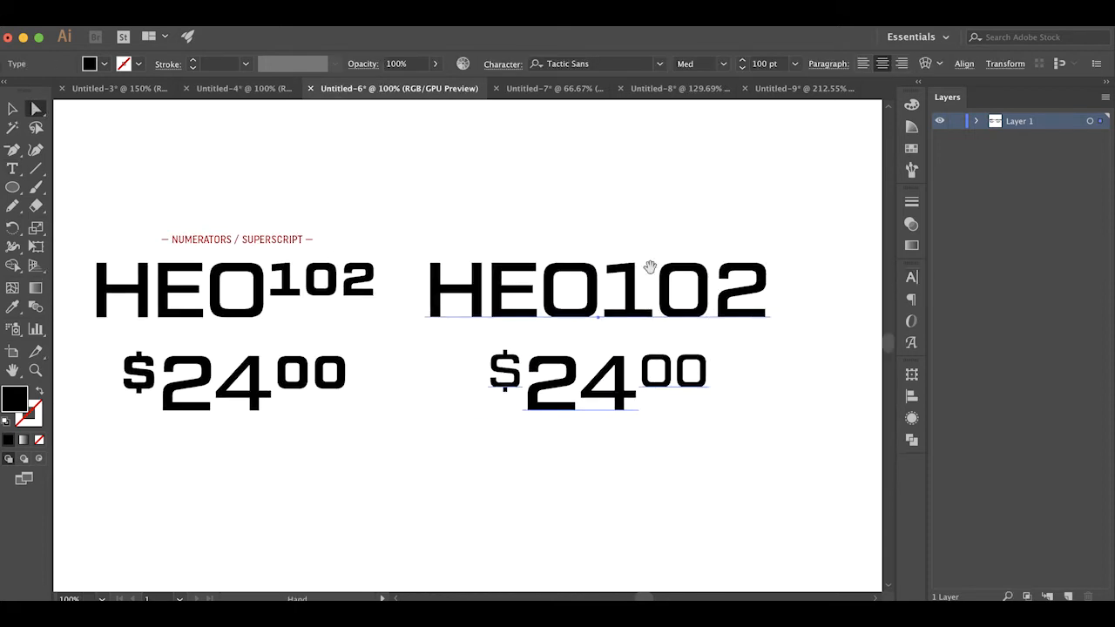
{"action": "scroll", "coordinate": [668, 256], "scroll_direction": "left", "scroll_amount": 2}
{"action": "left_click", "coordinate": [557, 236]}
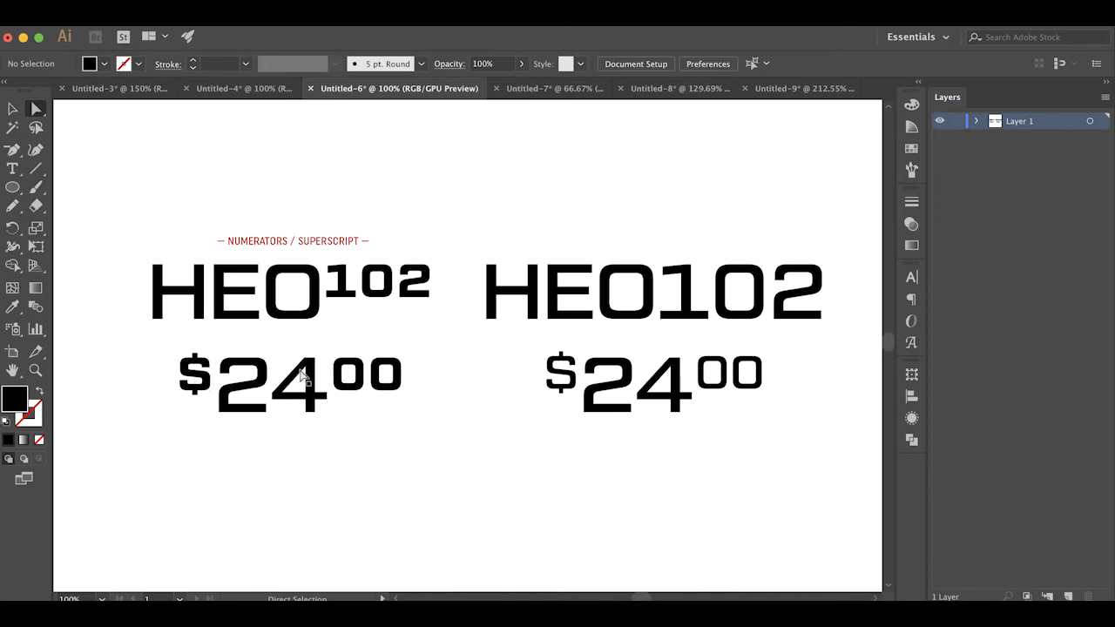
{"action": "left_click", "coordinate": [311, 440]}
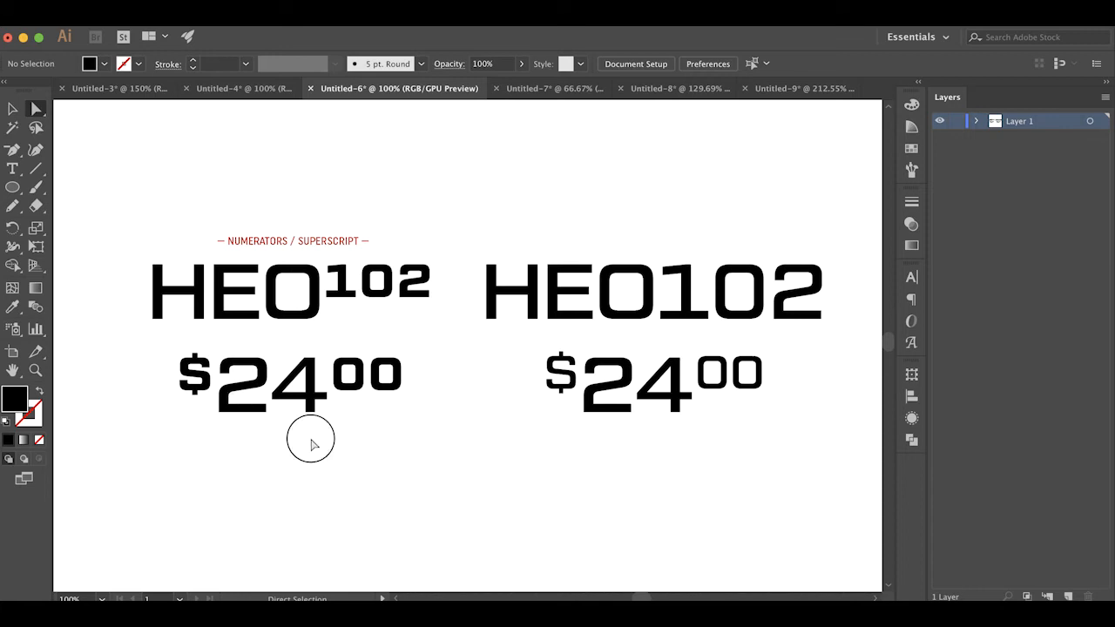
{"action": "left_click", "coordinate": [308, 390]}
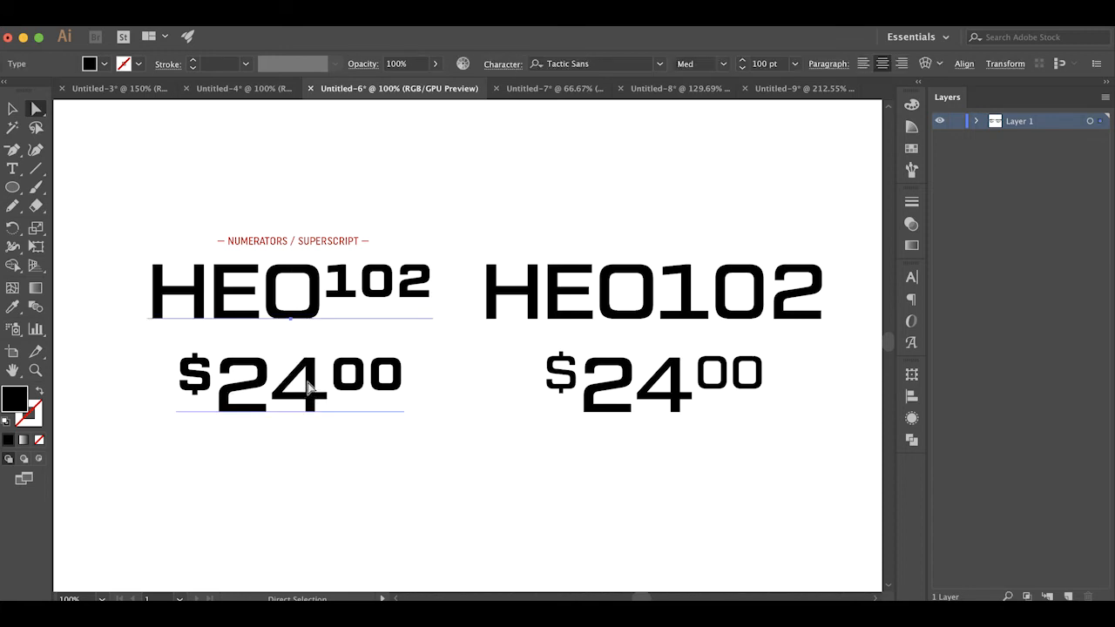
{"action": "left_click", "coordinate": [592, 227]}
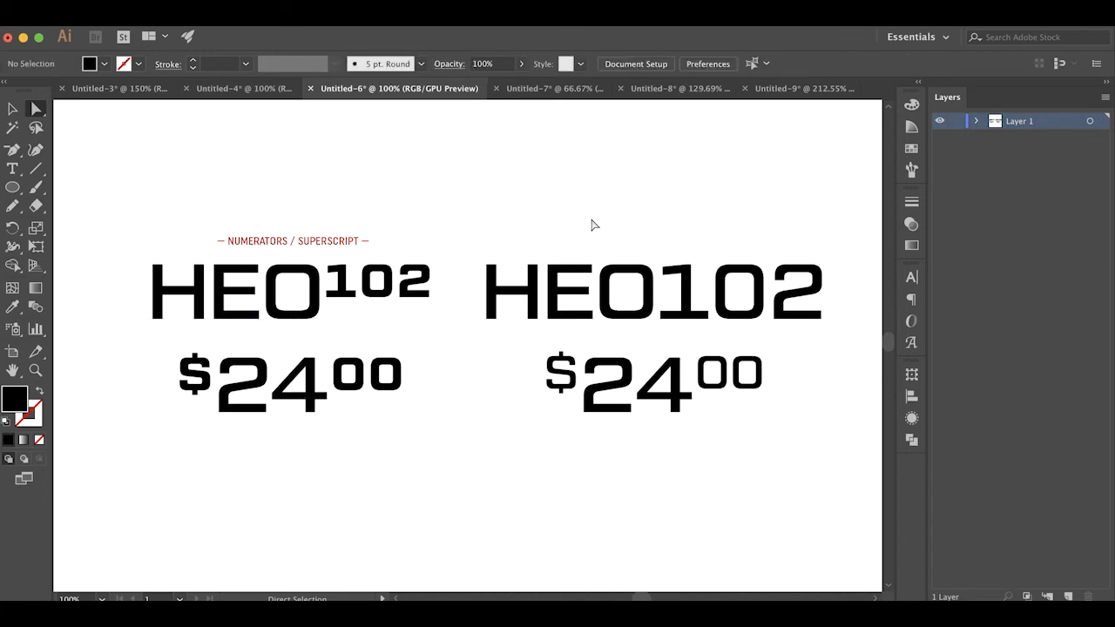
In the Untitled-7 document, apply the OpenType Fractions feature to 1/2 in the CUPS SUGAR line
{"action": "left_click", "coordinate": [559, 88]}
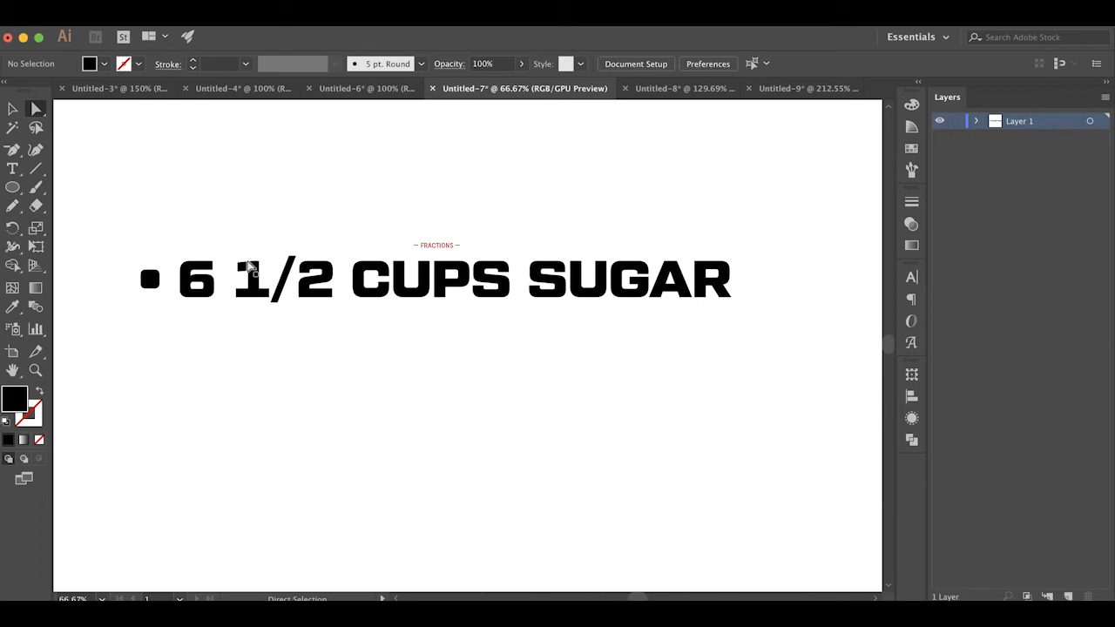
{"action": "double_click", "coordinate": [250, 285]}
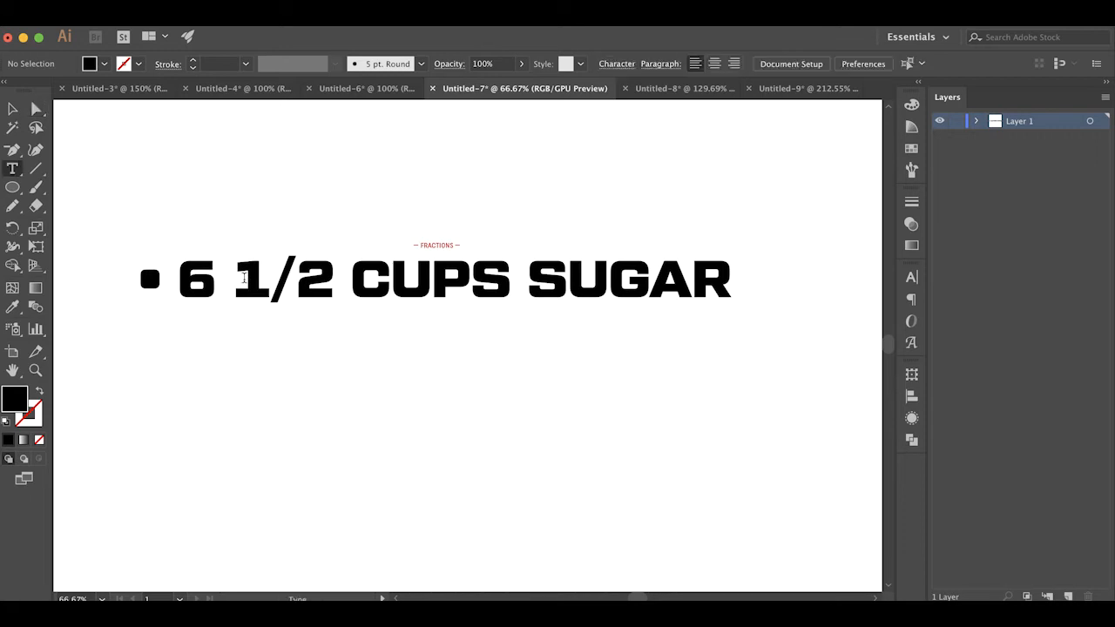
{"action": "left_click_drag", "start_coordinate": [236, 281], "coordinate": [337, 279]}
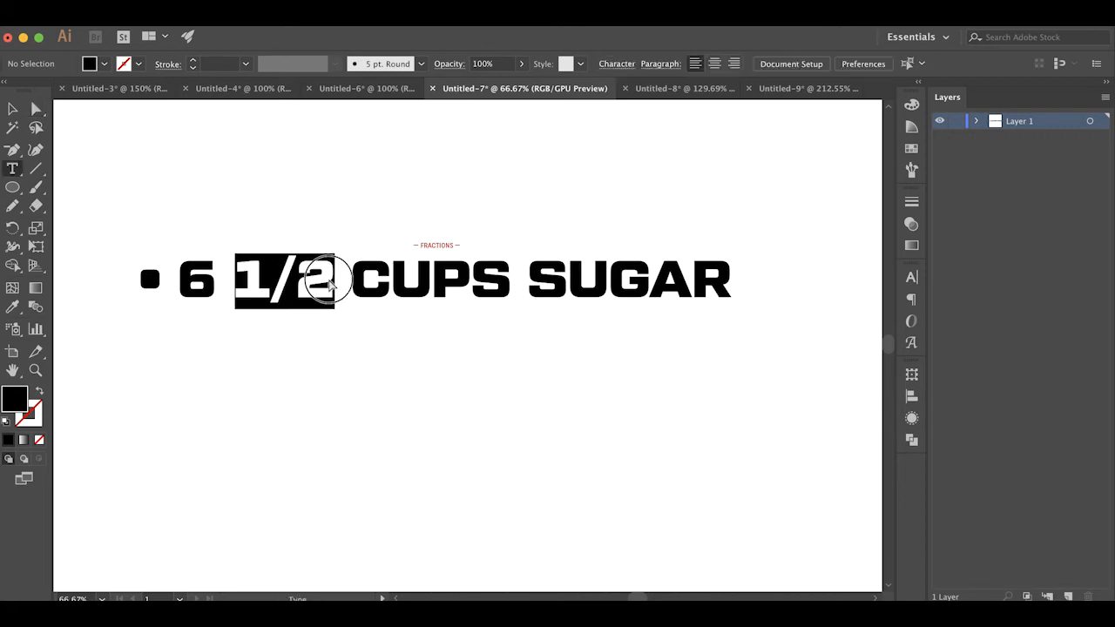
{"action": "left_click", "coordinate": [912, 323]}
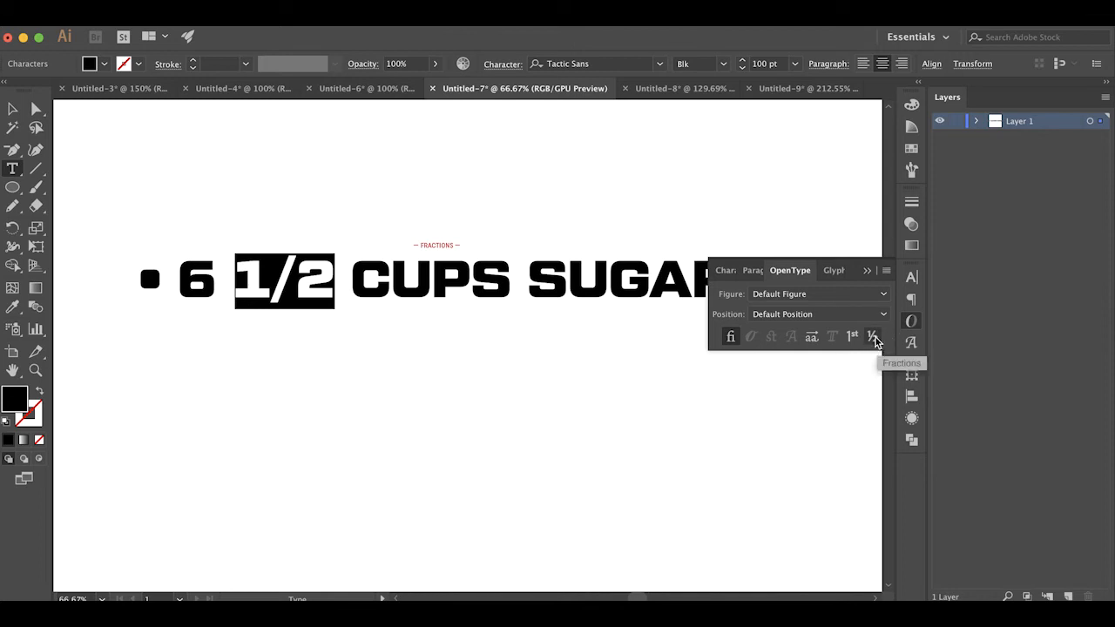
{"action": "left_click", "coordinate": [872, 338]}
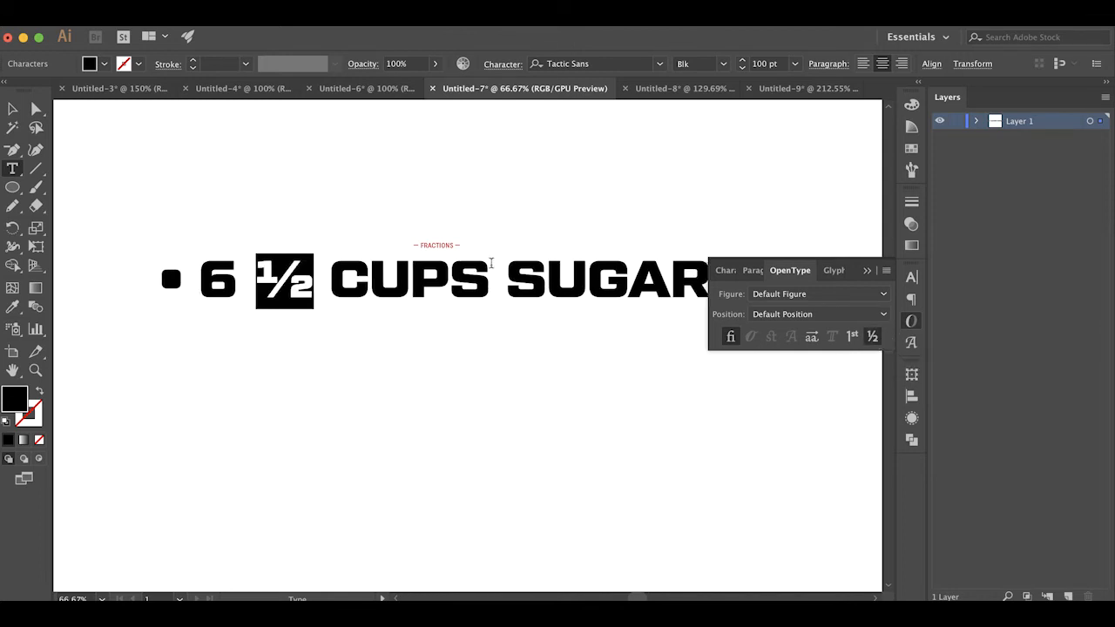
Delete the space between the 6 and the fraction ½, leave text editing, and deselect
{"action": "left_click", "coordinate": [493, 261]}
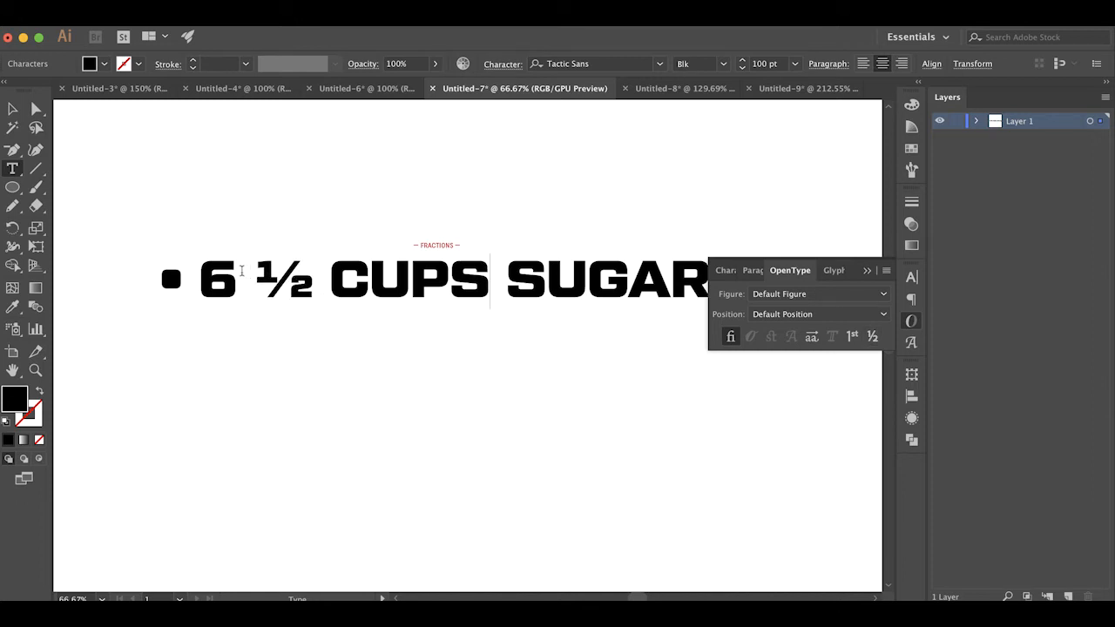
{"action": "left_click", "coordinate": [256, 275]}
{"action": "key", "text": "BackSpace"}
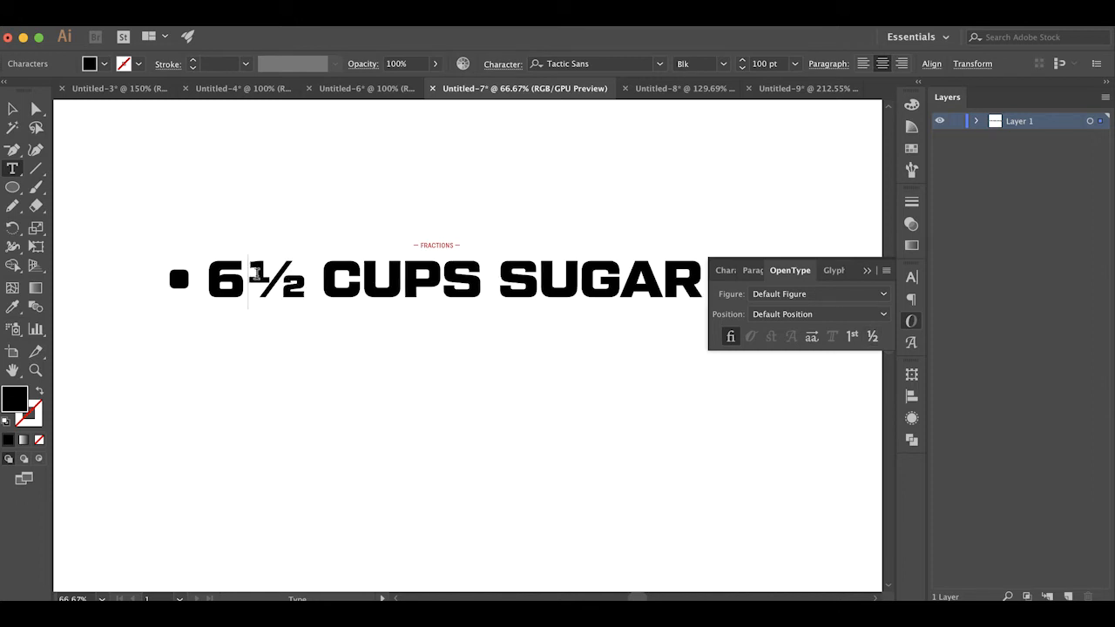
{"action": "left_click", "coordinate": [36, 110]}
{"action": "left_click", "coordinate": [134, 149]}
{"action": "scroll", "coordinate": [134, 149], "scroll_direction": "right", "scroll_amount": 3}
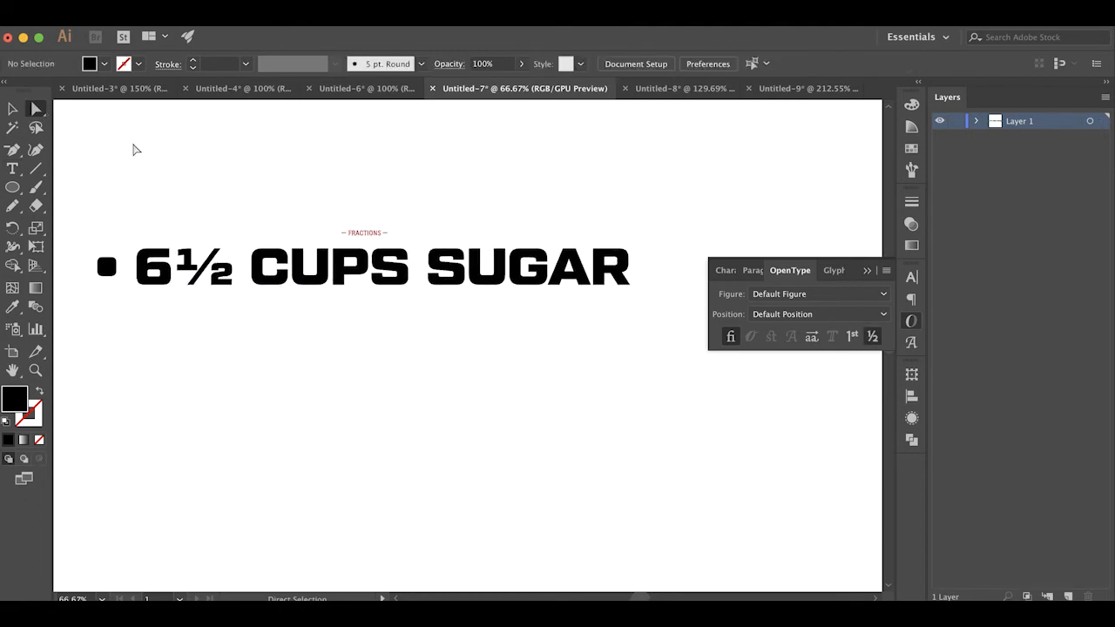
Replace the fraction's digits in the CUPS SUGAR line so it reads 5/6, leave text editing, and deselect
{"action": "key", "text": "t"}
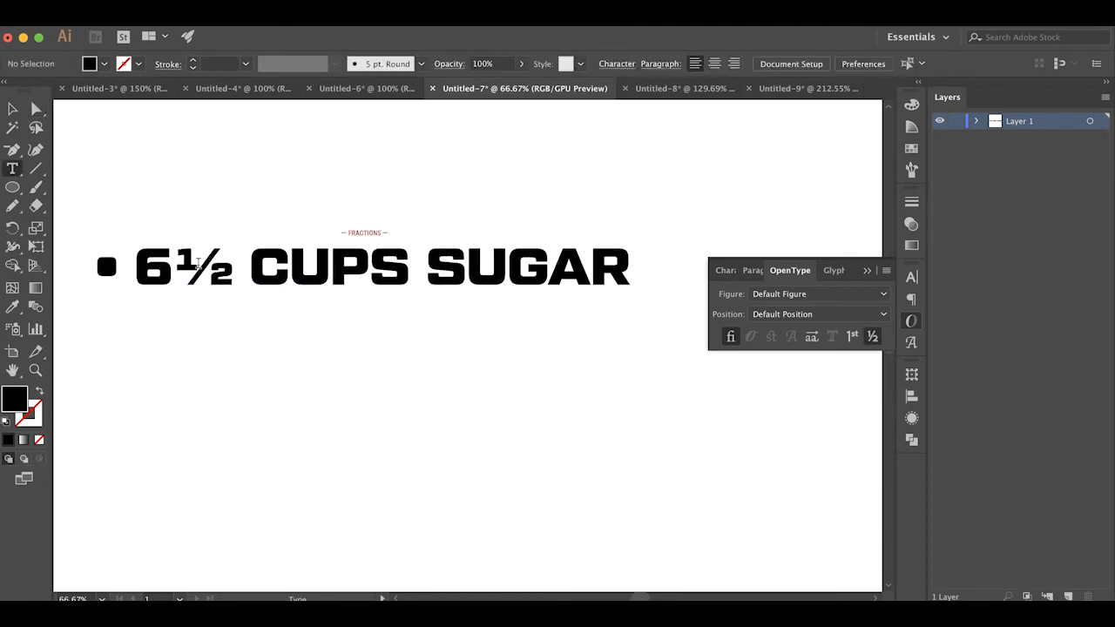
{"action": "left_click", "coordinate": [198, 259]}
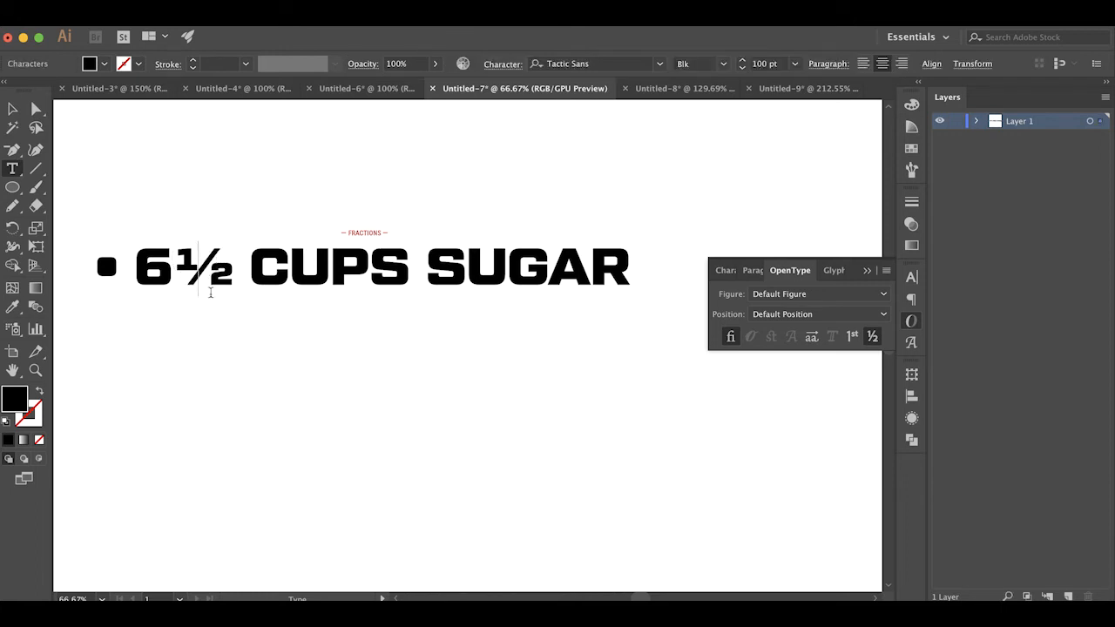
{"action": "key", "text": "BackSpace"}
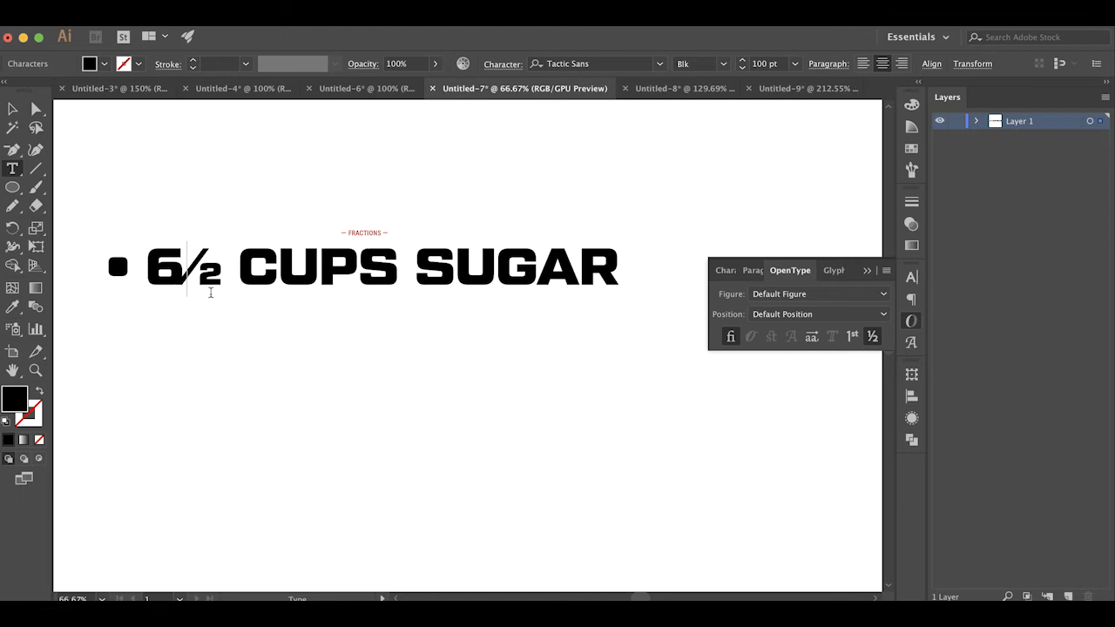
{"action": "type", "text": "5"}
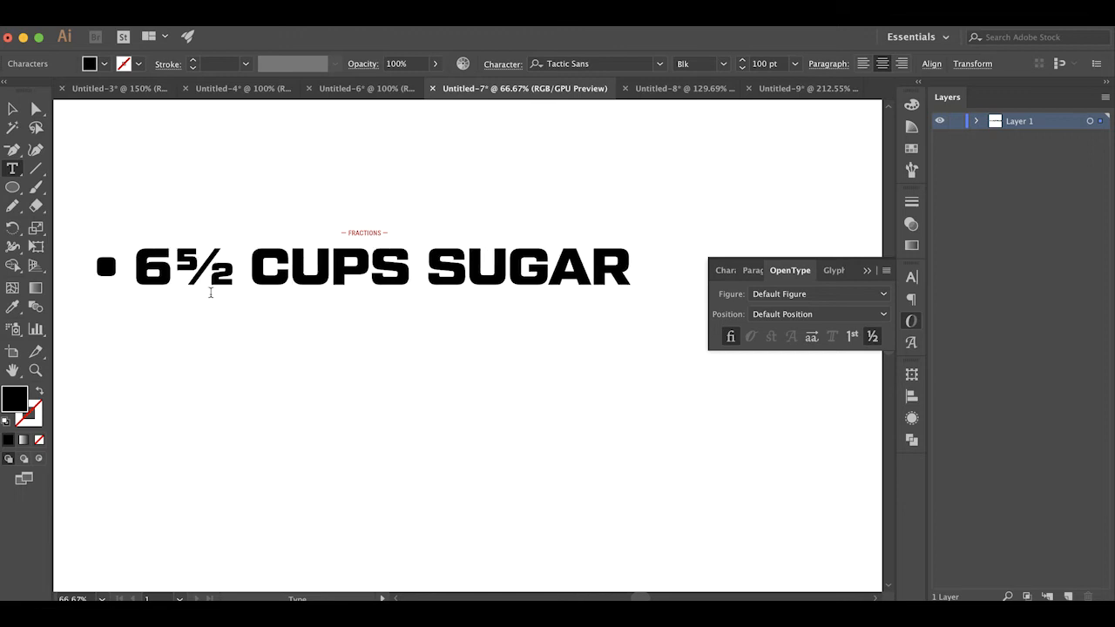
{"action": "key", "text": "BackSpace"}
{"action": "type", "text": "6"}
{"action": "left_click", "coordinate": [36, 108]}
{"action": "left_click", "coordinate": [157, 159]}
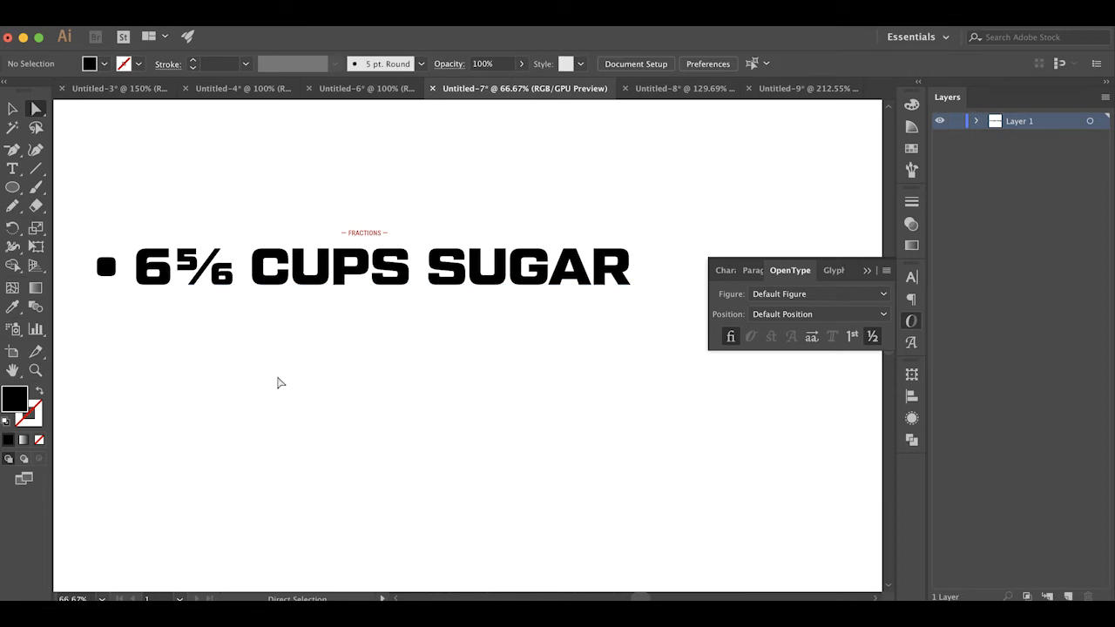
{"action": "left_click", "coordinate": [272, 412]}
Set the whole CUPS SUGAR line to the Reg style of Tactic Sans and deselect it
{"action": "left_click", "coordinate": [365, 280]}
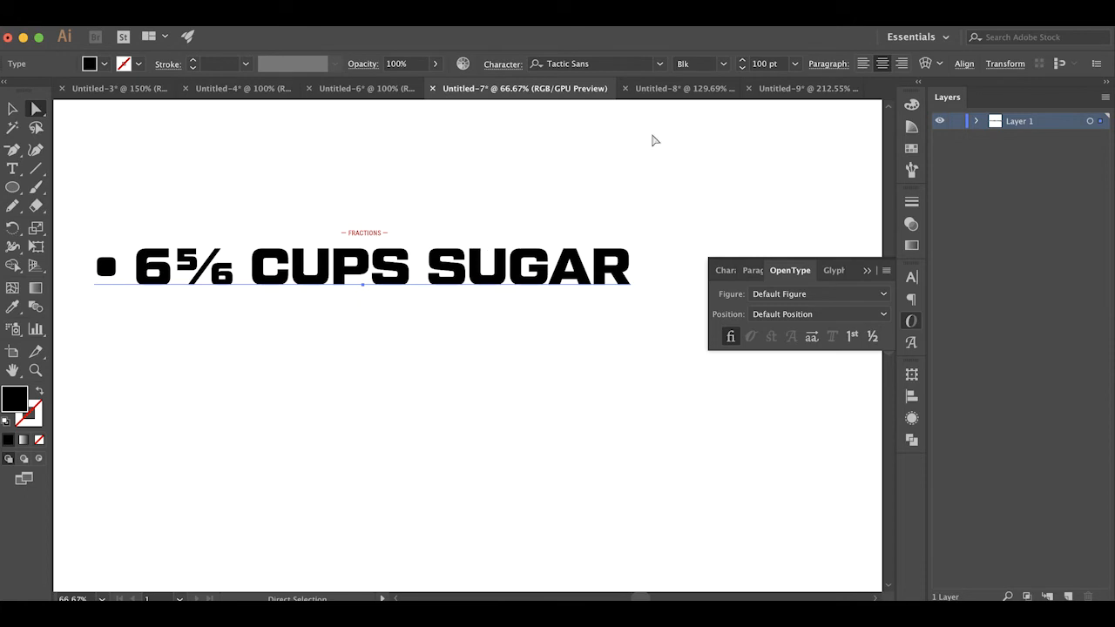
{"action": "left_click", "coordinate": [726, 64]}
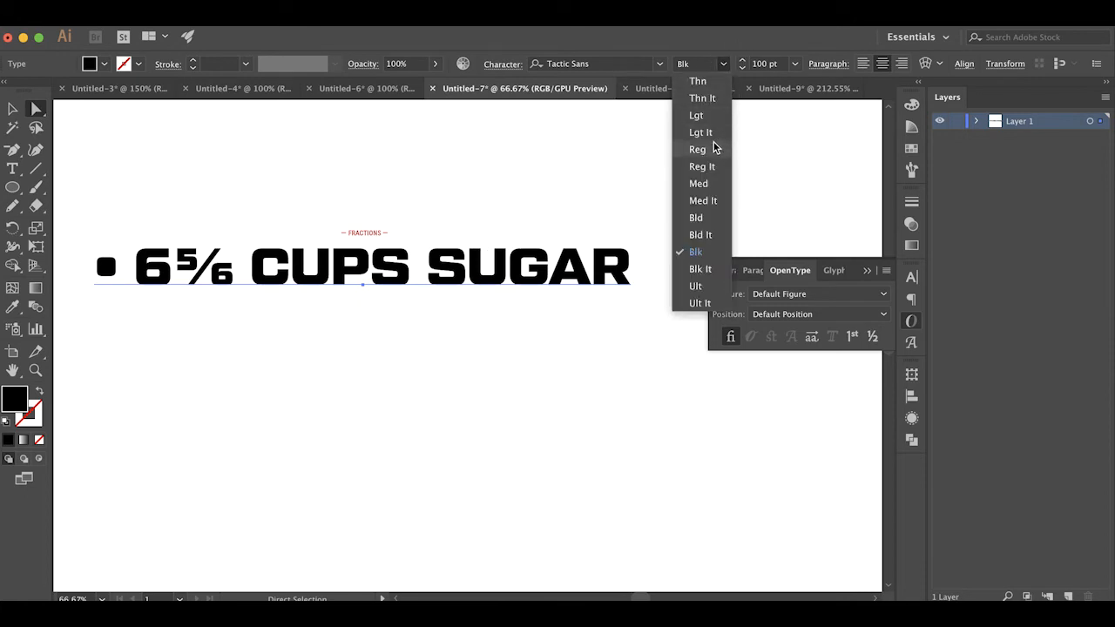
{"action": "left_click", "coordinate": [715, 147]}
{"action": "left_click", "coordinate": [483, 385]}
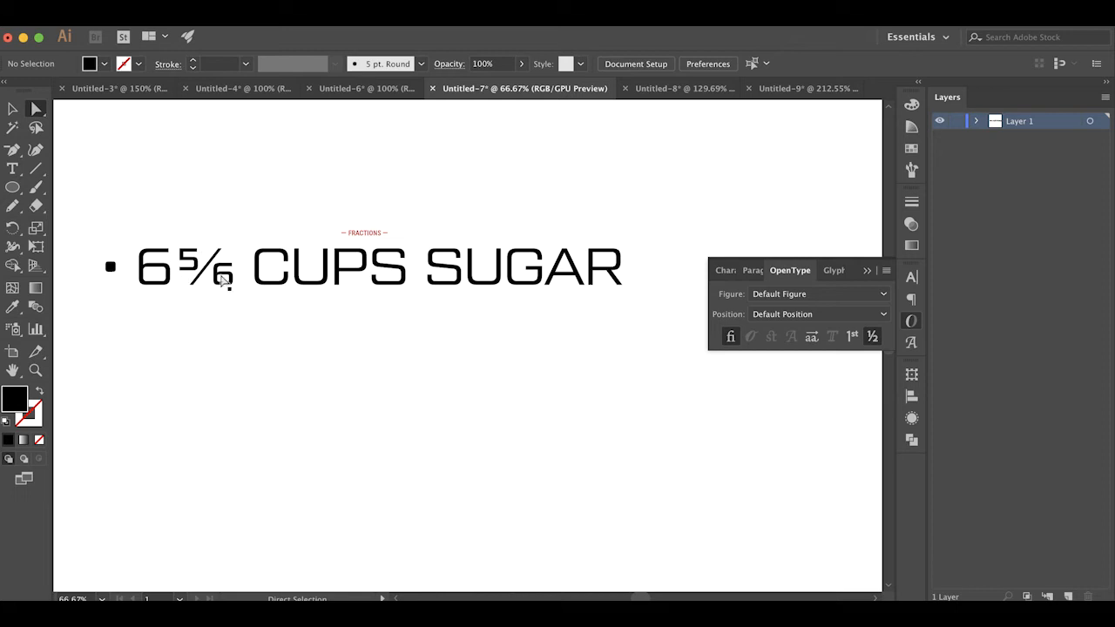
{"action": "left_click", "coordinate": [281, 275]}
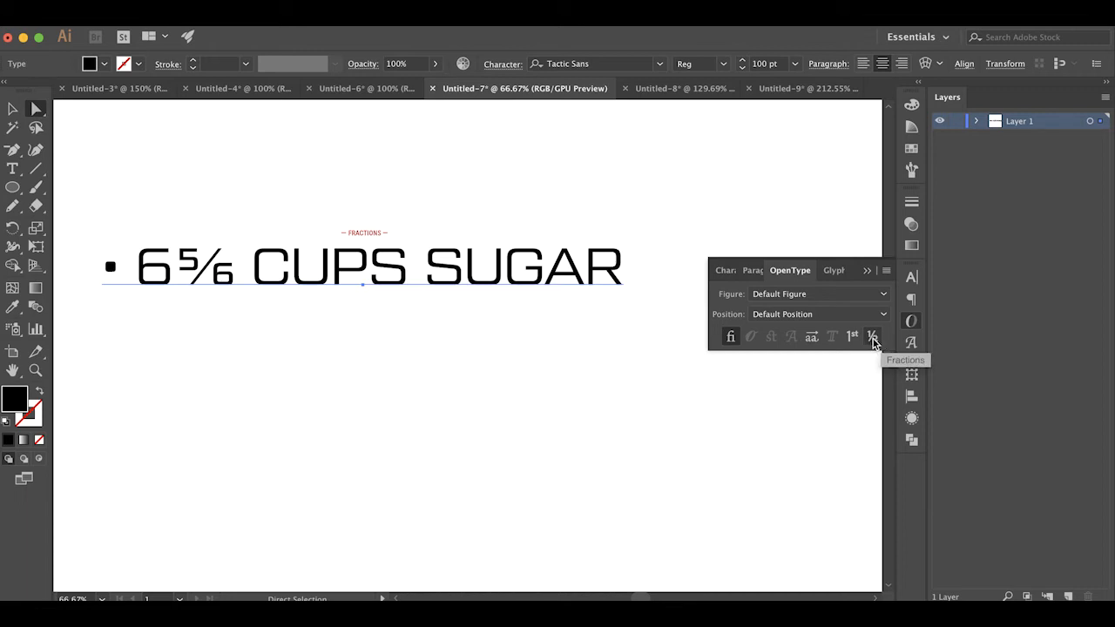
{"action": "left_click", "coordinate": [526, 385]}
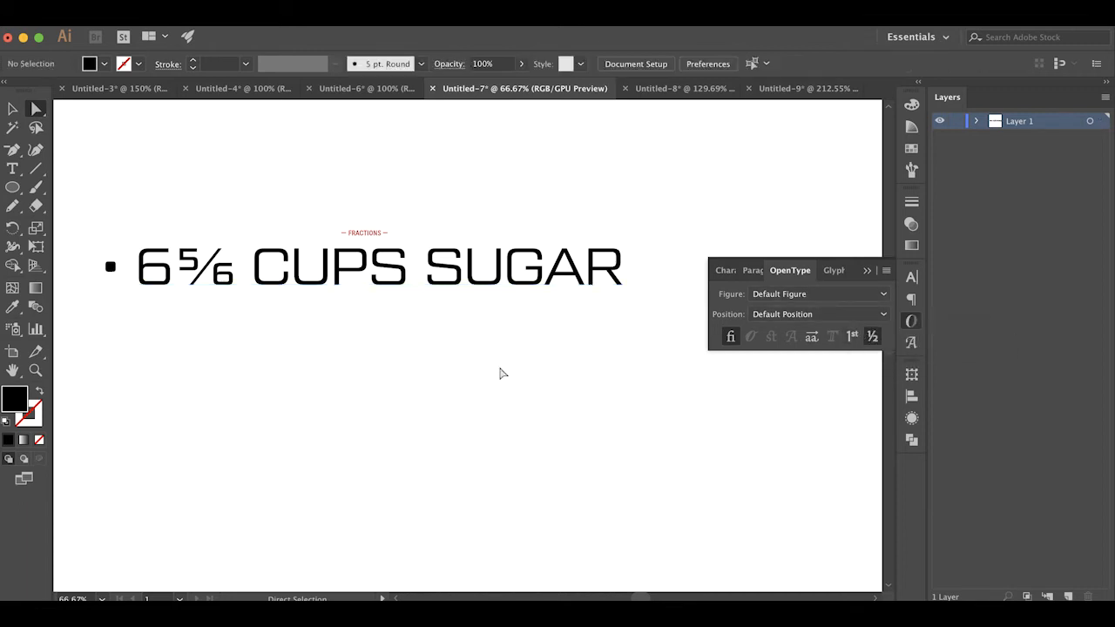
In the Untitled-8 document, select the Get Kale! text and check its typeface, returning to the OpenType settings
{"action": "left_click", "coordinate": [654, 90]}
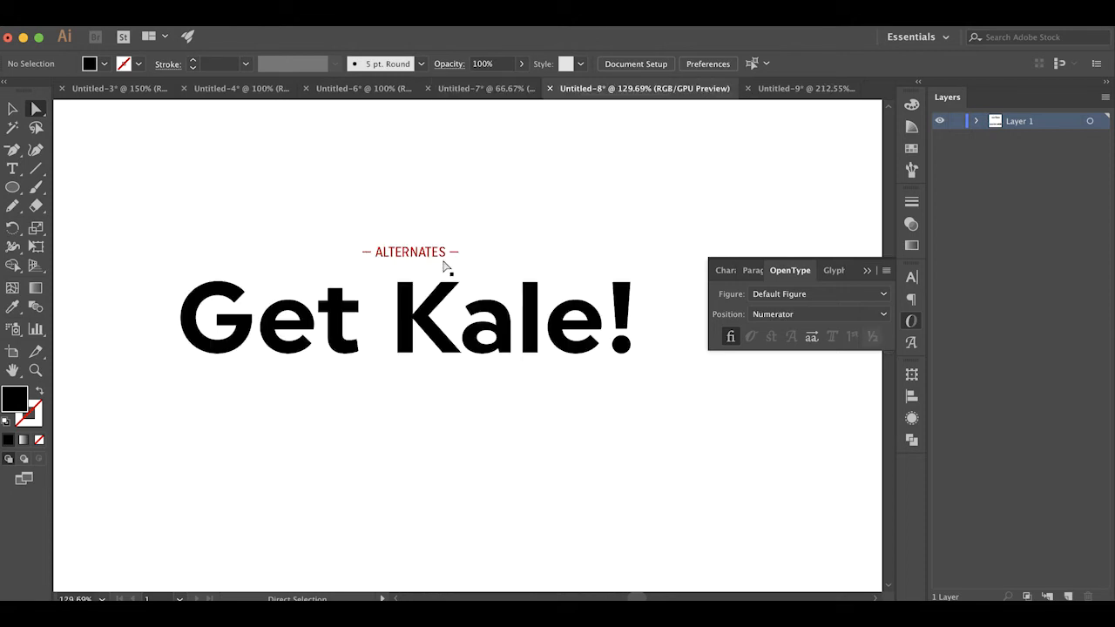
{"action": "left_click", "coordinate": [554, 238]}
{"action": "left_click", "coordinate": [559, 331]}
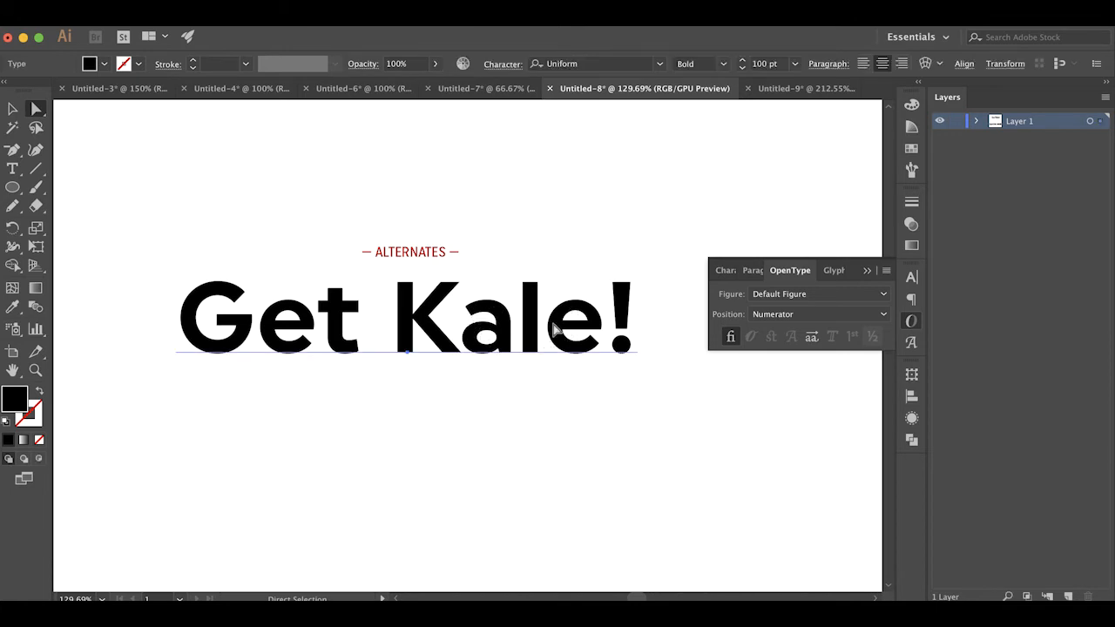
{"action": "left_click", "coordinate": [911, 277]}
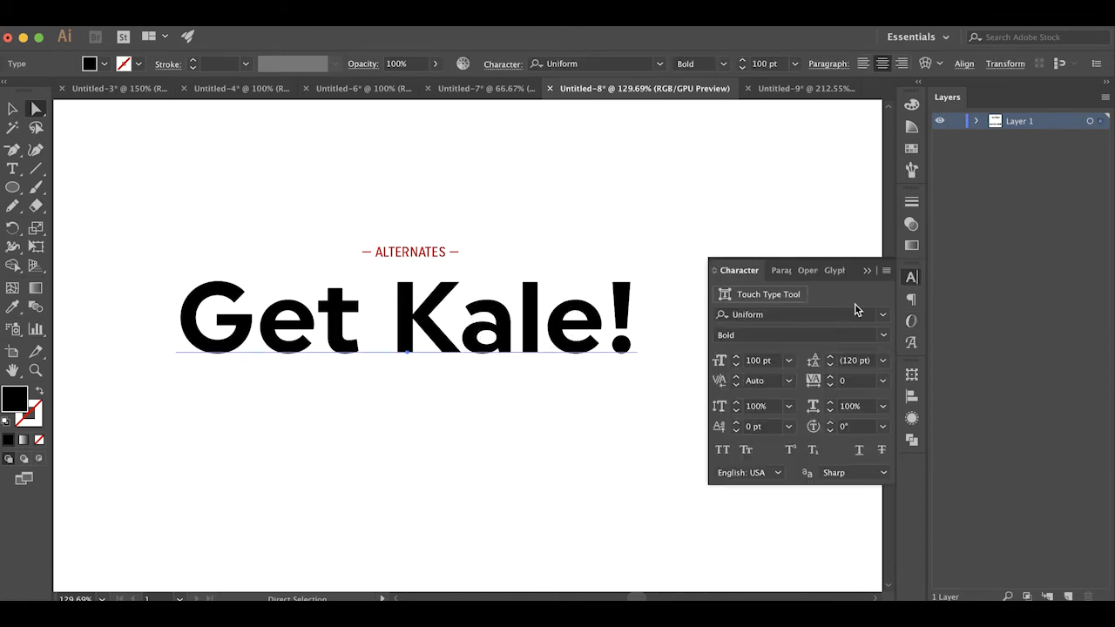
{"action": "left_click", "coordinate": [912, 321]}
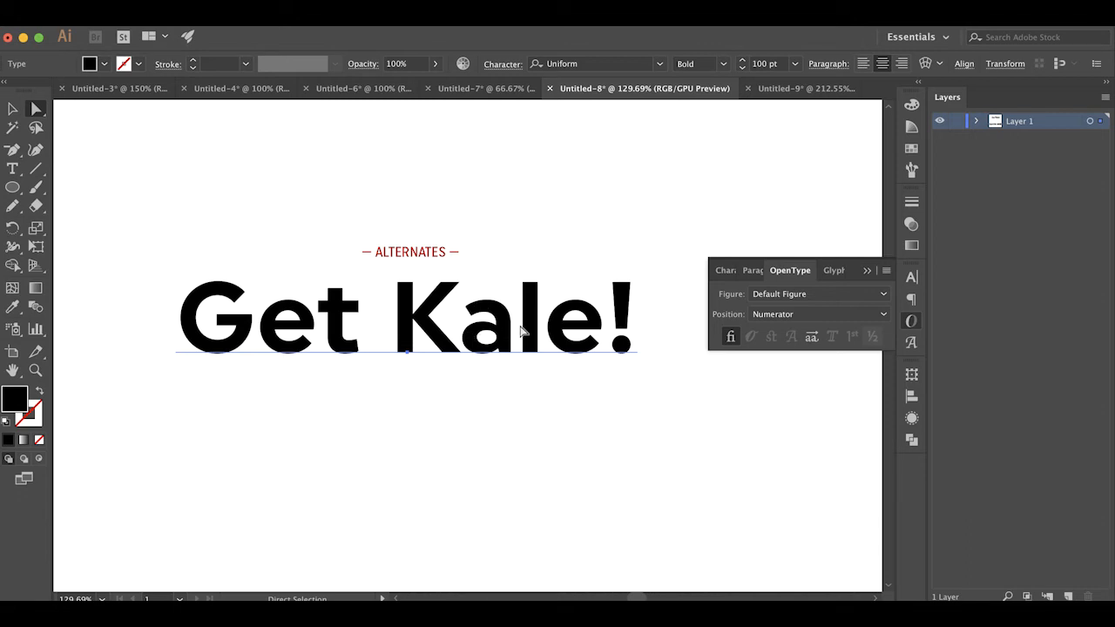
Duplicate Get Kale! directly below the original, apply Stylistic Alternates to the copy, and deselect it
{"action": "left_click_drag", "start_coordinate": [525, 331], "coordinate": [527, 434]}
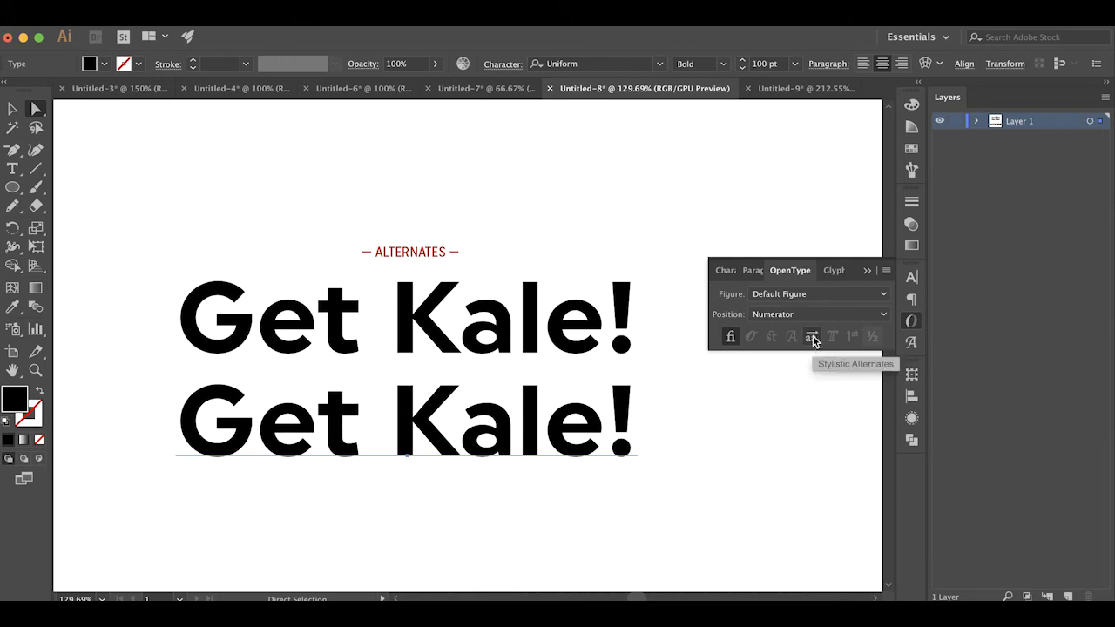
{"action": "left_click", "coordinate": [812, 338]}
{"action": "left_click", "coordinate": [716, 448]}
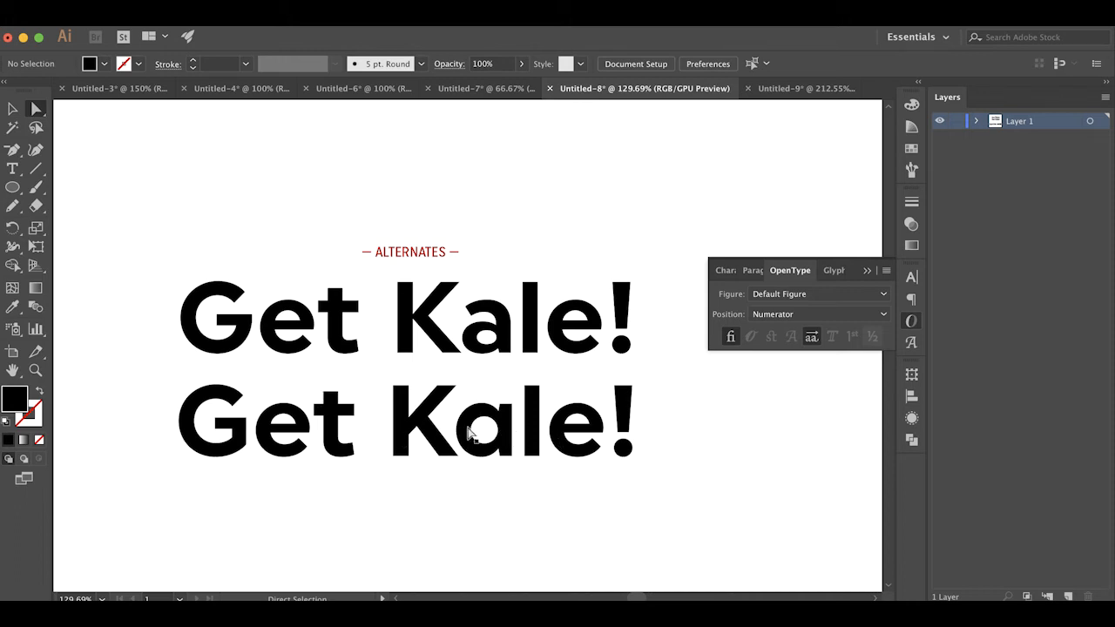
Toggle Stylistic Alternates off and on for the lower Get Kale! to compare letterforms, leaving it enabled and deselected
{"action": "left_click", "coordinate": [537, 440]}
{"action": "left_click", "coordinate": [810, 342]}
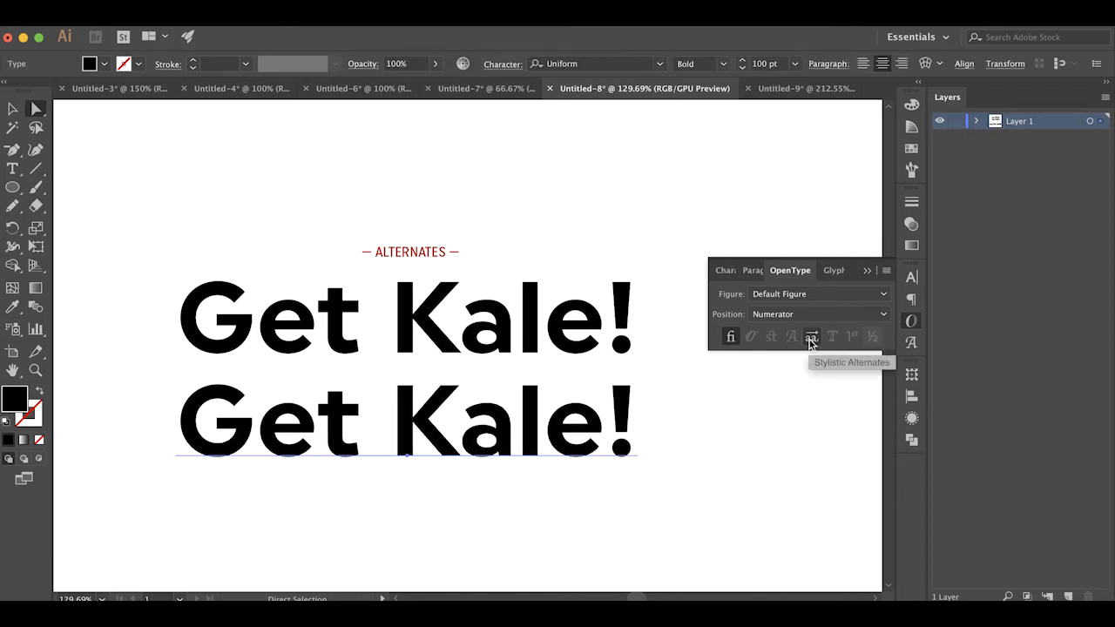
{"action": "left_click", "coordinate": [810, 342]}
{"action": "left_click", "coordinate": [810, 343]}
{"action": "left_click", "coordinate": [810, 342]}
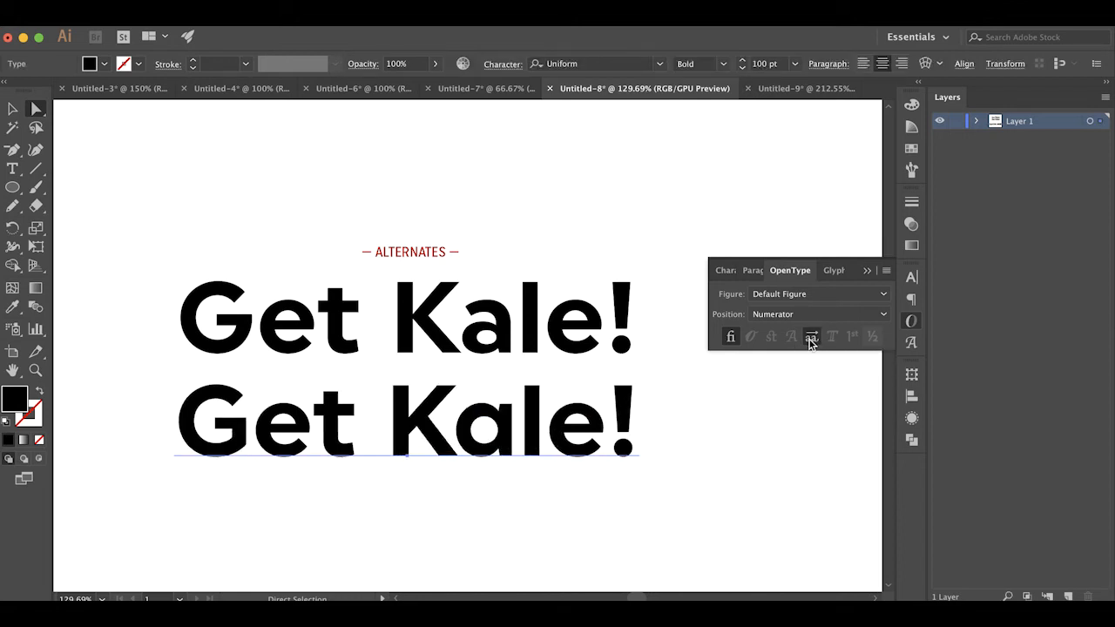
{"action": "left_click", "coordinate": [764, 459]}
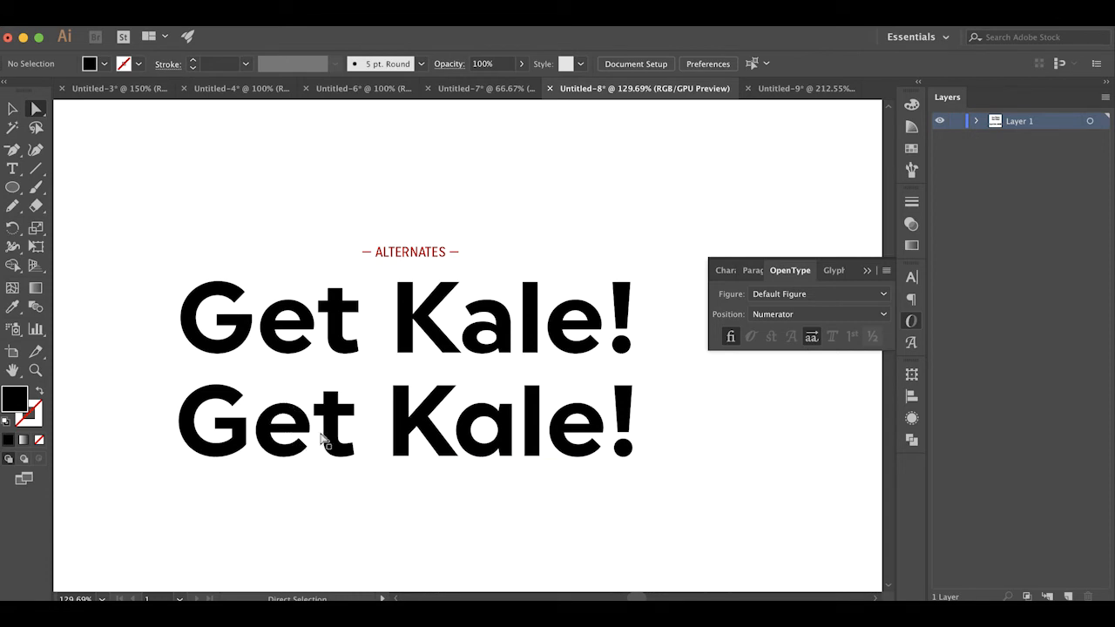
{"action": "left_click", "coordinate": [470, 442]}
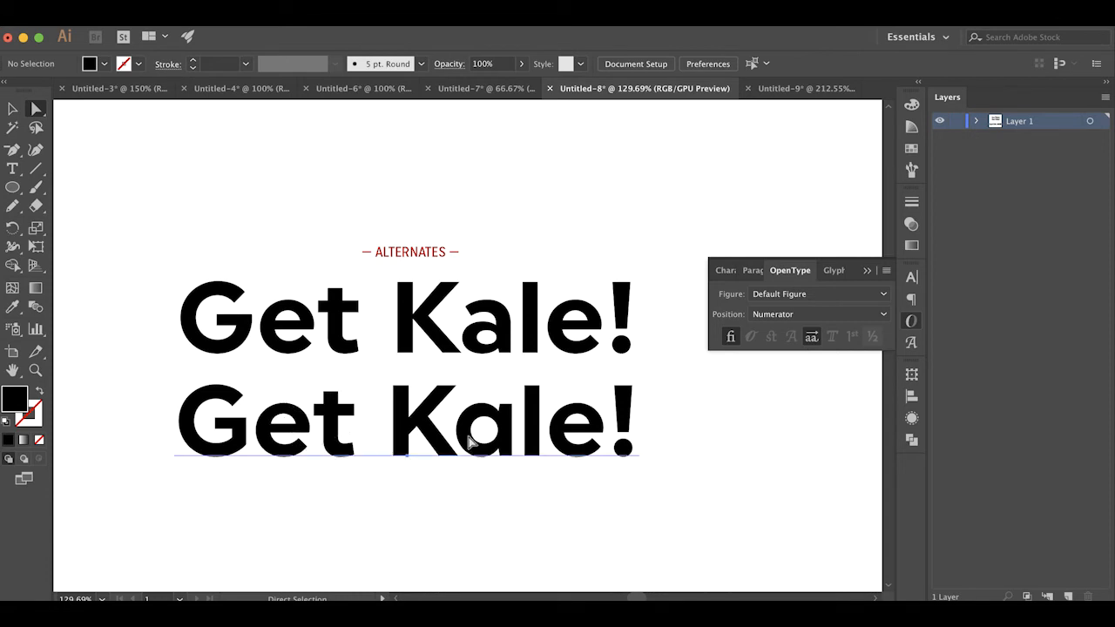
{"action": "left_click", "coordinate": [811, 336]}
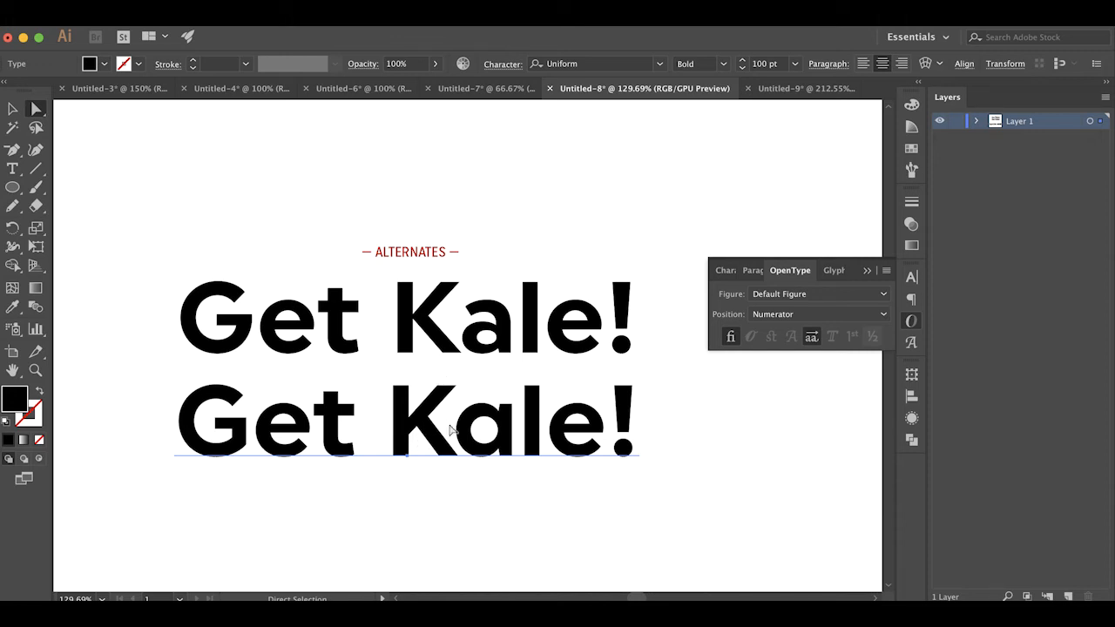
{"action": "left_click", "coordinate": [733, 475]}
Select the TACTIC RUN text below, check its typeface in the character settings, and view the document at 100%
{"action": "scroll", "coordinate": [733, 474], "scroll_direction": "down", "scroll_amount": 10}
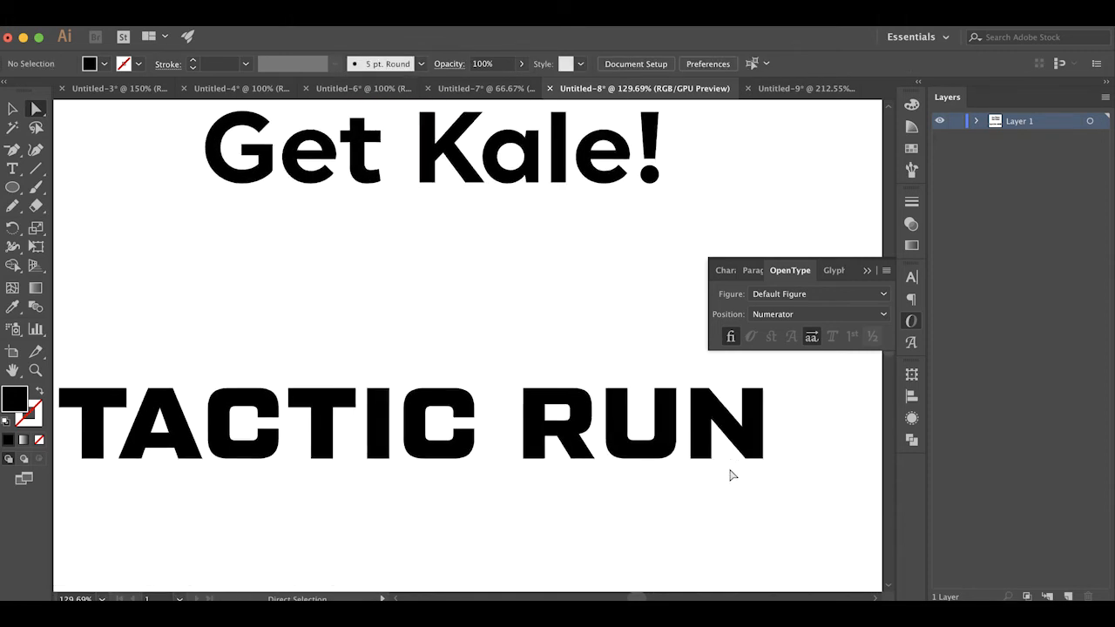
{"action": "left_click", "coordinate": [708, 437]}
{"action": "left_click", "coordinate": [911, 277]}
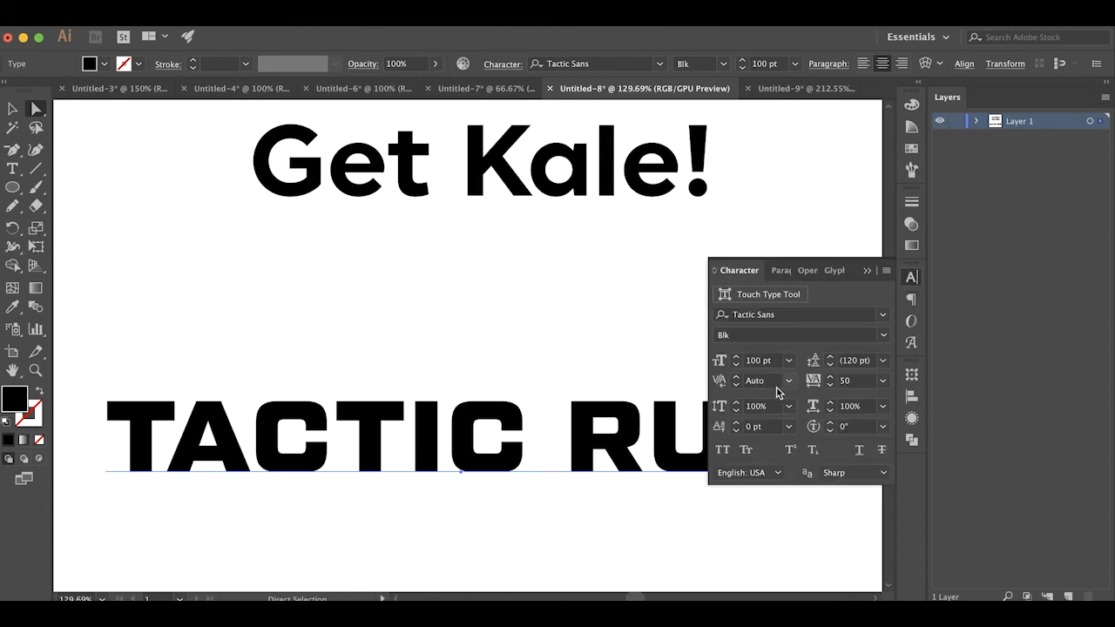
{"action": "scroll", "coordinate": [639, 346], "scroll_direction": "down", "scroll_amount": 1}
{"action": "scroll", "coordinate": [639, 346], "scroll_direction": "down", "scroll_amount": 1}
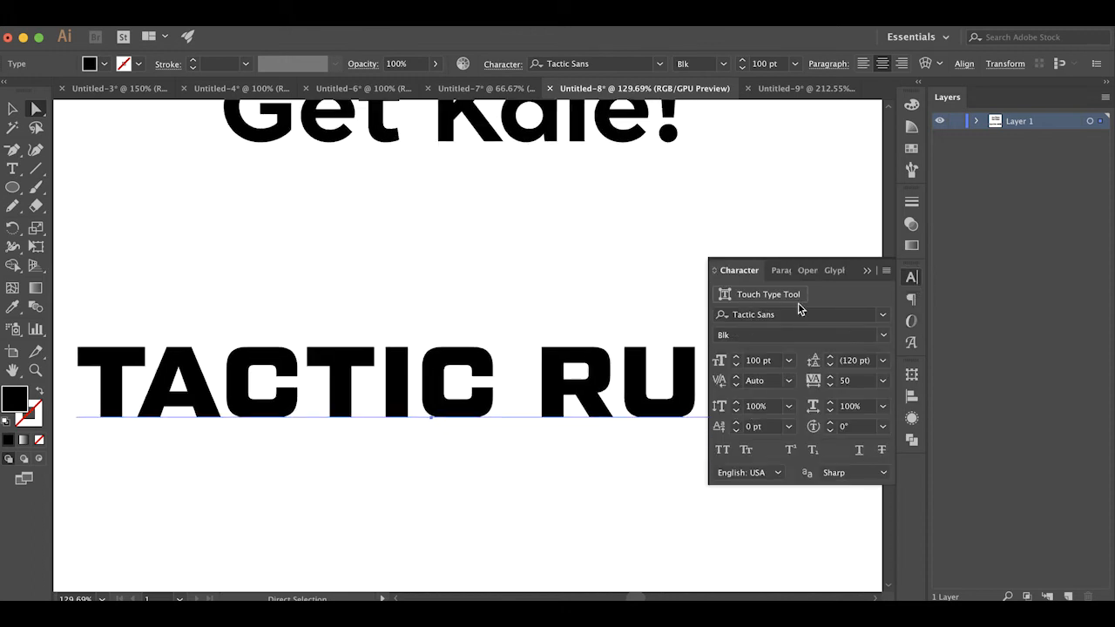
{"action": "key", "text": "super+1"}
{"action": "scroll", "coordinate": [615, 317], "scroll_direction": "right", "scroll_amount": 3}
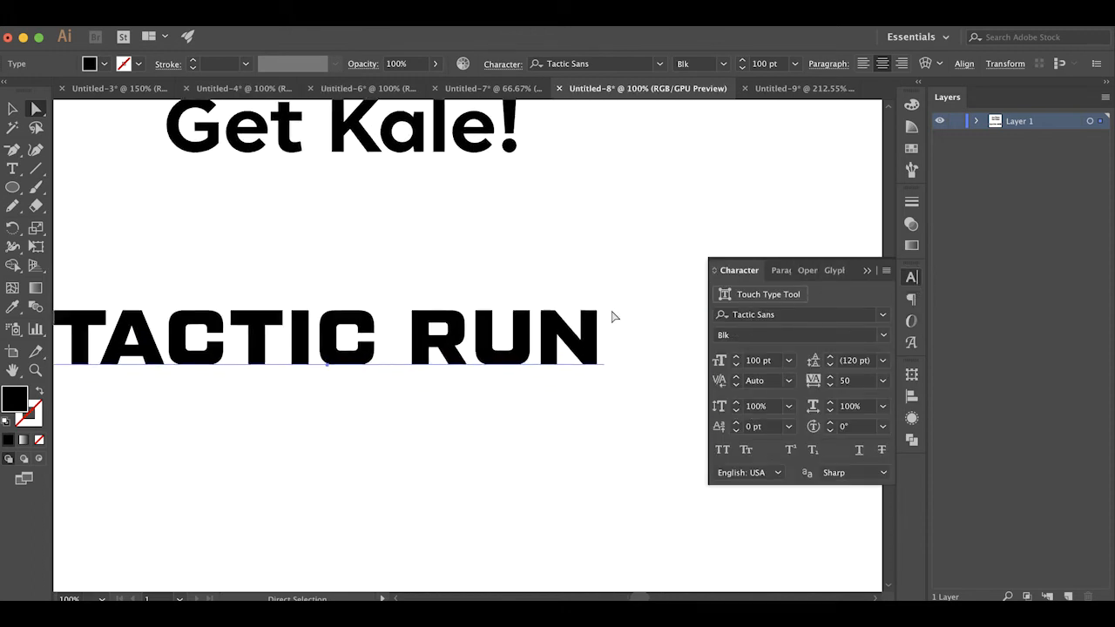
{"action": "scroll", "coordinate": [615, 317], "scroll_direction": "left", "scroll_amount": 2}
{"action": "scroll", "coordinate": [615, 317], "scroll_direction": "up", "scroll_amount": 1}
Duplicate TACTIC RUN directly below the original, apply Stylistic Alternates to the copy, and deselect it
{"action": "left_click_drag", "start_coordinate": [600, 373], "coordinate": [603, 477]}
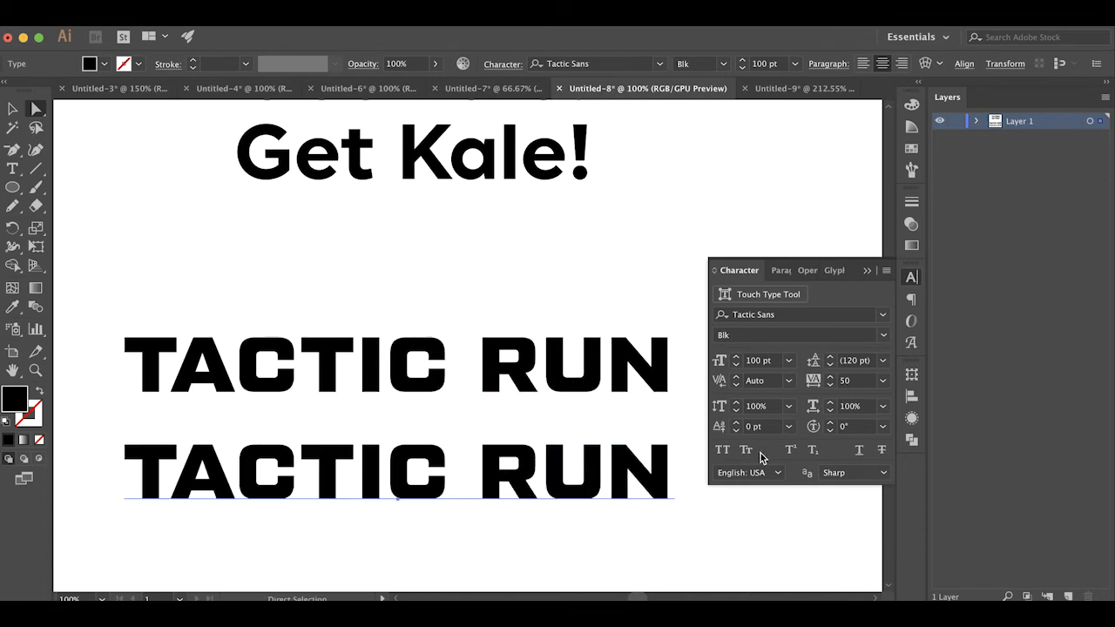
{"action": "left_click", "coordinate": [911, 321]}
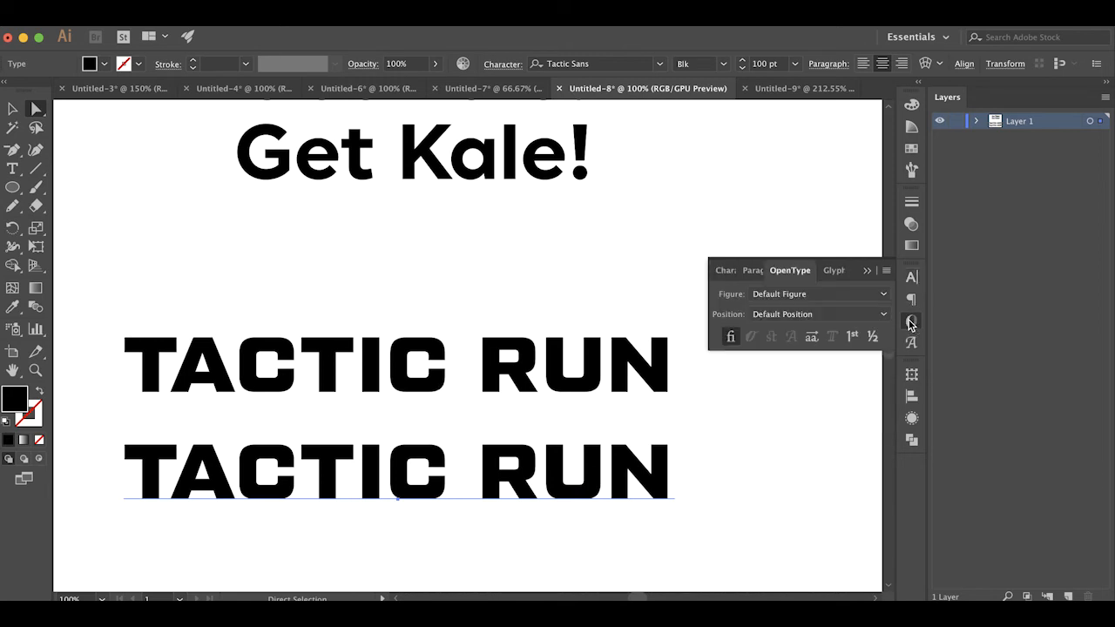
{"action": "left_click", "coordinate": [810, 337]}
{"action": "left_click", "coordinate": [815, 449]}
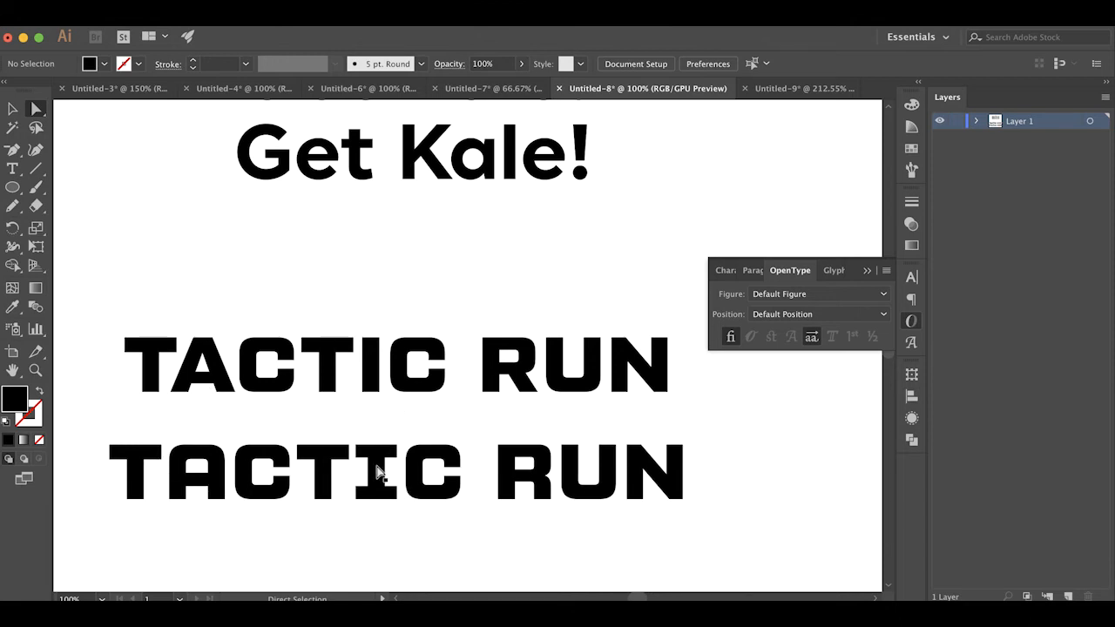
{"action": "left_click", "coordinate": [483, 479]}
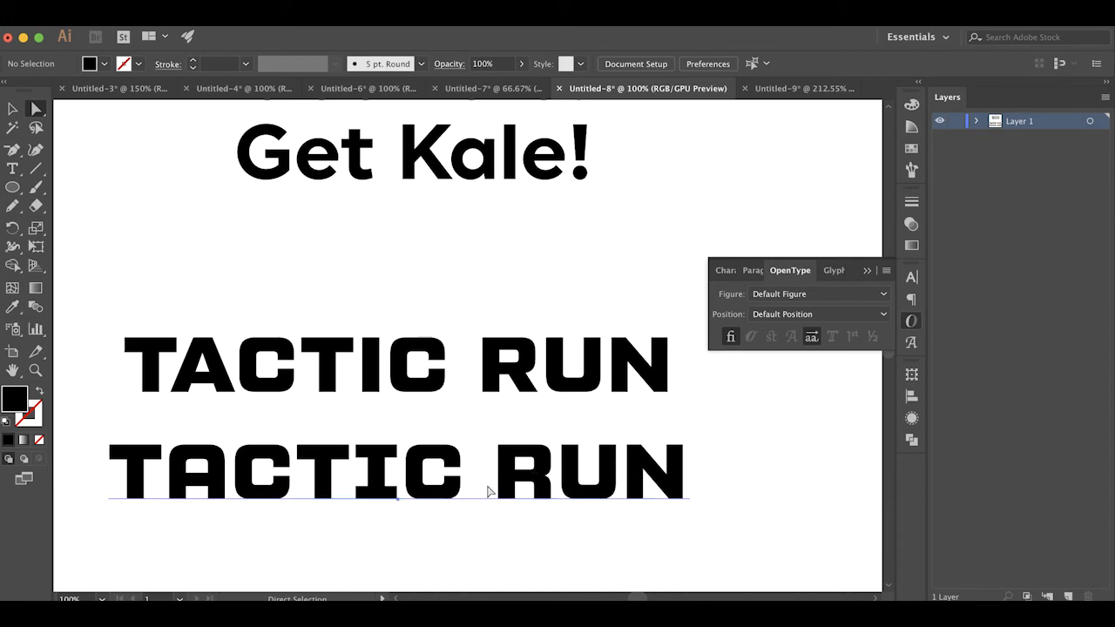
{"action": "left_click", "coordinate": [758, 503]}
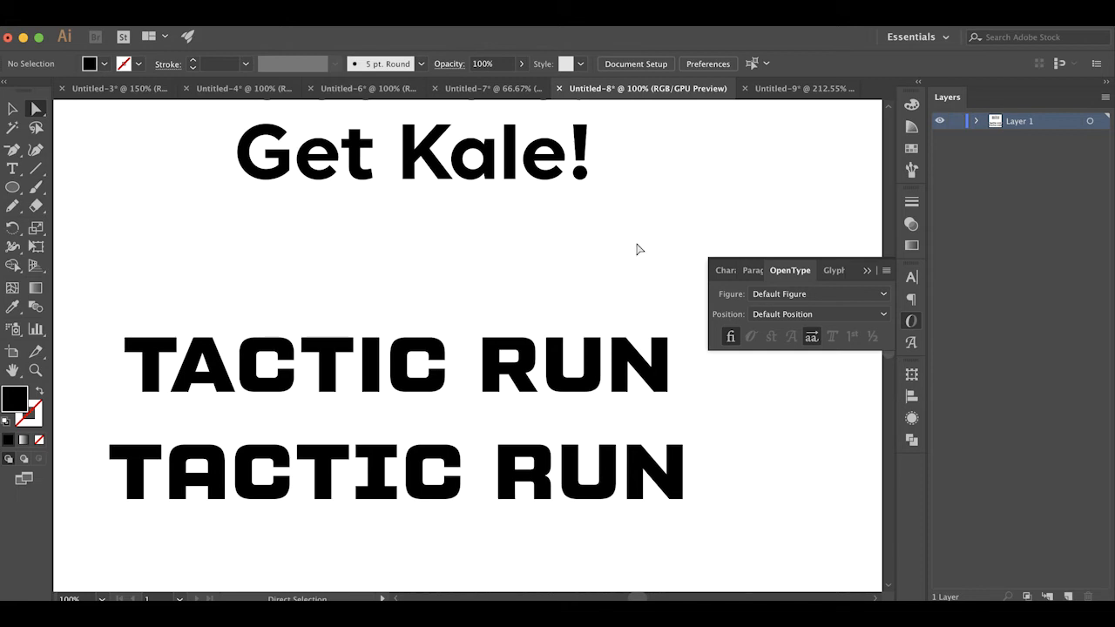
In the Untitled-9 document, select the word food under LIGATURES and check its typeface
{"action": "scroll", "coordinate": [637, 214], "scroll_direction": "up", "scroll_amount": 1}
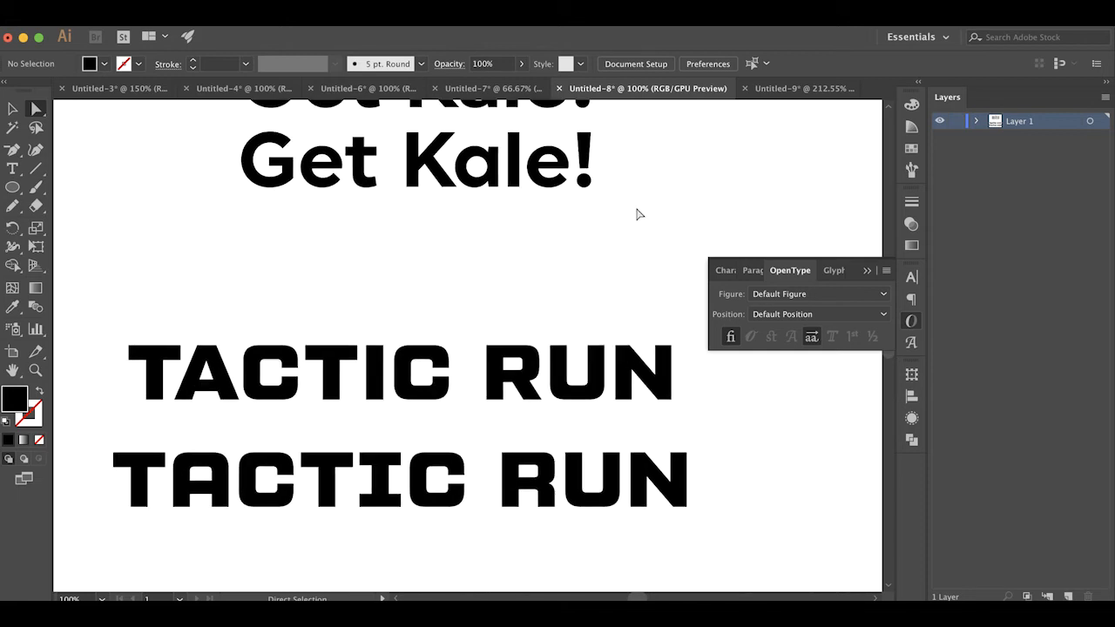
{"action": "left_click", "coordinate": [770, 90]}
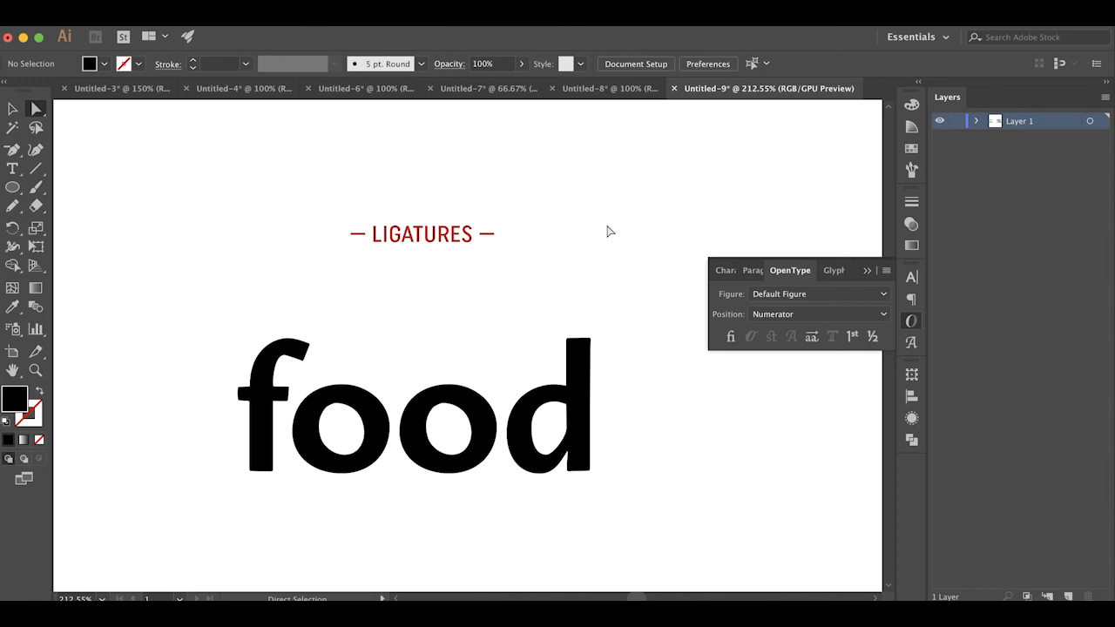
{"action": "scroll", "coordinate": [610, 231], "scroll_direction": "down", "scroll_amount": 4}
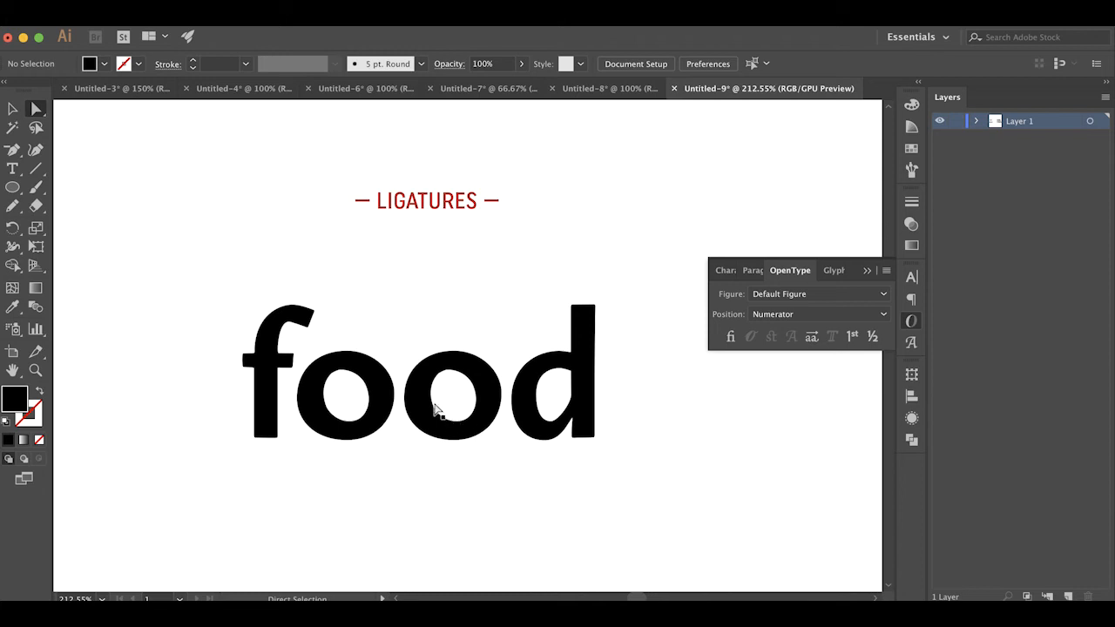
{"action": "left_click", "coordinate": [307, 324]}
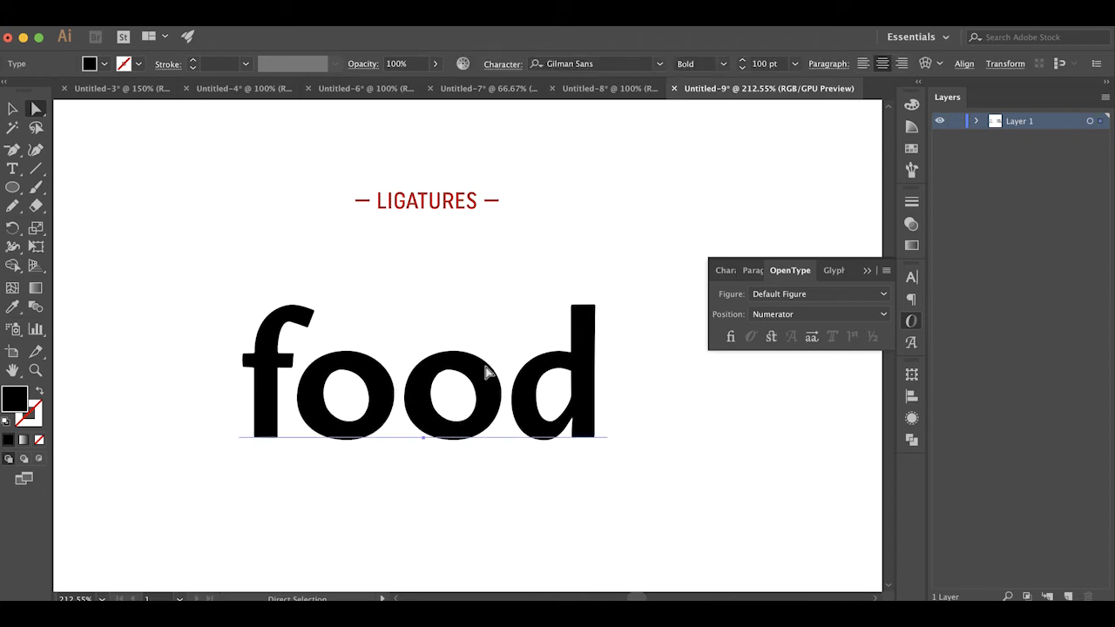
{"action": "left_click", "coordinate": [911, 277]}
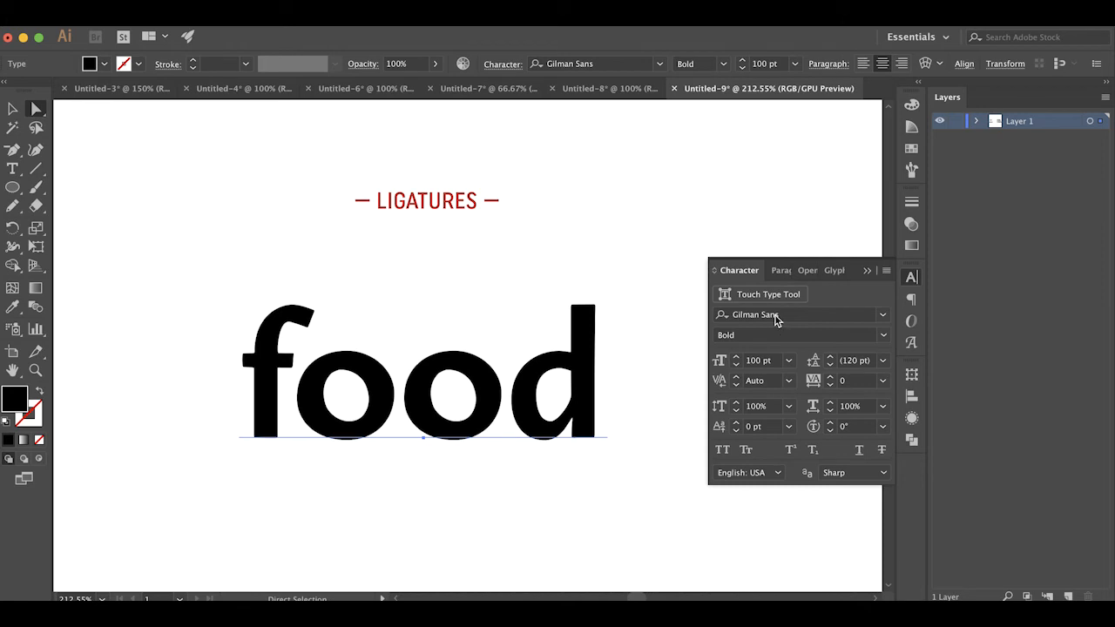
Display the OpenType settings and replace the middle of the word food with a, correcting the whole word to fight
{"action": "left_click", "coordinate": [914, 323]}
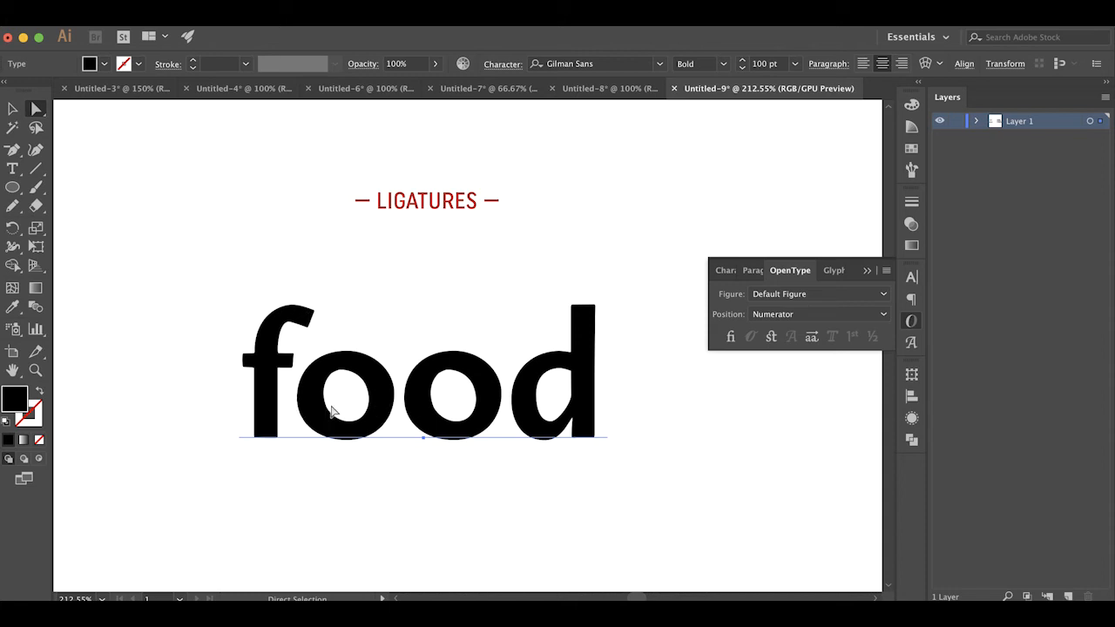
{"action": "key", "text": "t"}
{"action": "left_click_drag", "start_coordinate": [303, 393], "coordinate": [487, 378]}
{"action": "type", "text": "a"}
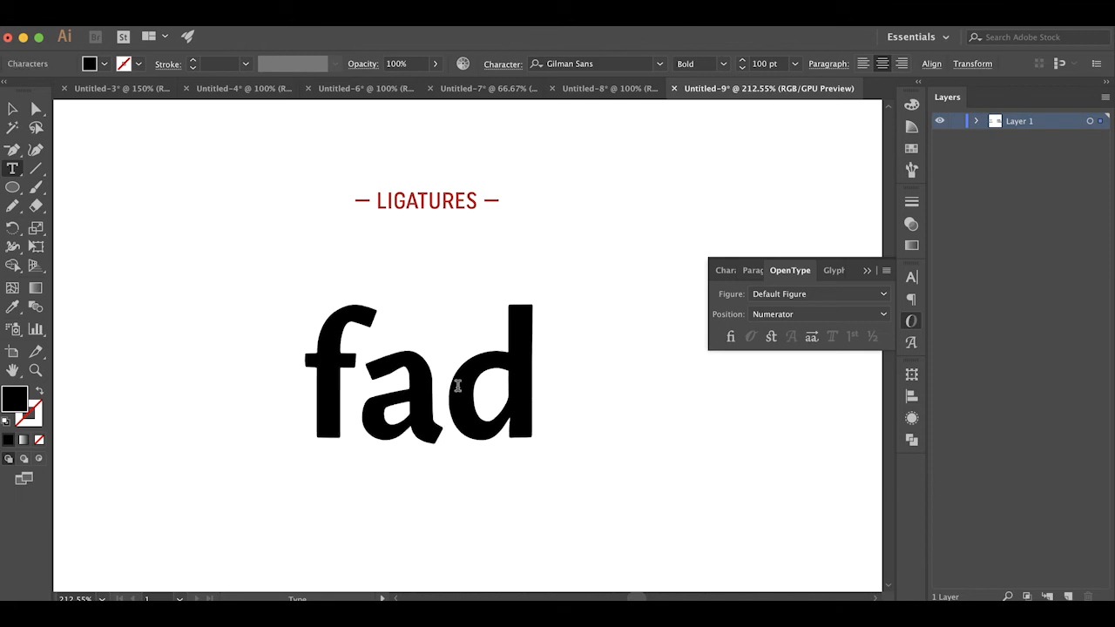
{"action": "key", "text": "BackSpace"}
{"action": "key", "text": "Delete"}
{"action": "type", "text": "ight"}
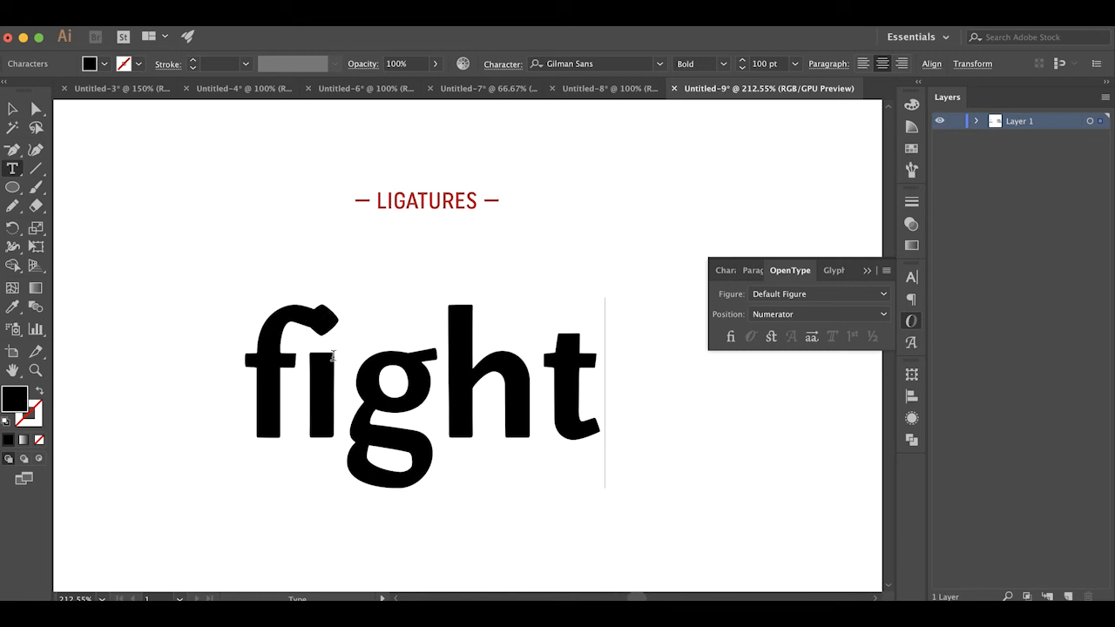
Enable Standard Ligatures on the word fight, inspect the joined letters, and deselect it
{"action": "left_click", "coordinate": [35, 108]}
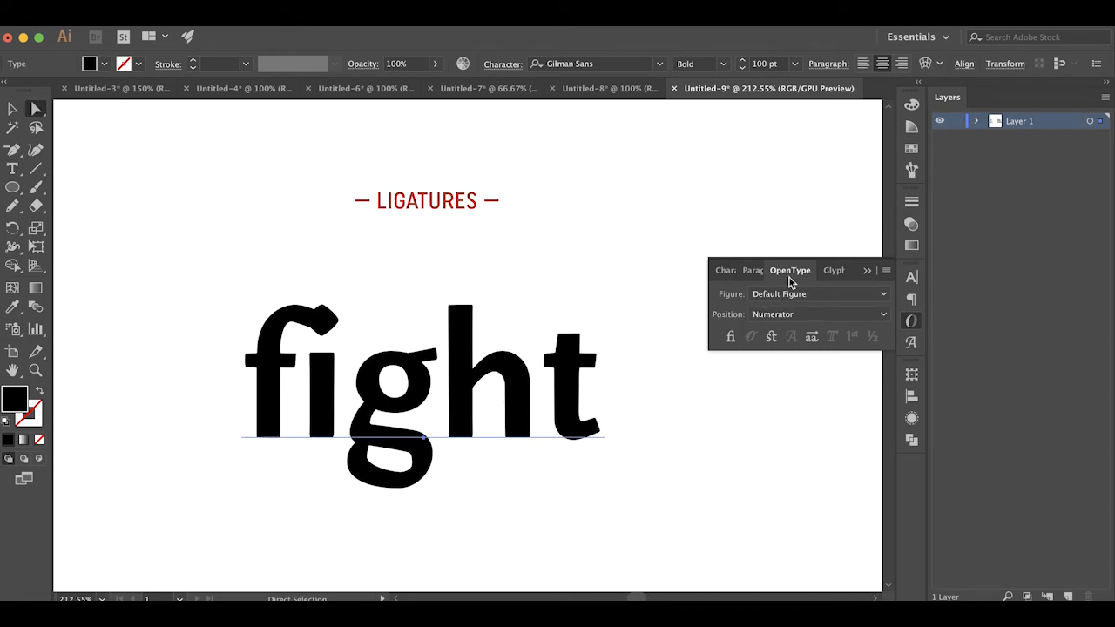
{"action": "left_click", "coordinate": [731, 337]}
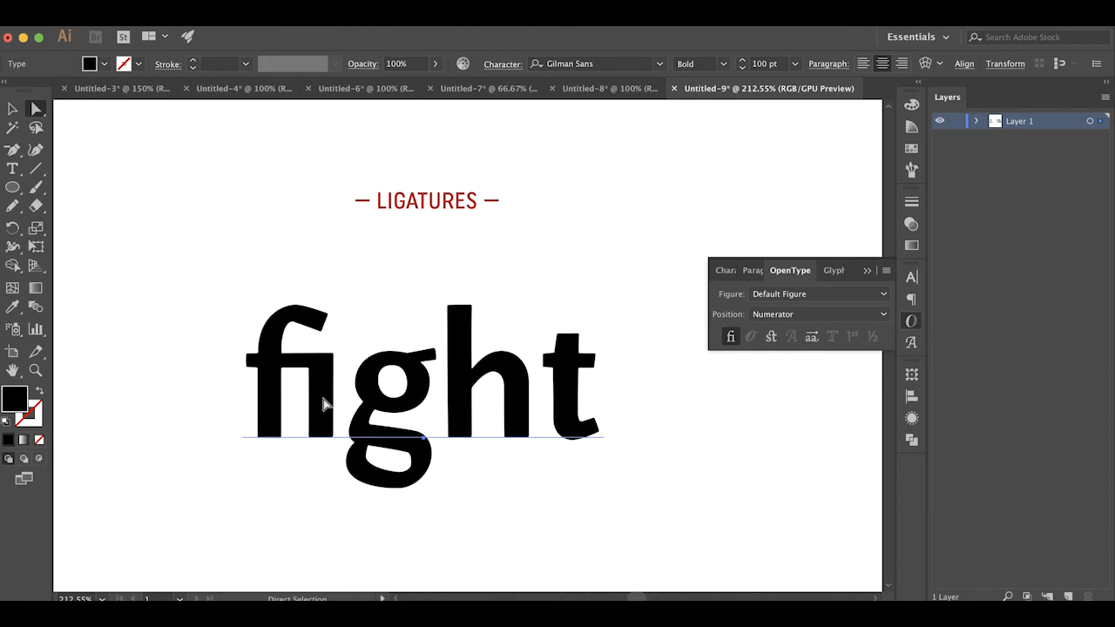
{"action": "left_click", "coordinate": [183, 390]}
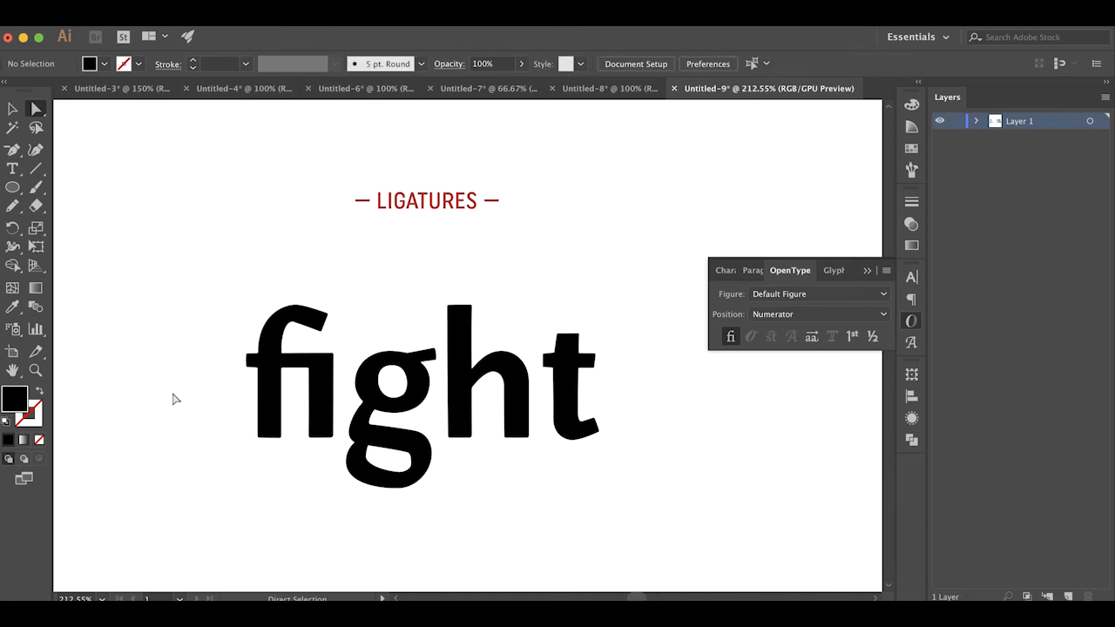
{"action": "left_click", "coordinate": [371, 418]}
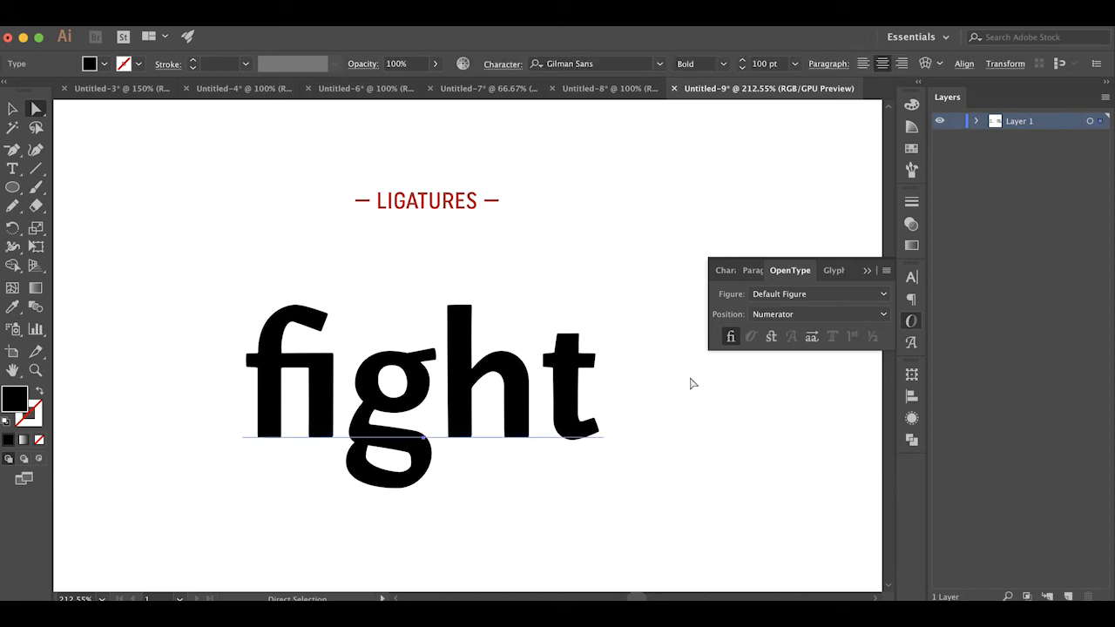
{"action": "left_click", "coordinate": [694, 406]}
Select the word Portland below fight, check its typeface, return to the OpenType settings, and deselect it
{"action": "scroll", "coordinate": [694, 406], "scroll_direction": "down", "scroll_amount": 10}
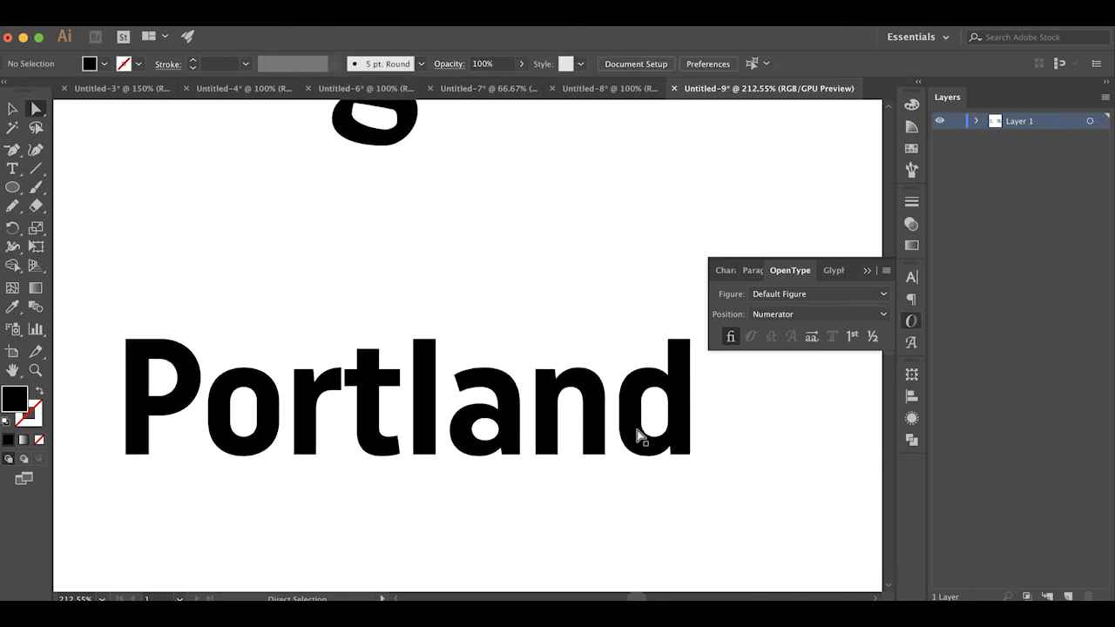
{"action": "left_click", "coordinate": [642, 435]}
{"action": "left_click", "coordinate": [911, 277]}
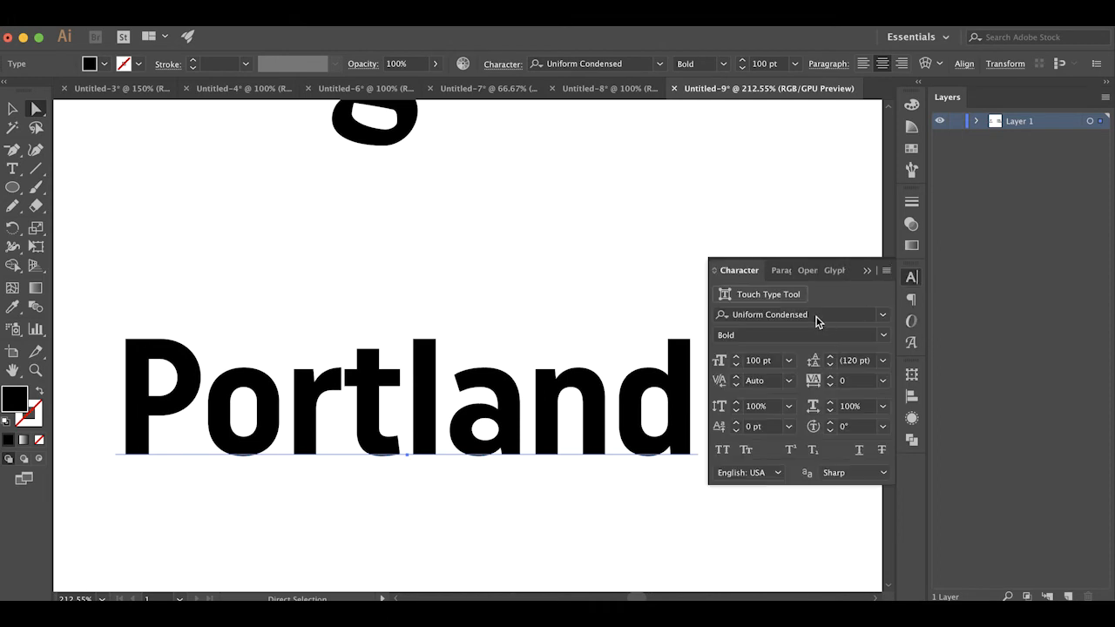
{"action": "left_click", "coordinate": [919, 319]}
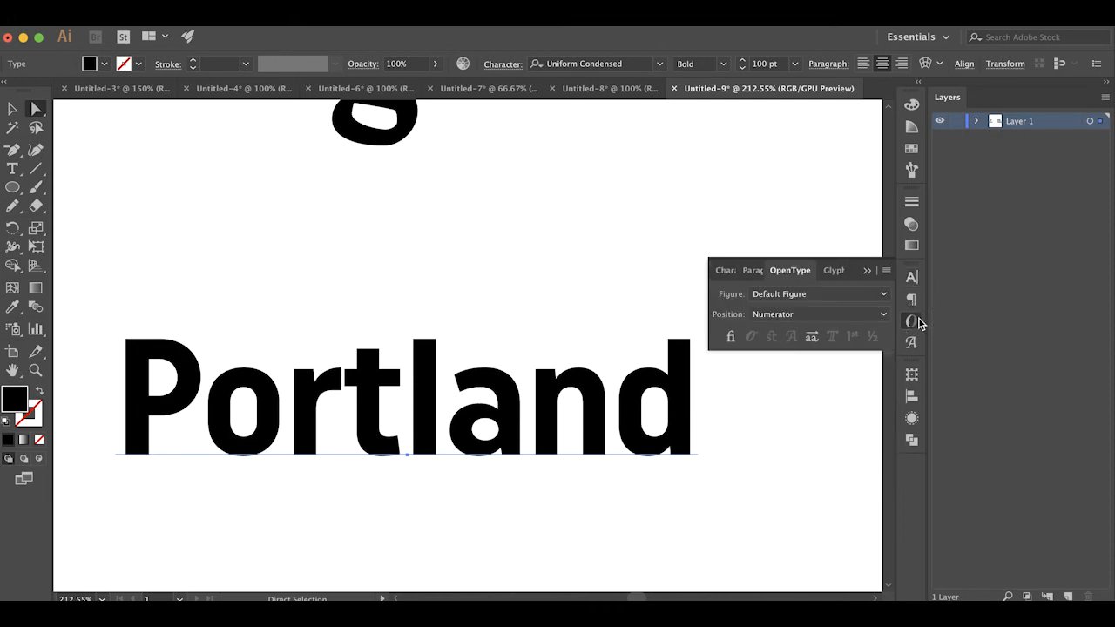
{"action": "left_click", "coordinate": [828, 431]}
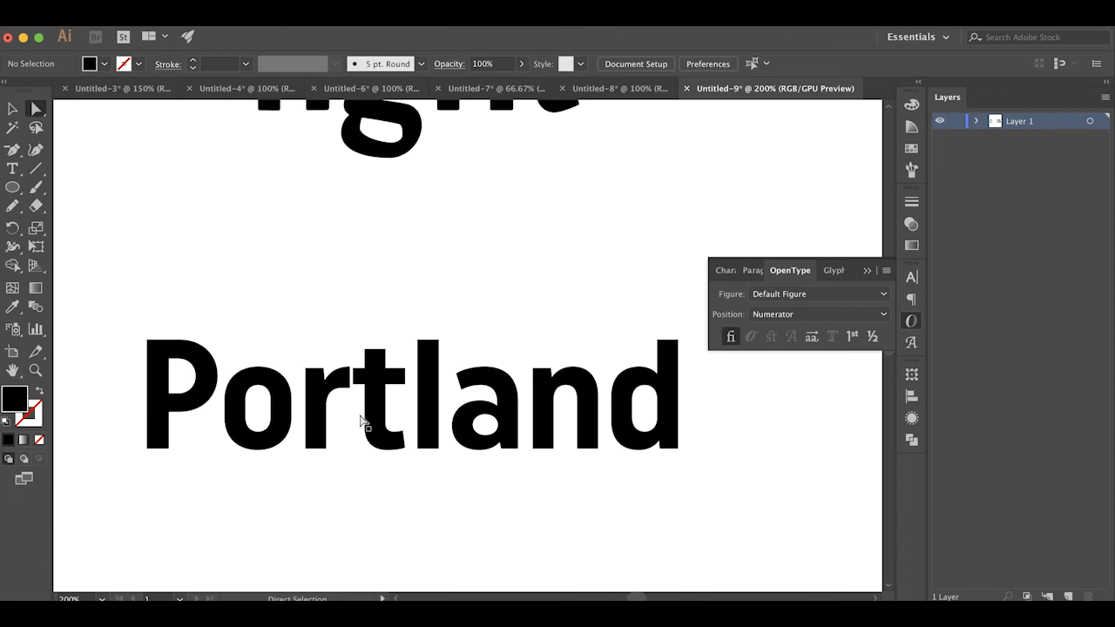
Apply Standard Ligatures to Portland, compare it by undoing and redoing the change, and deselect it with ligatures enabled
{"action": "key", "text": "super+minus"}
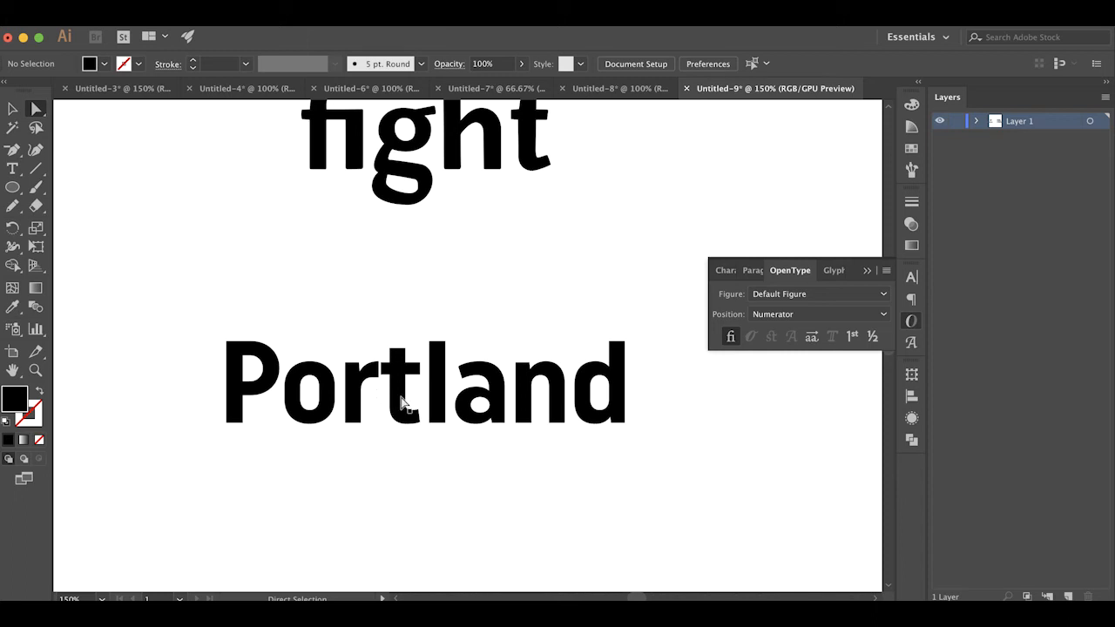
{"action": "left_click", "coordinate": [402, 402]}
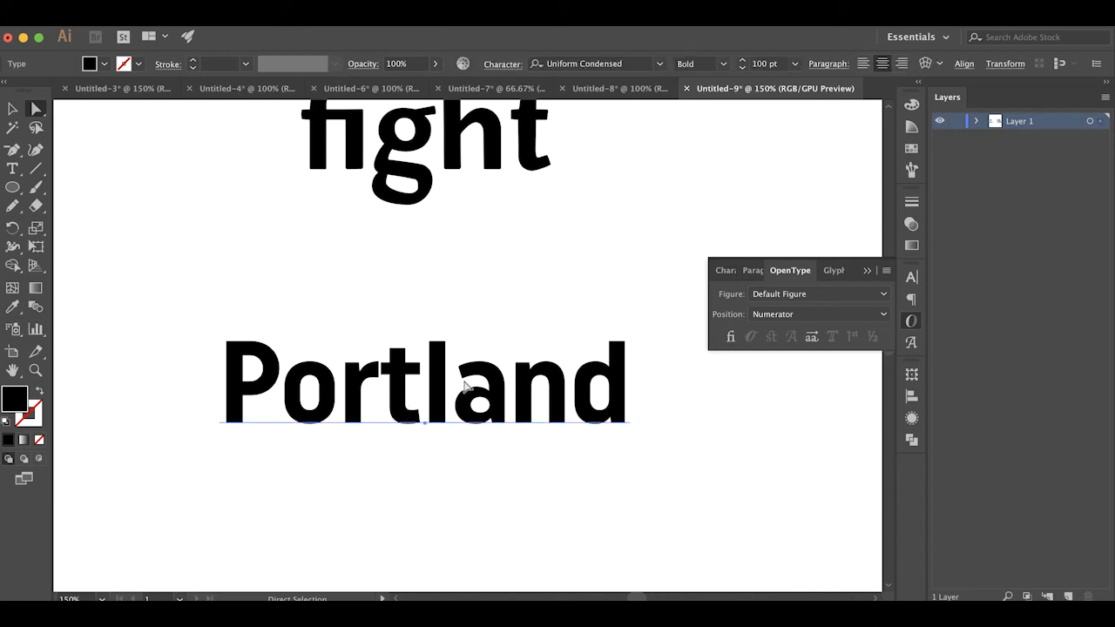
{"action": "left_click", "coordinate": [731, 337]}
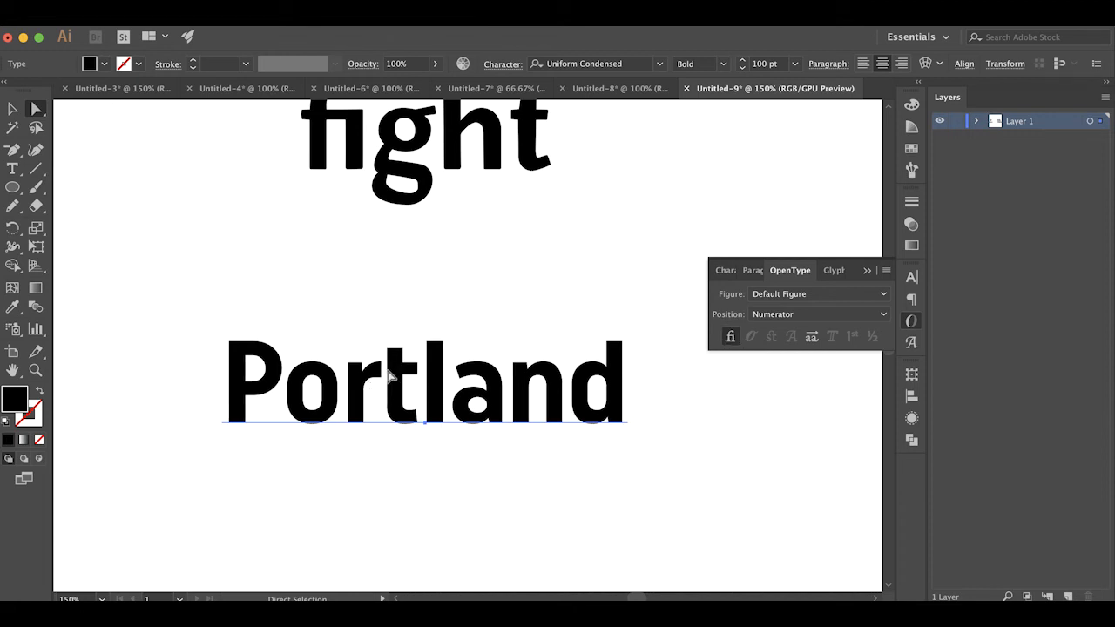
{"action": "key", "text": "super+z"}
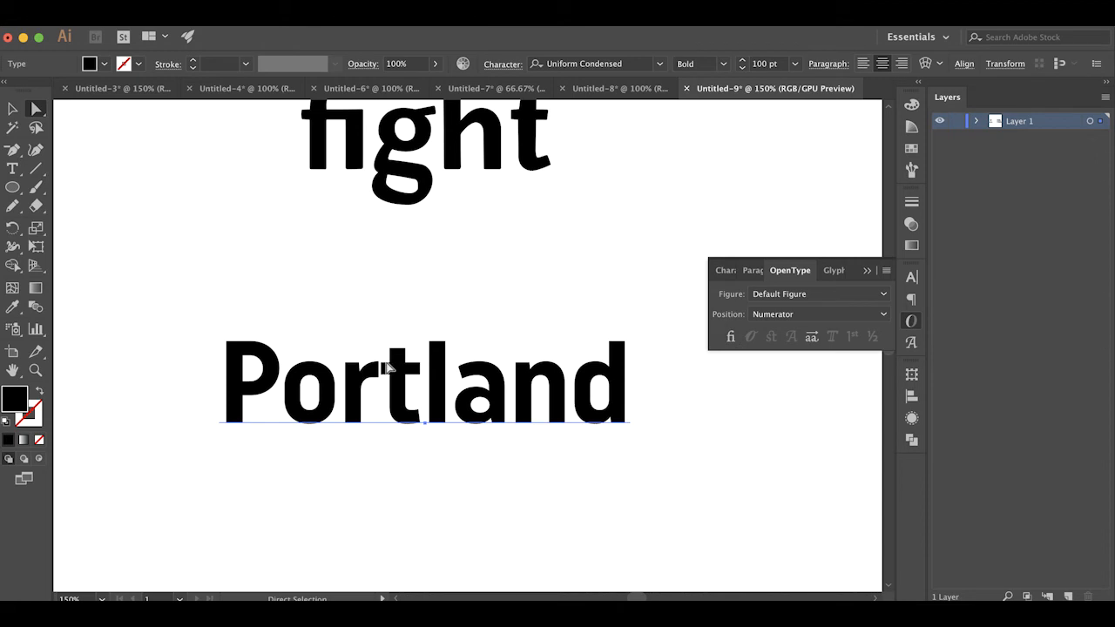
{"action": "key", "text": "super+shift+z"}
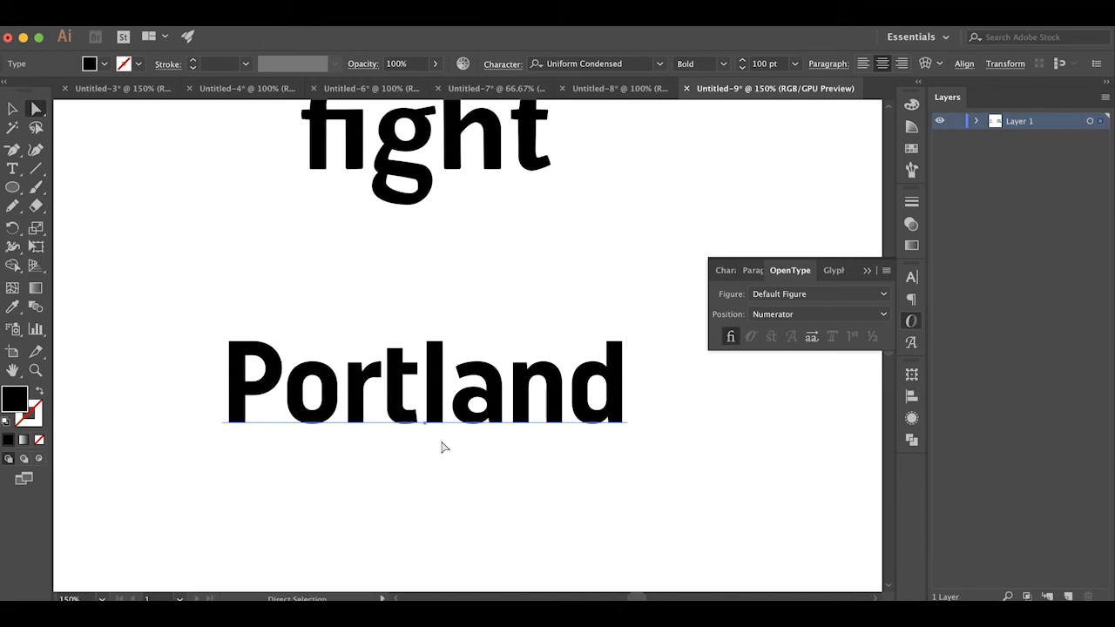
{"action": "left_click", "coordinate": [529, 532]}
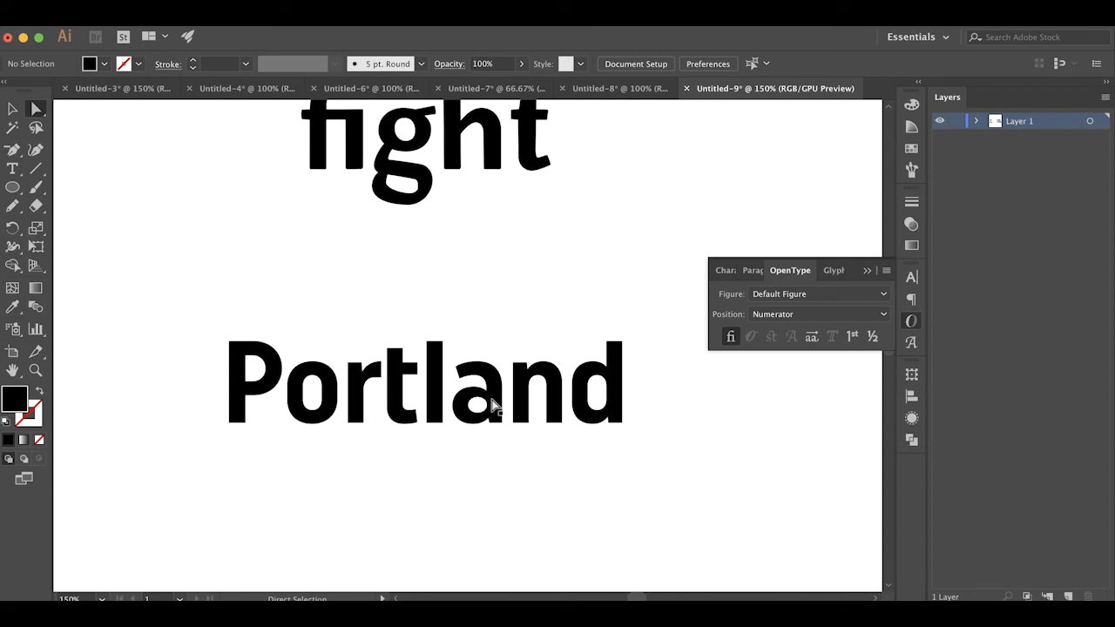
View the ONE, TWO, THREE checklist at 100%, select all the text to examine the checkboxes, and deselect it
{"action": "scroll", "coordinate": [493, 405], "scroll_direction": "right", "scroll_amount": 10}
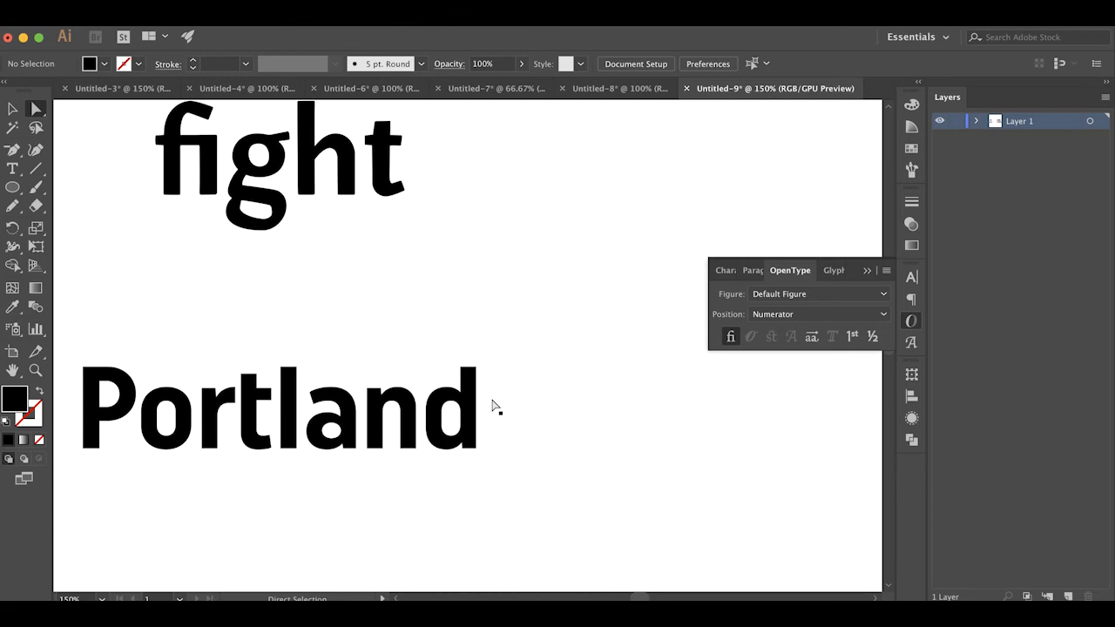
{"action": "scroll", "coordinate": [493, 405], "scroll_direction": "right", "scroll_amount": 15}
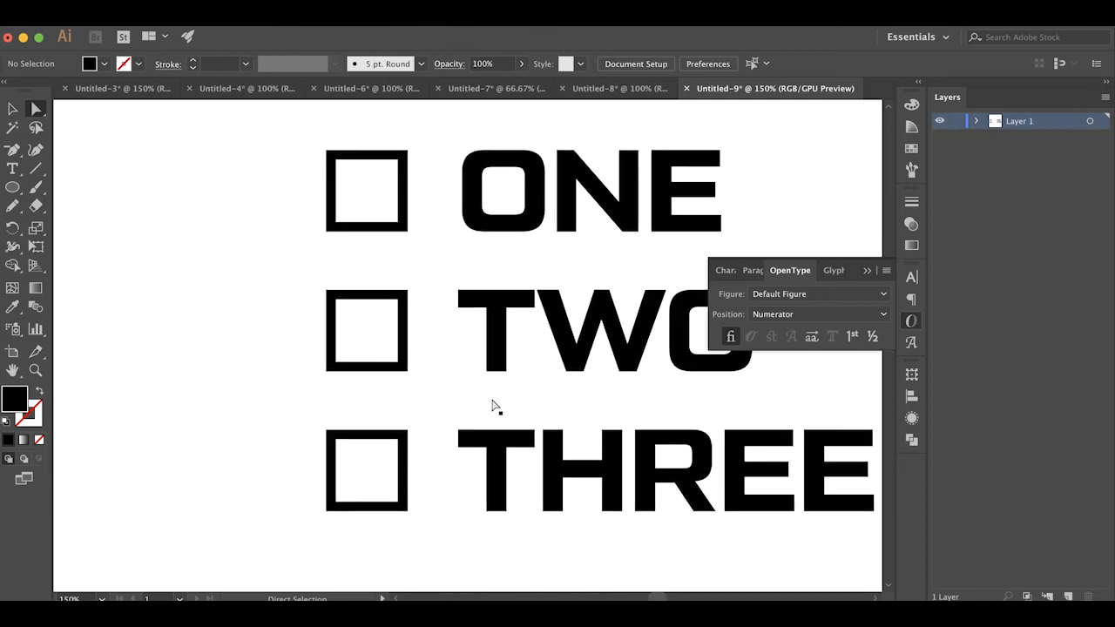
{"action": "scroll", "coordinate": [493, 406], "scroll_direction": "right", "scroll_amount": 4}
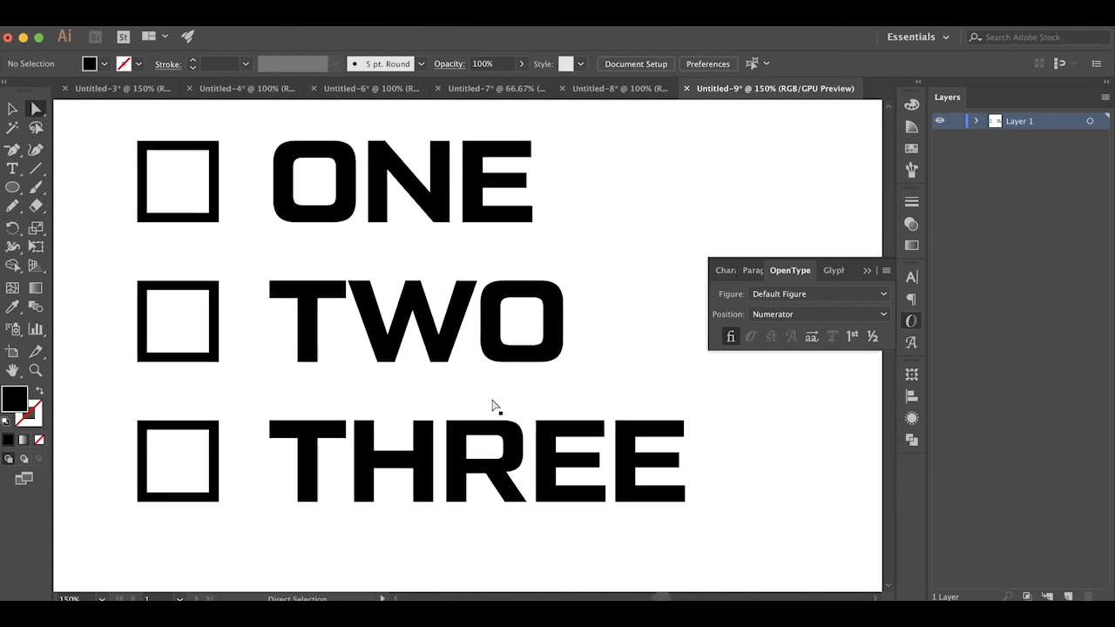
{"action": "key", "text": "super+minus"}
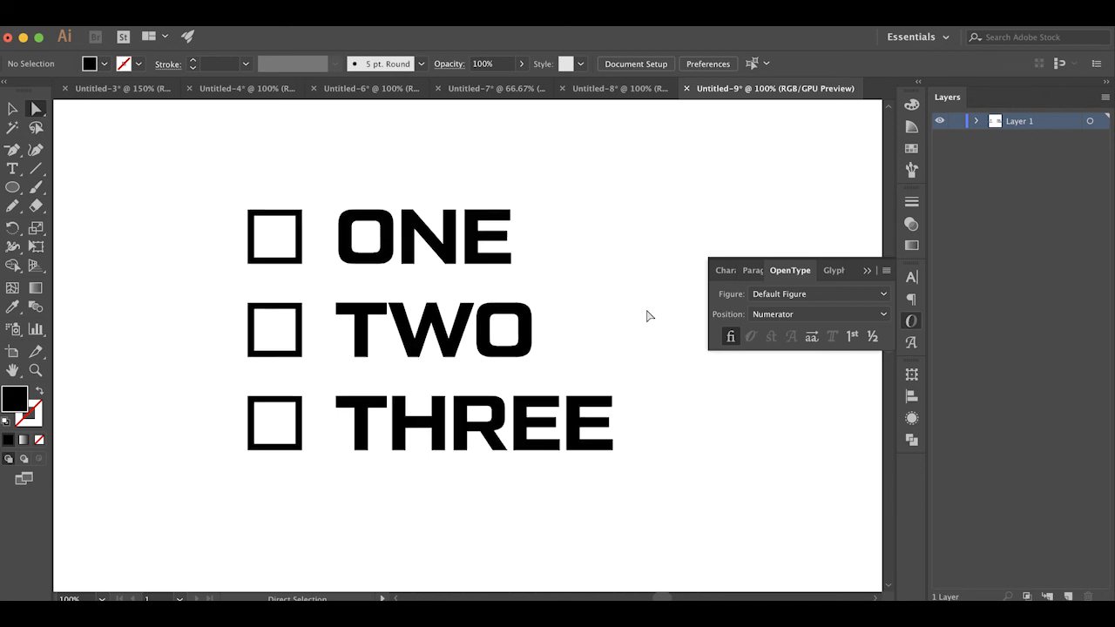
{"action": "key", "text": "super+a"}
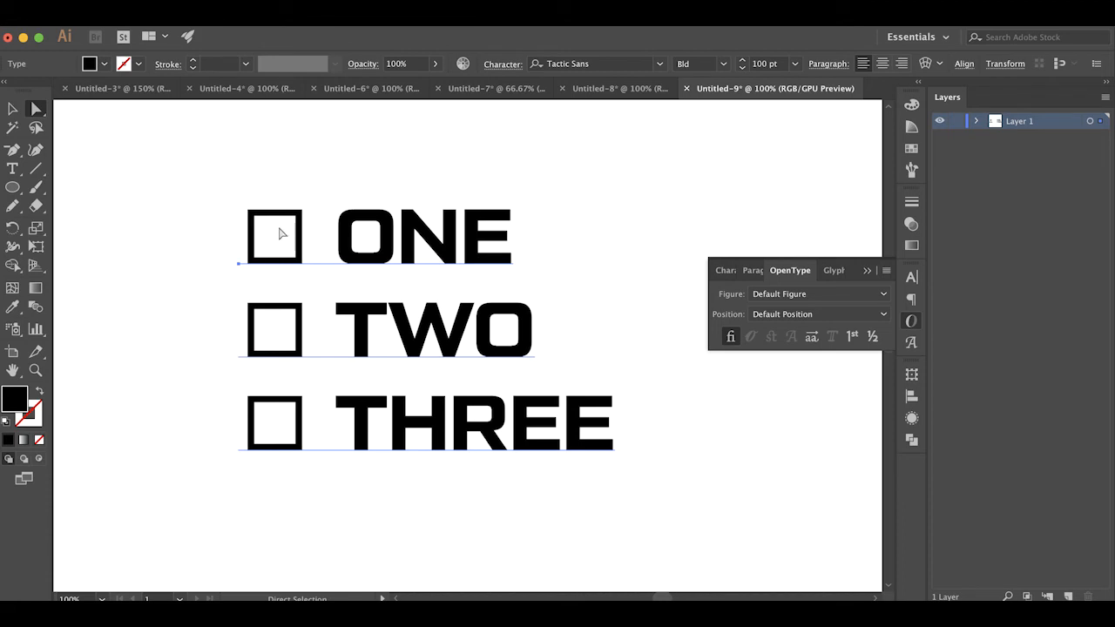
{"action": "left_click", "coordinate": [619, 233]}
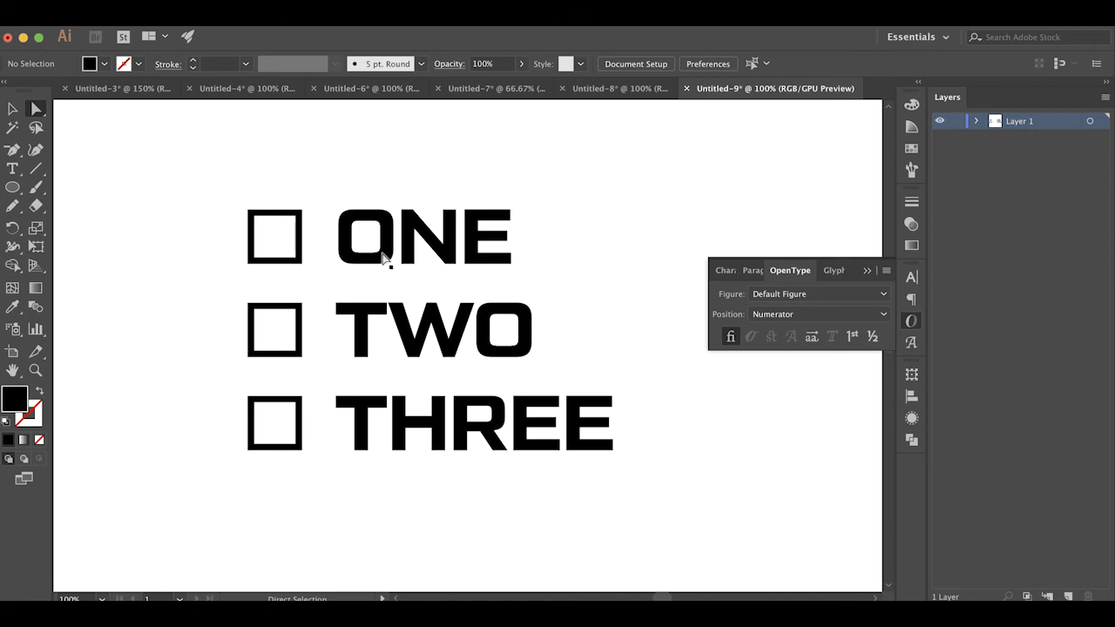
Select the checklist, check its typeface, and toggle Standard Ligatures off and back on to compare the bracket characters with the checkboxes
{"action": "key", "text": "super+a"}
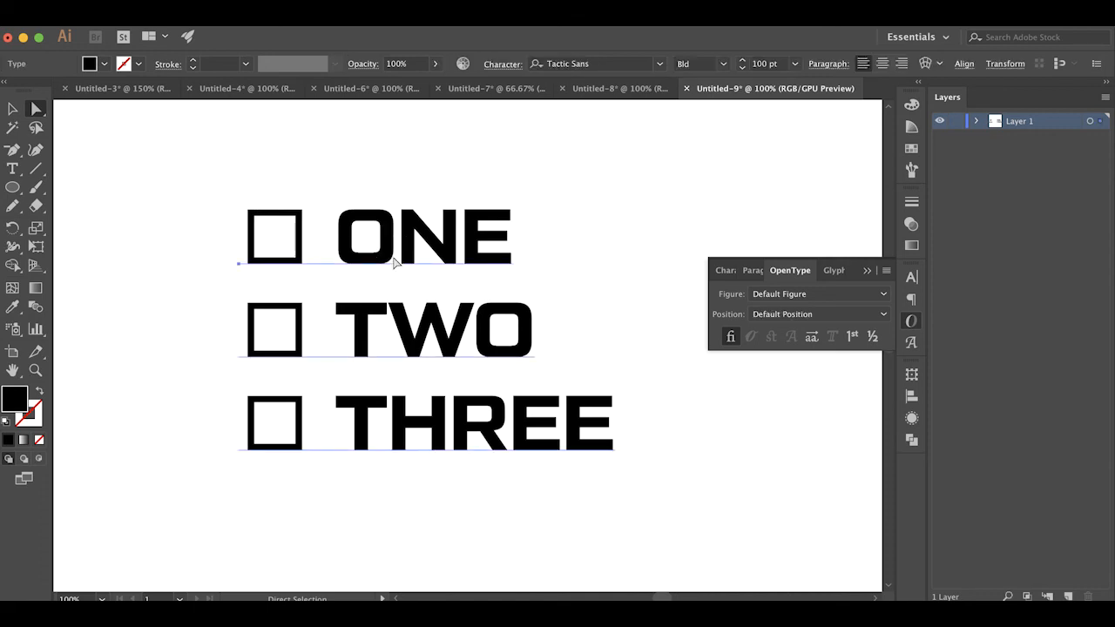
{"action": "left_click", "coordinate": [911, 277]}
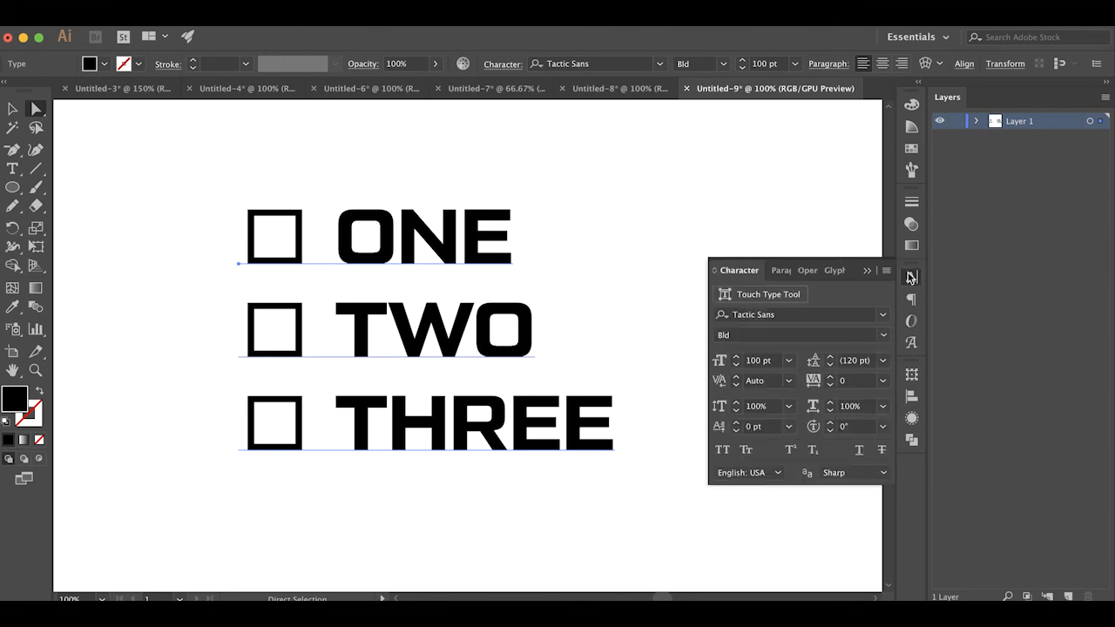
{"action": "left_click", "coordinate": [912, 322]}
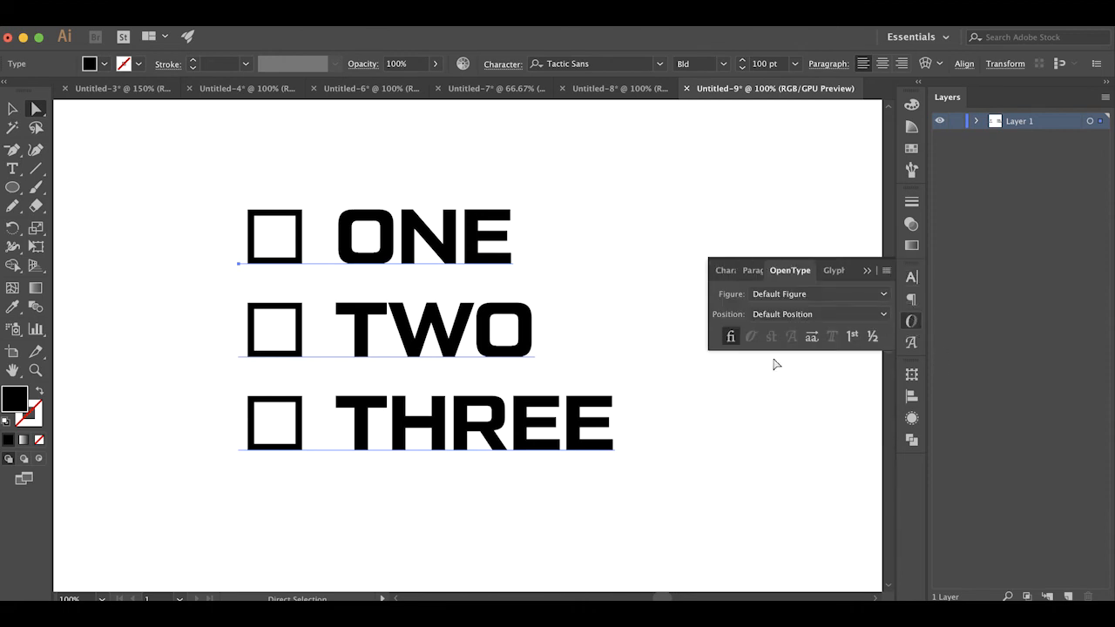
{"action": "left_click", "coordinate": [731, 338]}
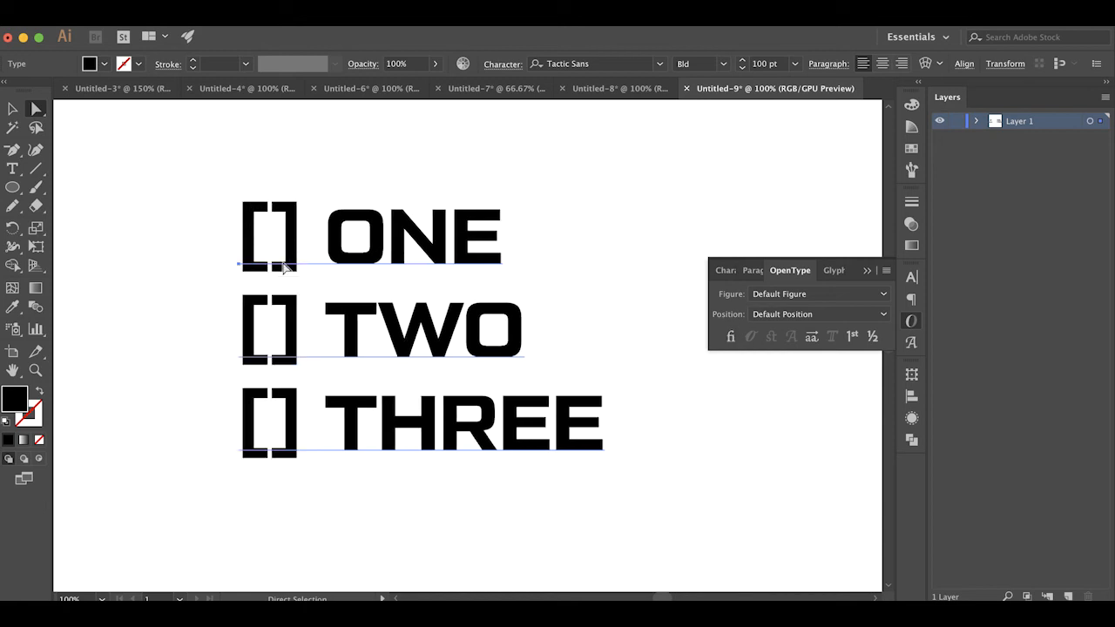
{"action": "left_click", "coordinate": [730, 336]}
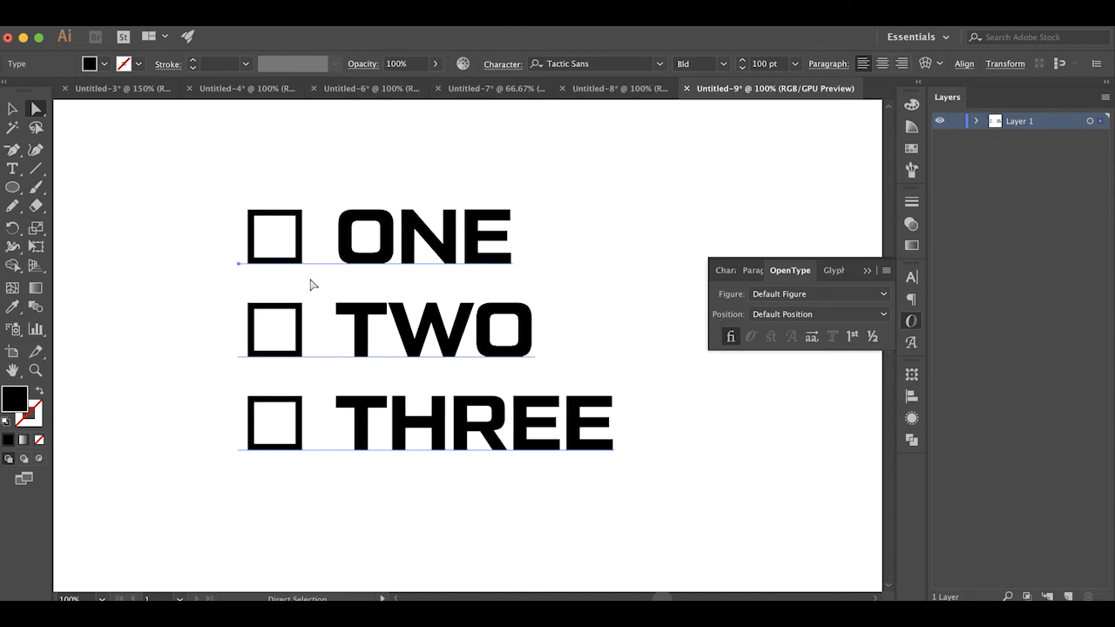
Replace the checkbox before ONE with a freshly entered pair of square brackets, []
{"action": "key", "text": "t"}
{"action": "left_click_drag", "start_coordinate": [300, 236], "coordinate": [202, 229]}
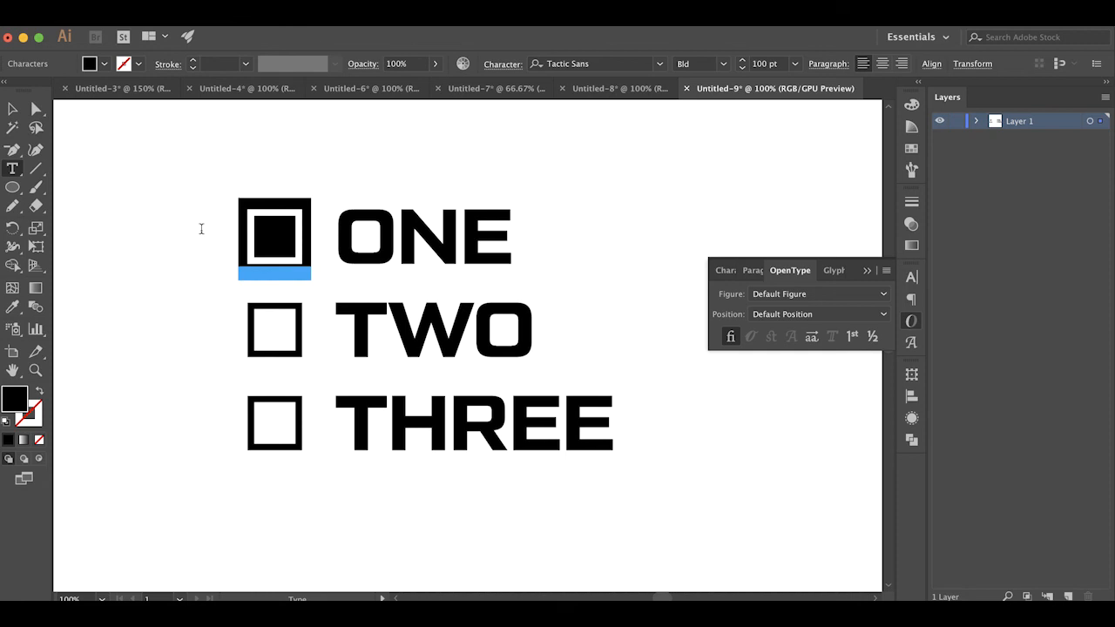
{"action": "type", "text": "[]"}
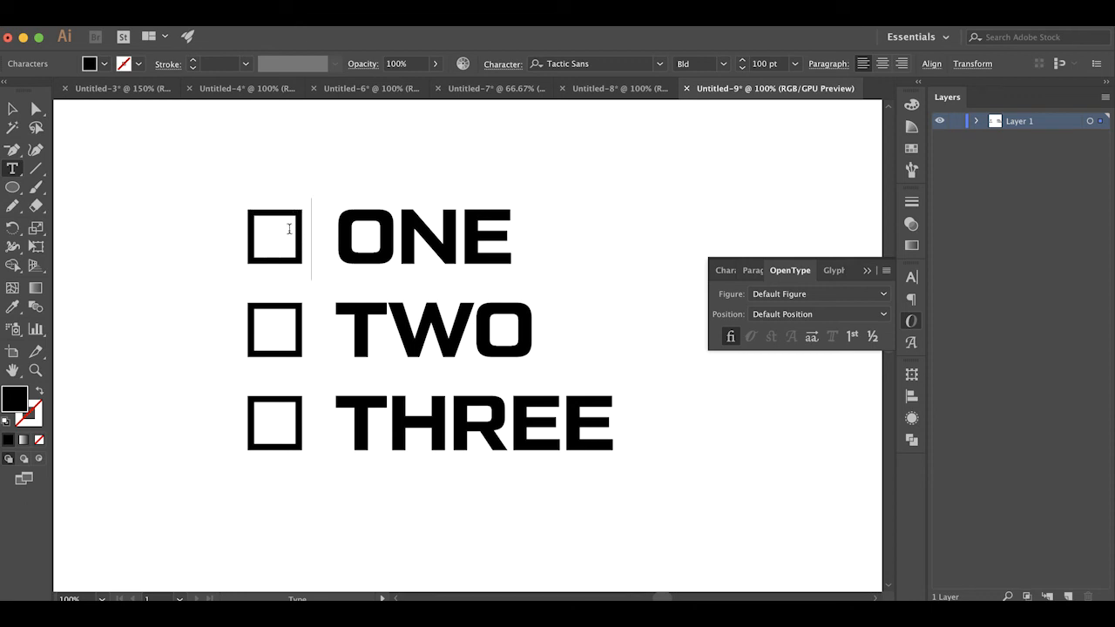
Change the empty checkbox before ONE to a solid box using the characters [+], re-entering the +] once to repeat the substitution
{"action": "key", "text": "BackSpace"}
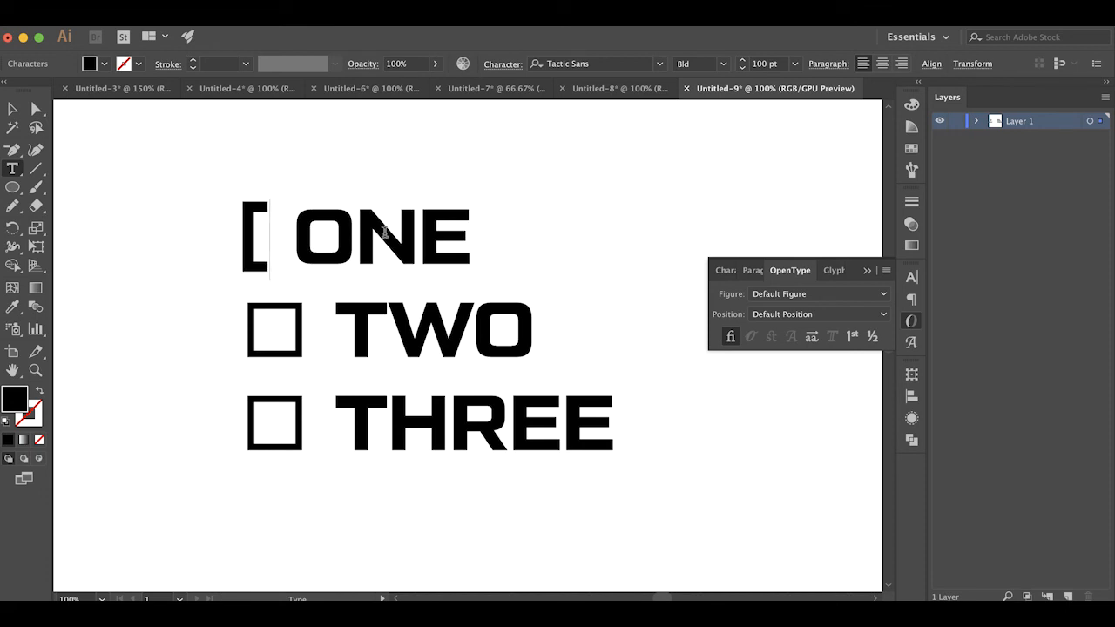
{"action": "type", "text": "+"}
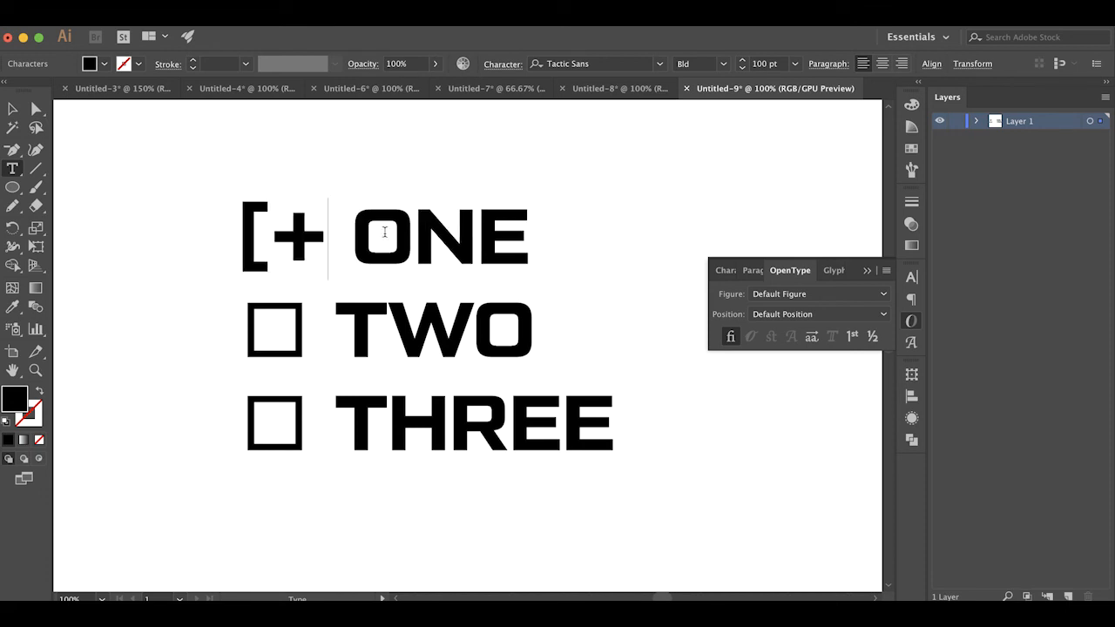
{"action": "type", "text": "]"}
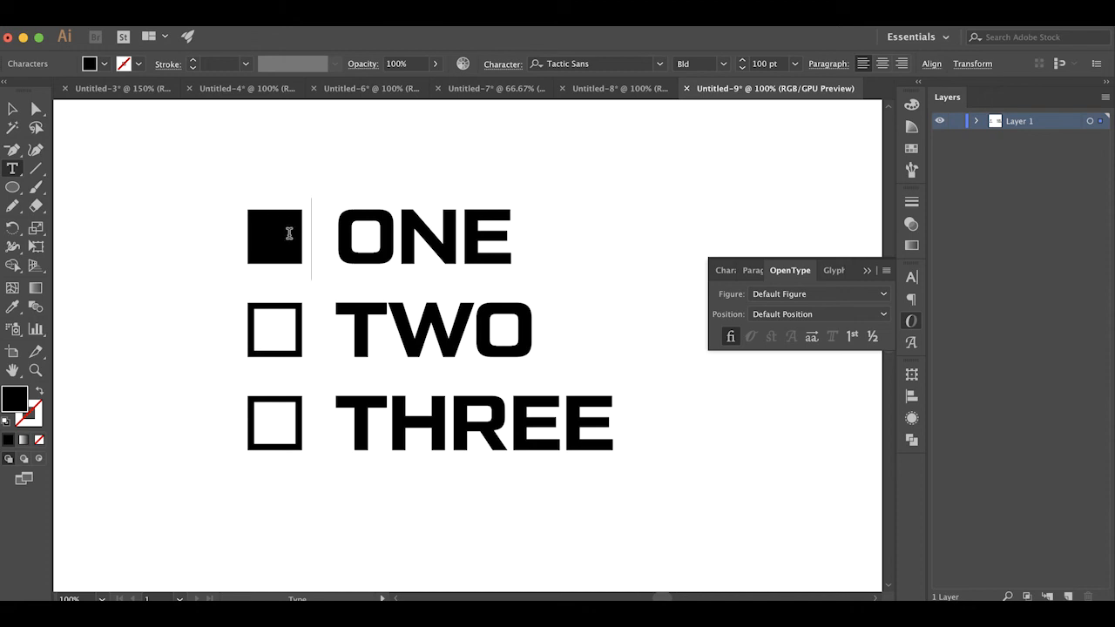
{"action": "key", "text": "BackSpace"}
{"action": "key", "text": "BackSpace"}
{"action": "type", "text": "+}"}
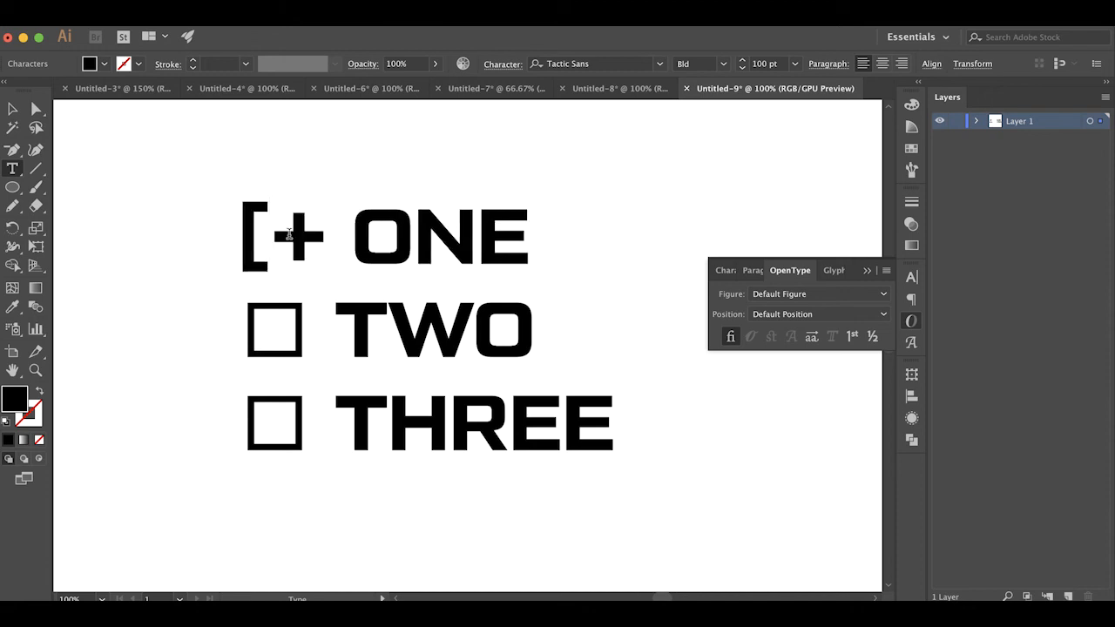
Replace the solid box before ONE with an empty circle entered as the round brackets ()
{"action": "key", "text": "BackSpace"}
{"action": "type", "text": "]"}
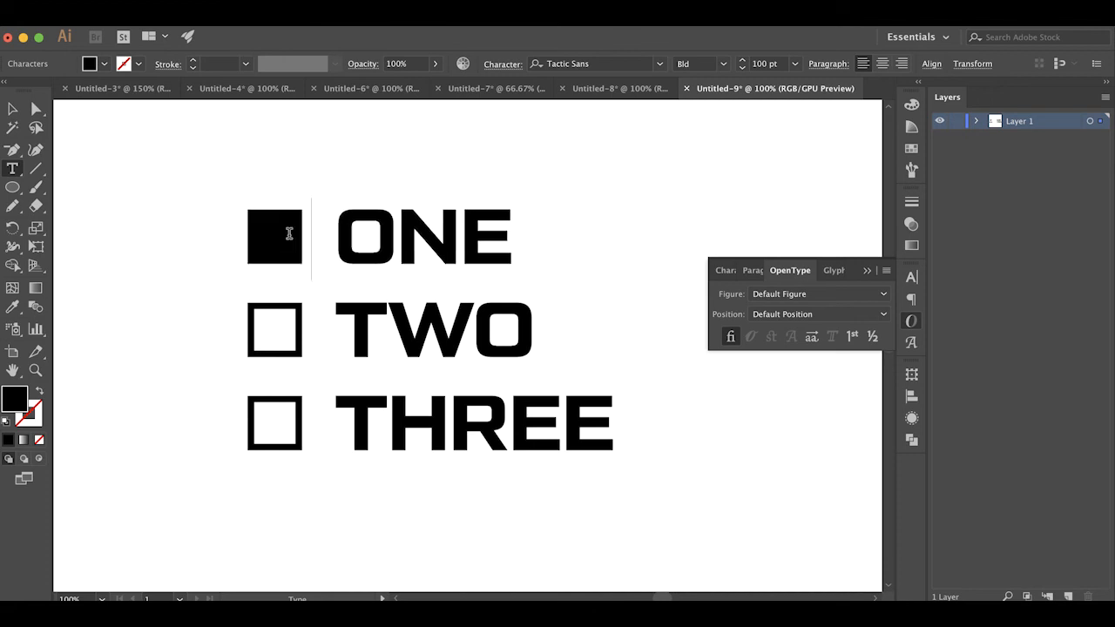
{"action": "key", "text": "BackSpace"}
{"action": "type", "text": "+"}
{"action": "key", "text": "BackSpace"}
{"action": "key", "text": "BackSpace"}
{"action": "key", "text": "BackSpace"}
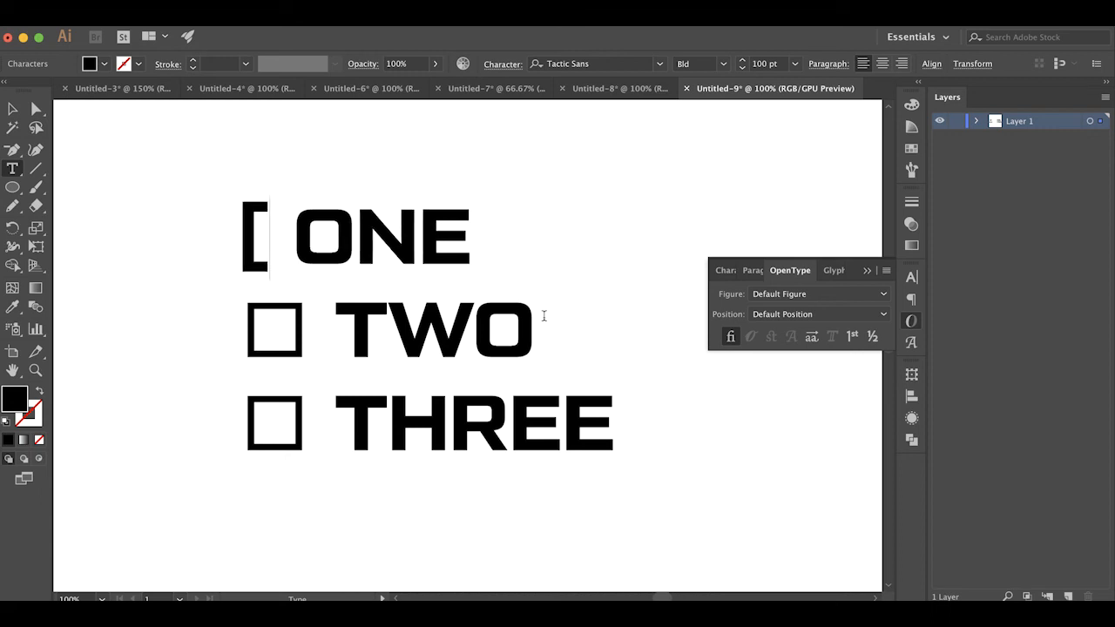
{"action": "type", "text": "["}
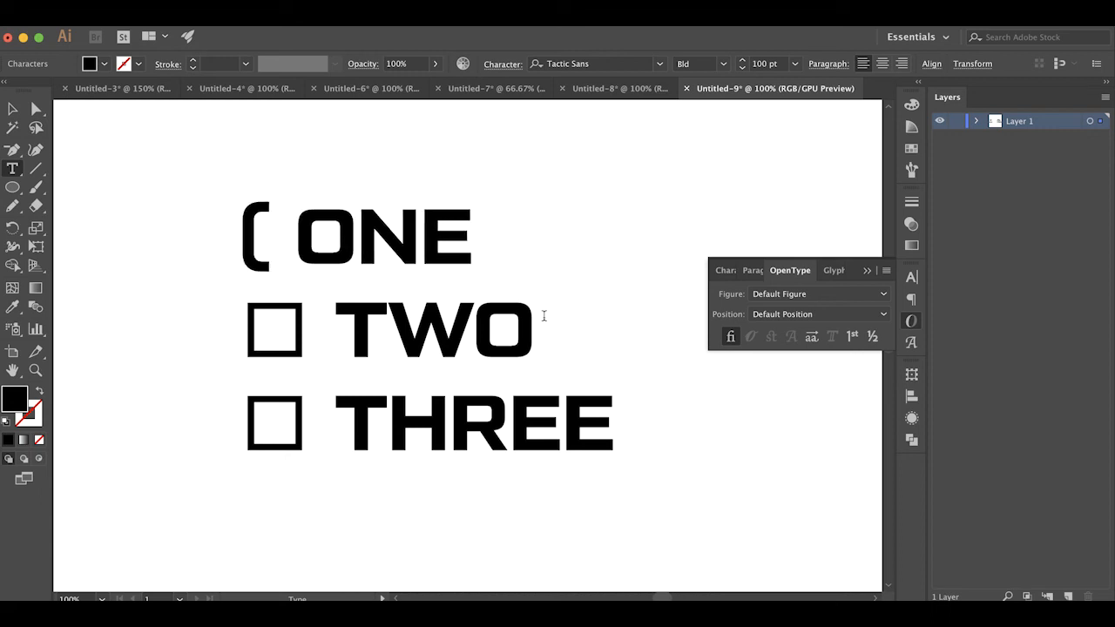
{"action": "type", "text": ")"}
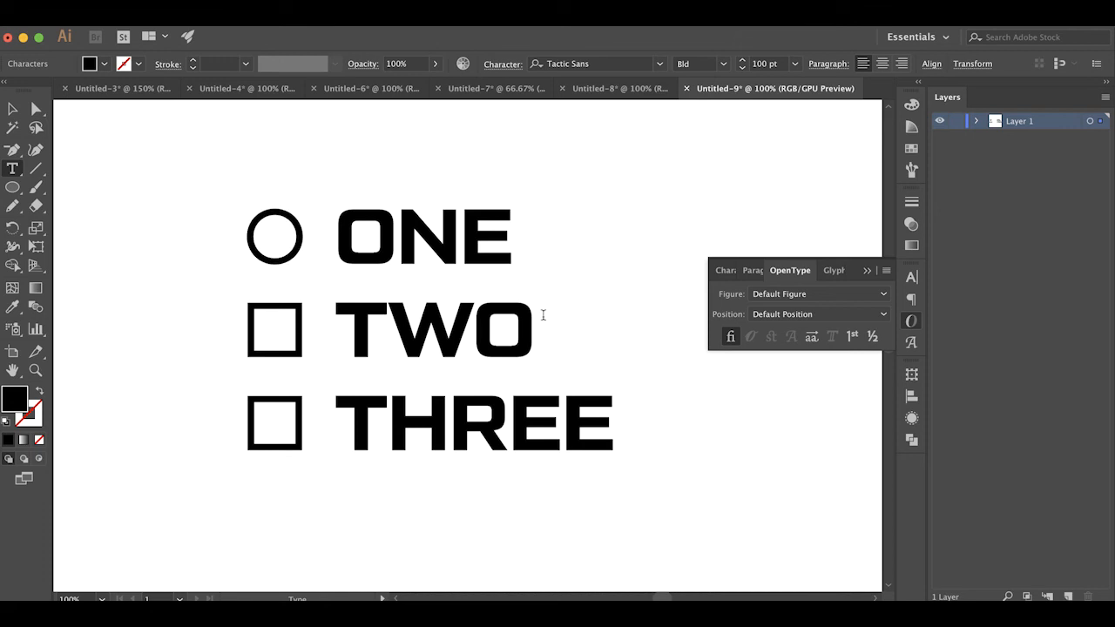
Change the empty circle before ONE to a solid circle using the characters (+)
{"action": "type", "text": ")"}
{"action": "key", "text": "BackSpace"}
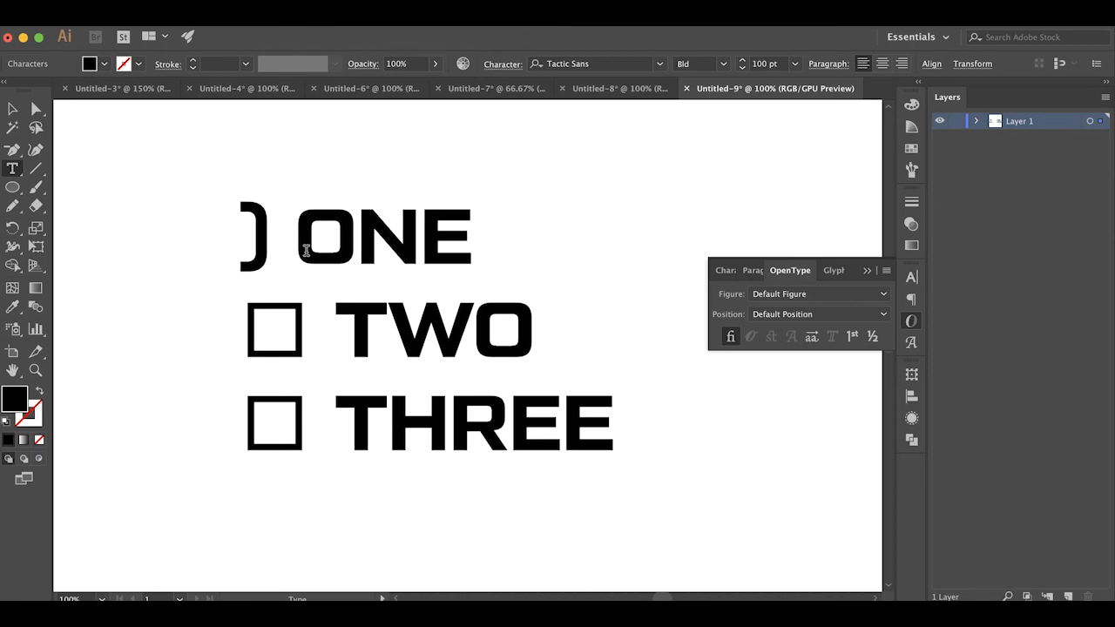
{"action": "type", "text": "("}
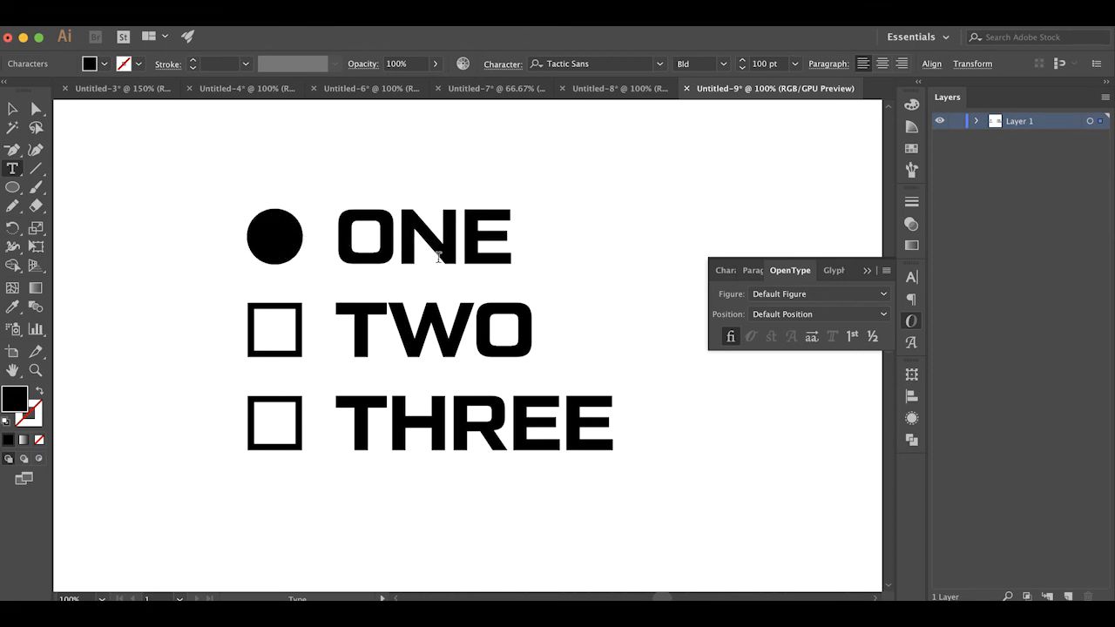
Replace the whole checklist with the word MILITARY followed by an outline star entered as {}
{"action": "key", "text": "super+a"}
{"action": "type", "text": "MILITARY"}
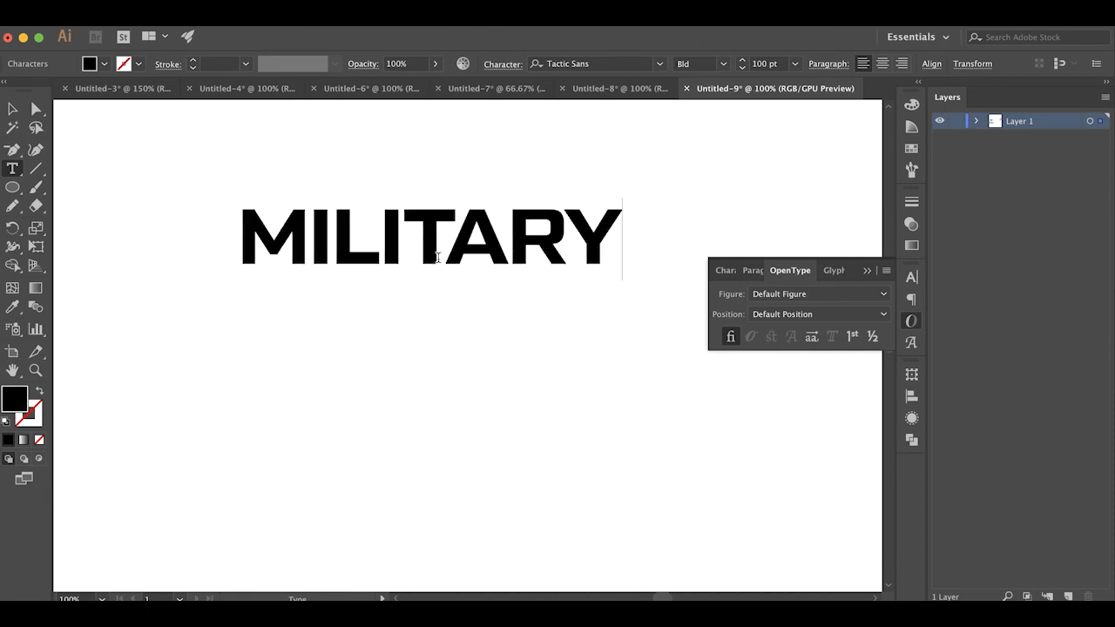
{"action": "scroll", "coordinate": [438, 258], "scroll_direction": "right", "scroll_amount": 3}
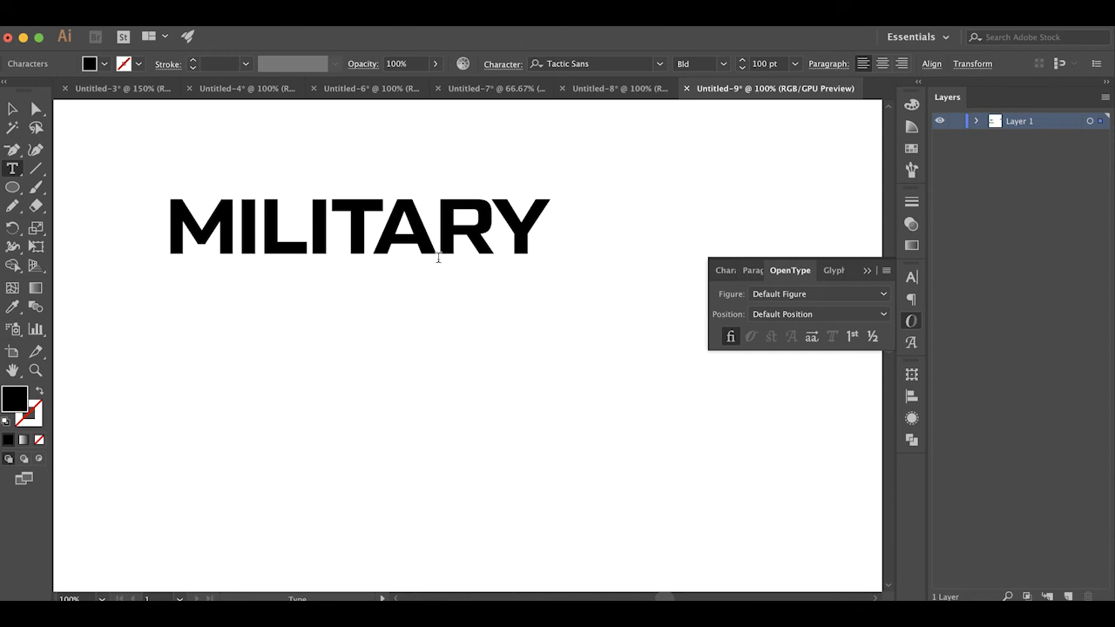
{"action": "type", "text": "{}"}
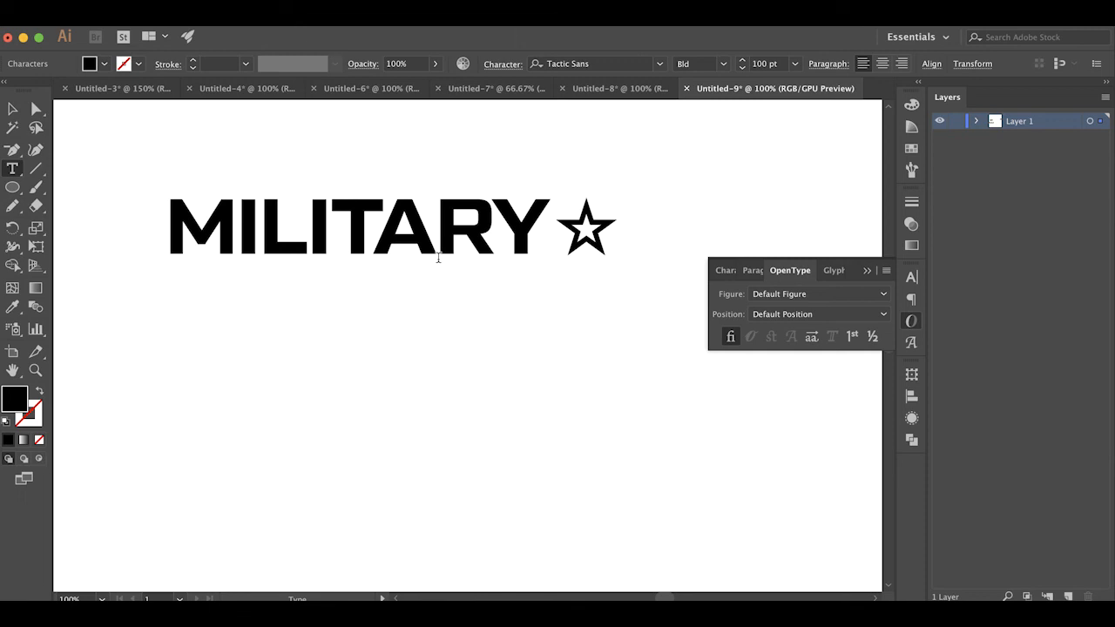
Replace the outline star after MILITARY with three solid stars entered as {+}{+}{+}, and add three matching stars before the word
{"action": "key", "text": "BackSpace"}
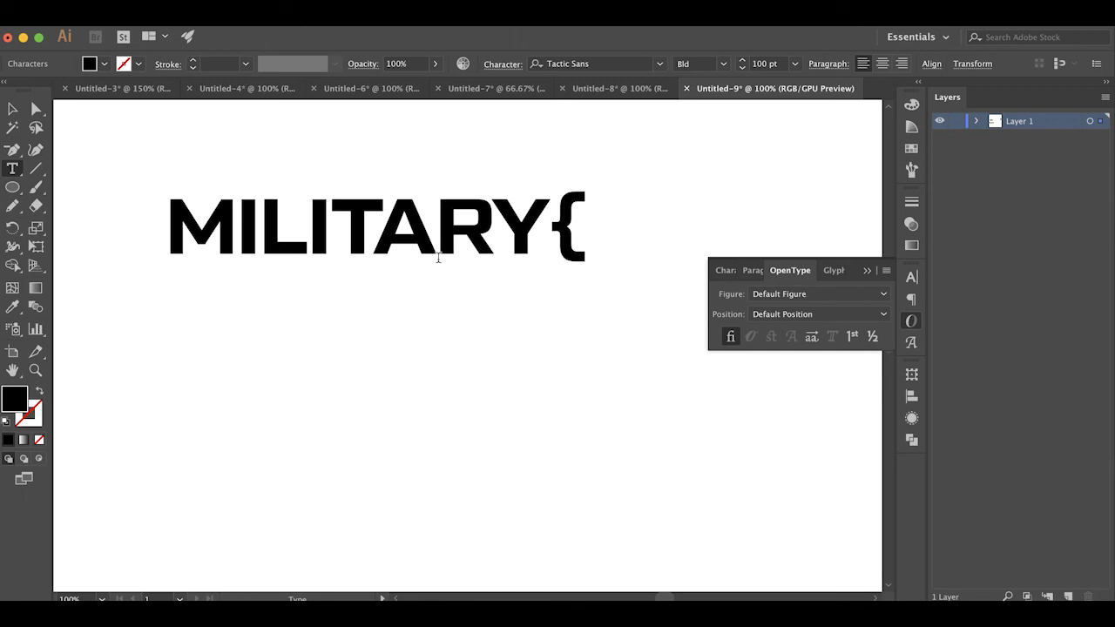
{"action": "type", "text": "+"}
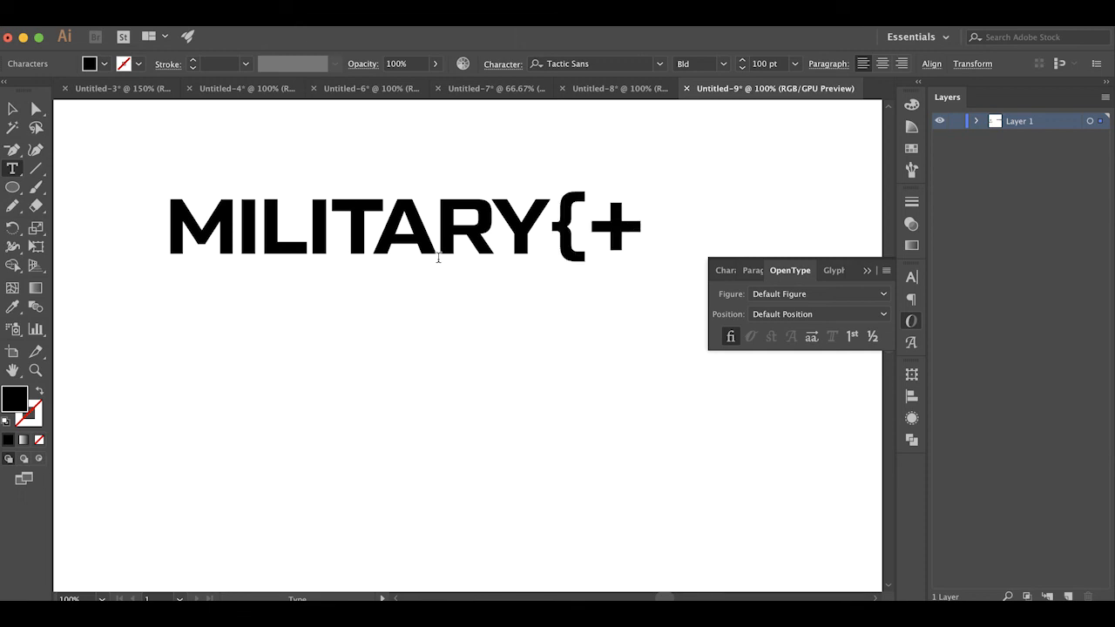
{"action": "type", "text": "}{+}{+}"}
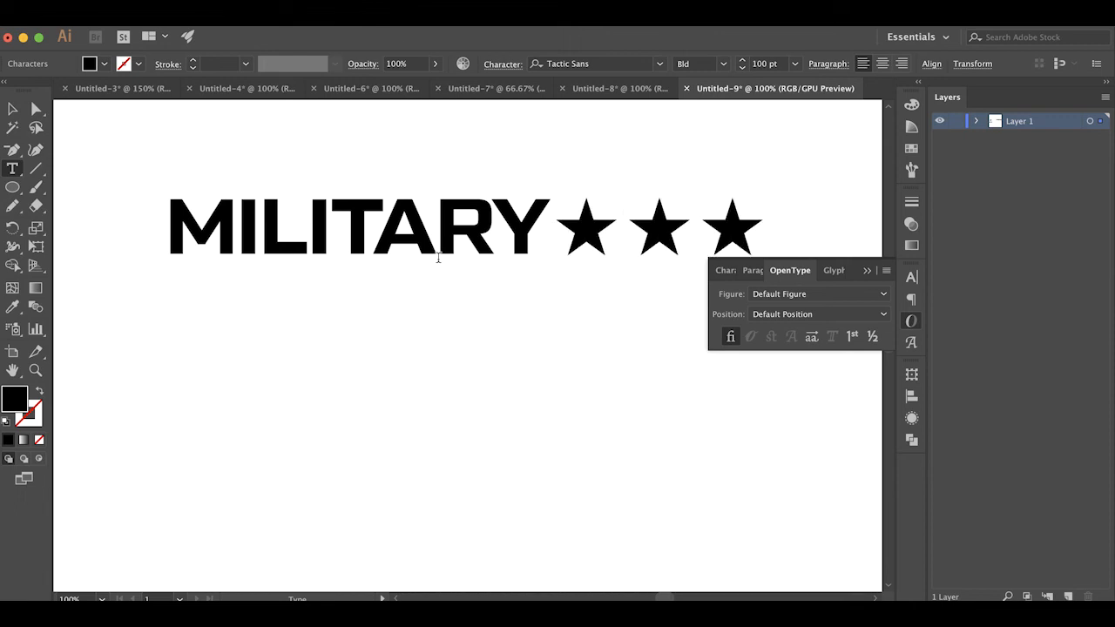
{"action": "key", "text": "super+Left"}
{"action": "type", "text": "{+}{+}{+}"}
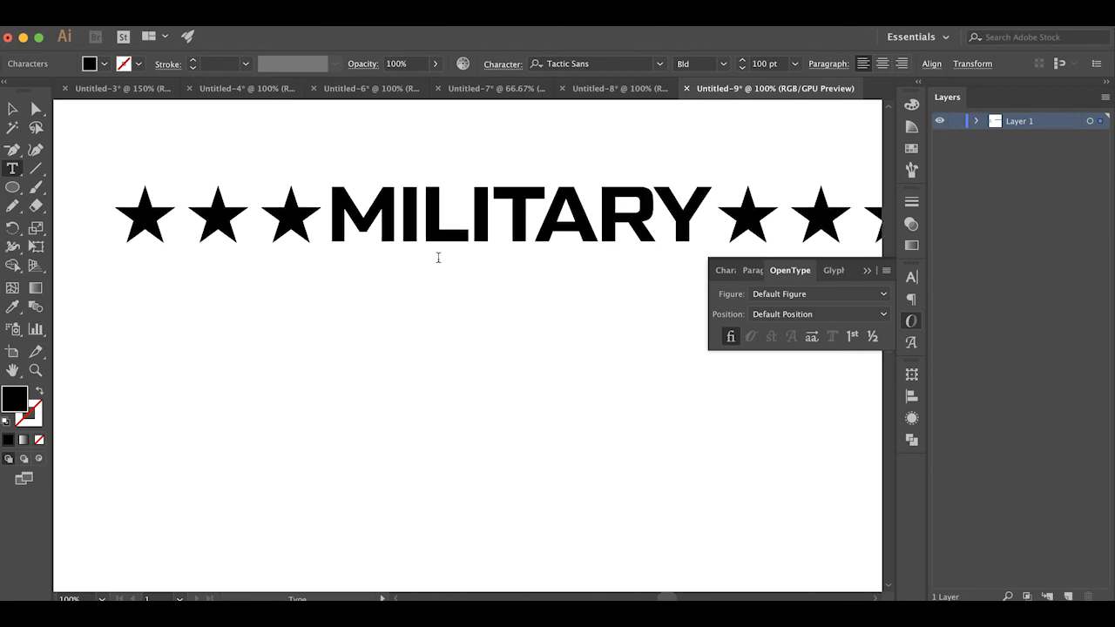
View the artwork at 66.67%, move the starred MILITARY line up and to the left on the canvas, and deselect it
{"action": "left_click", "coordinate": [36, 108]}
{"action": "left_click", "coordinate": [414, 370]}
{"action": "left_click_drag", "start_coordinate": [492, 350], "coordinate": [440, 326]}
{"action": "key", "text": "super+minus"}
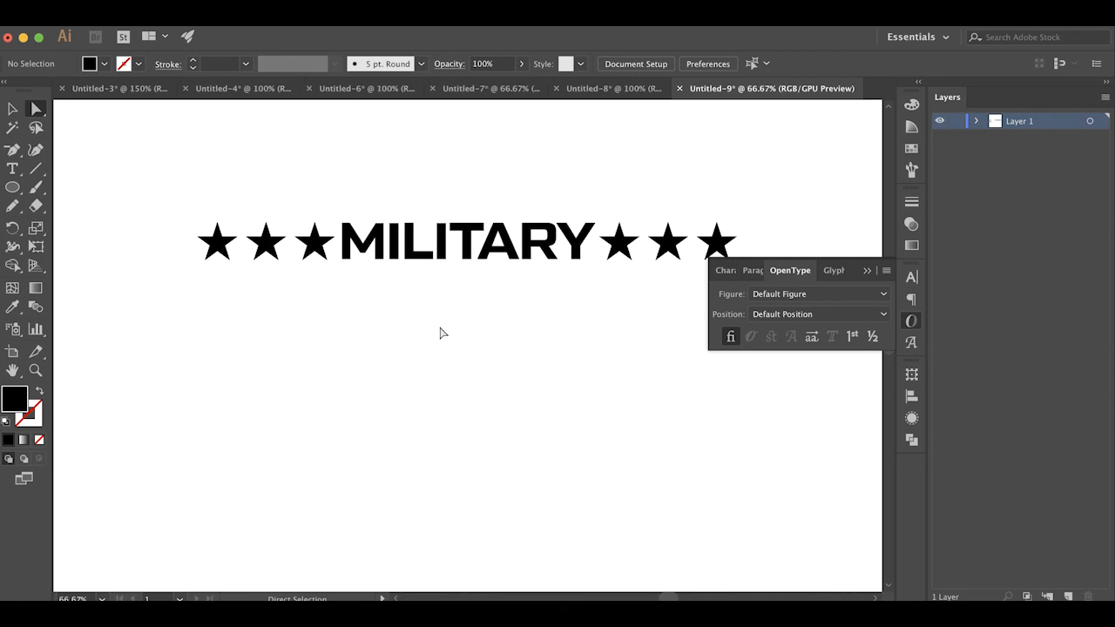
{"action": "left_click_drag", "start_coordinate": [462, 259], "coordinate": [399, 217]}
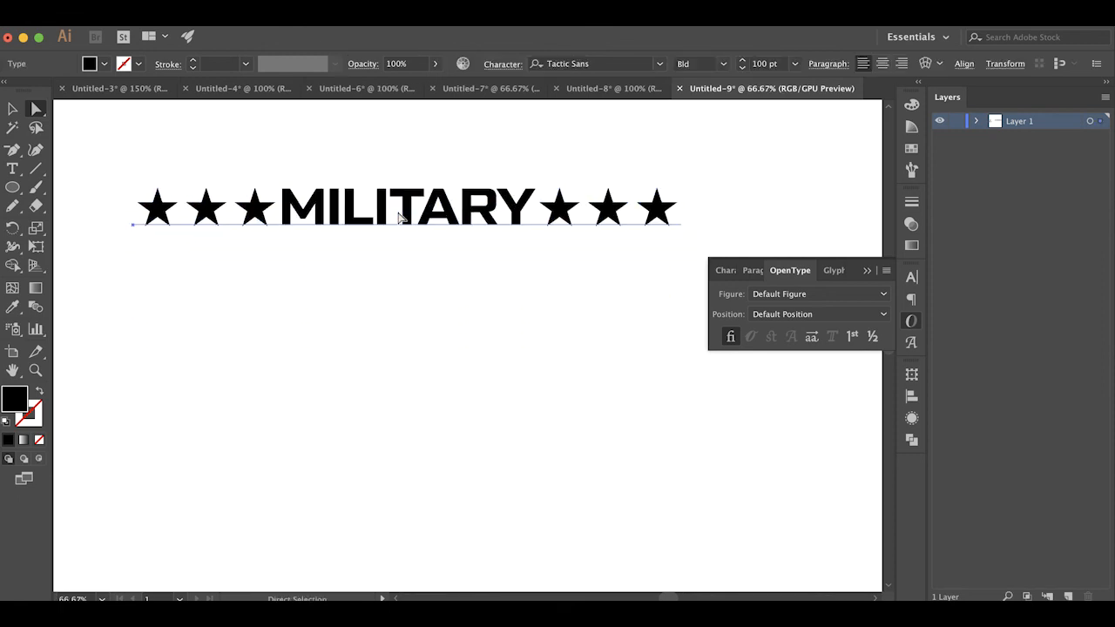
{"action": "left_click", "coordinate": [450, 298]}
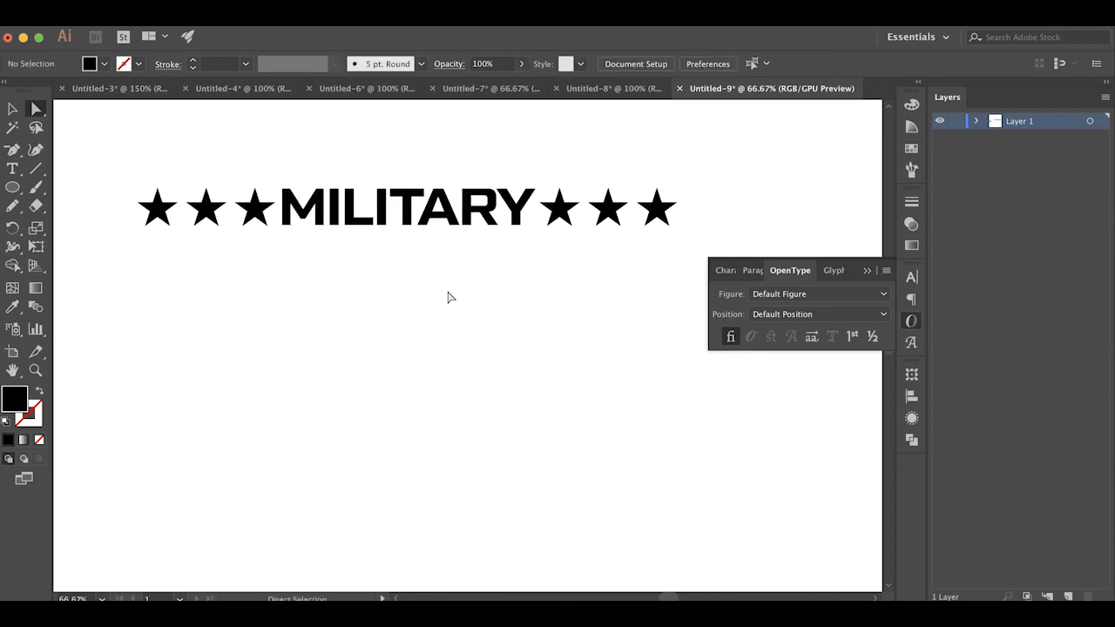
Select the MILITARY line and toggle Standard Ligatures off and back on to compare the brace characters with the stars
{"action": "left_click", "coordinate": [457, 219]}
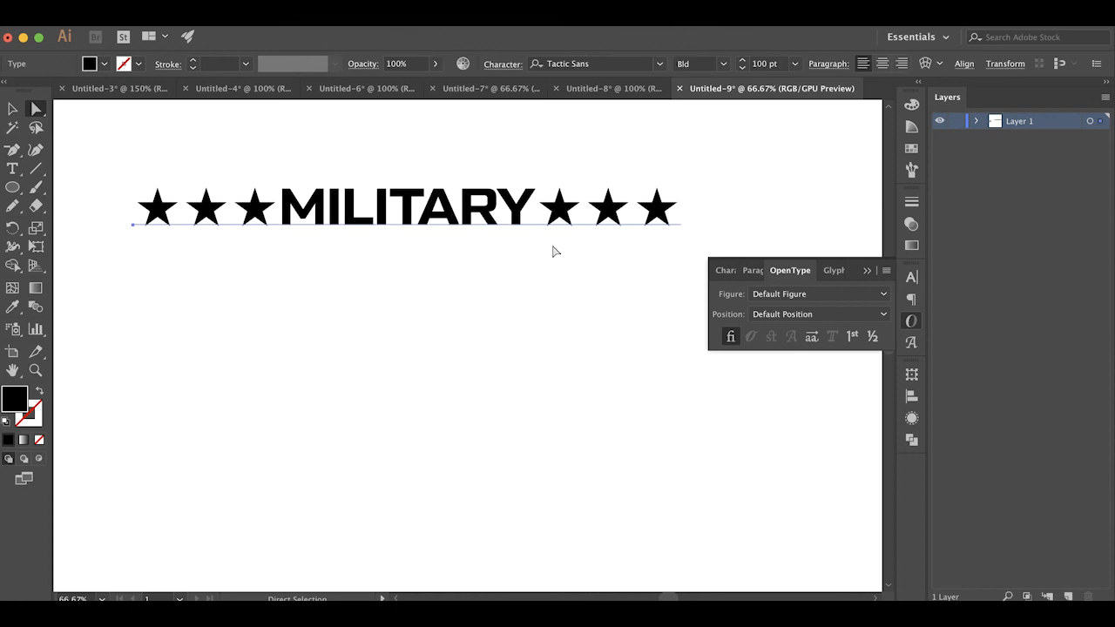
{"action": "left_click", "coordinate": [561, 299]}
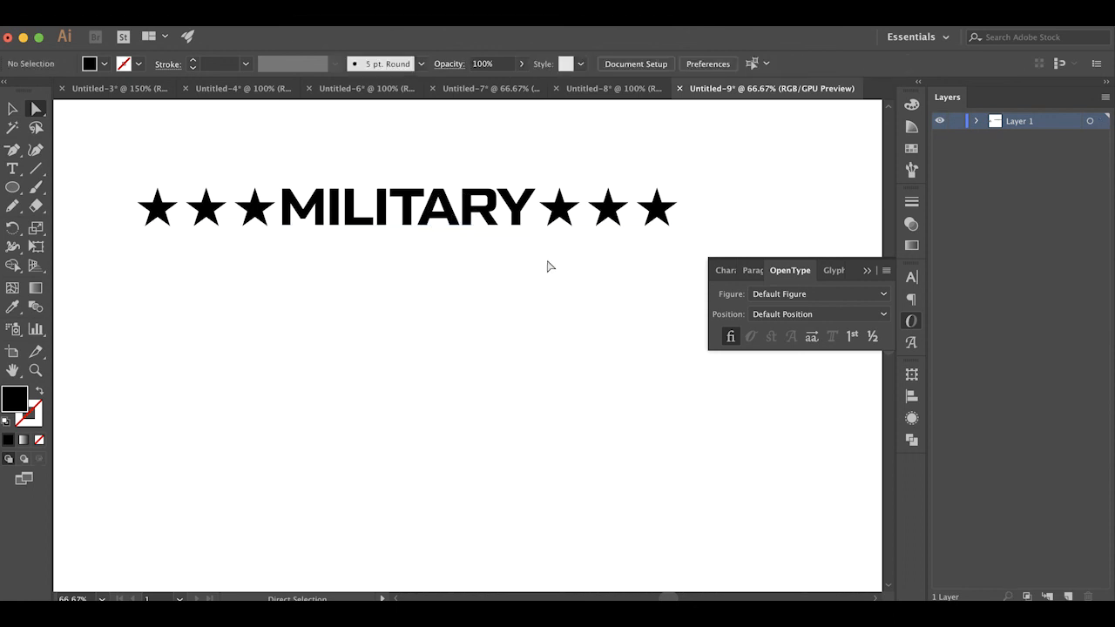
{"action": "left_click", "coordinate": [514, 218]}
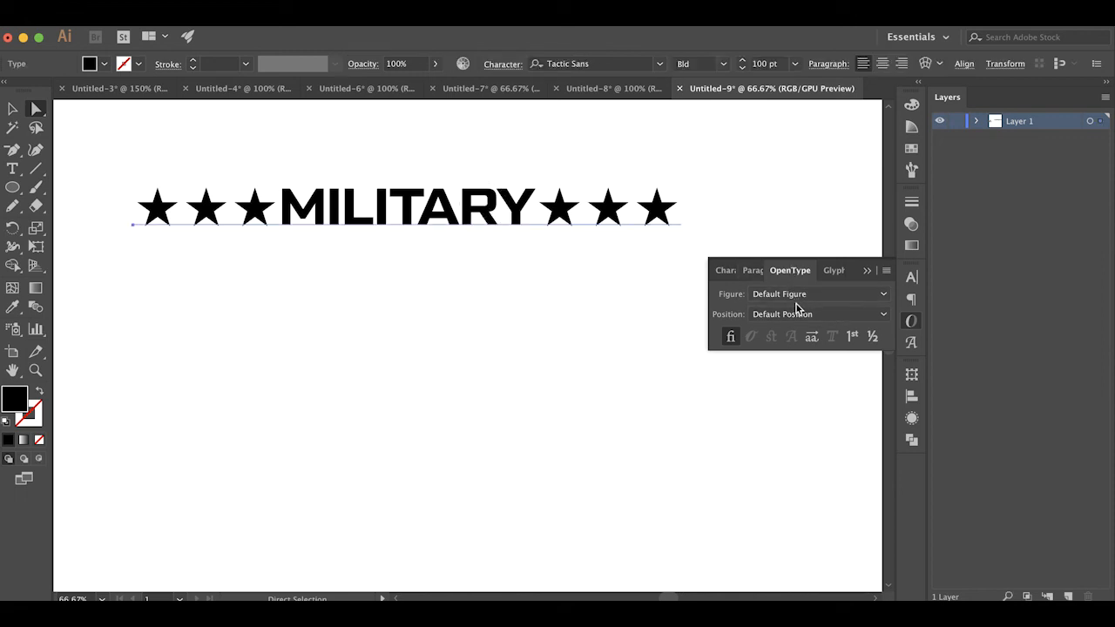
{"action": "left_click", "coordinate": [731, 337]}
{"action": "left_click", "coordinate": [732, 338]}
{"action": "left_click", "coordinate": [494, 282]}
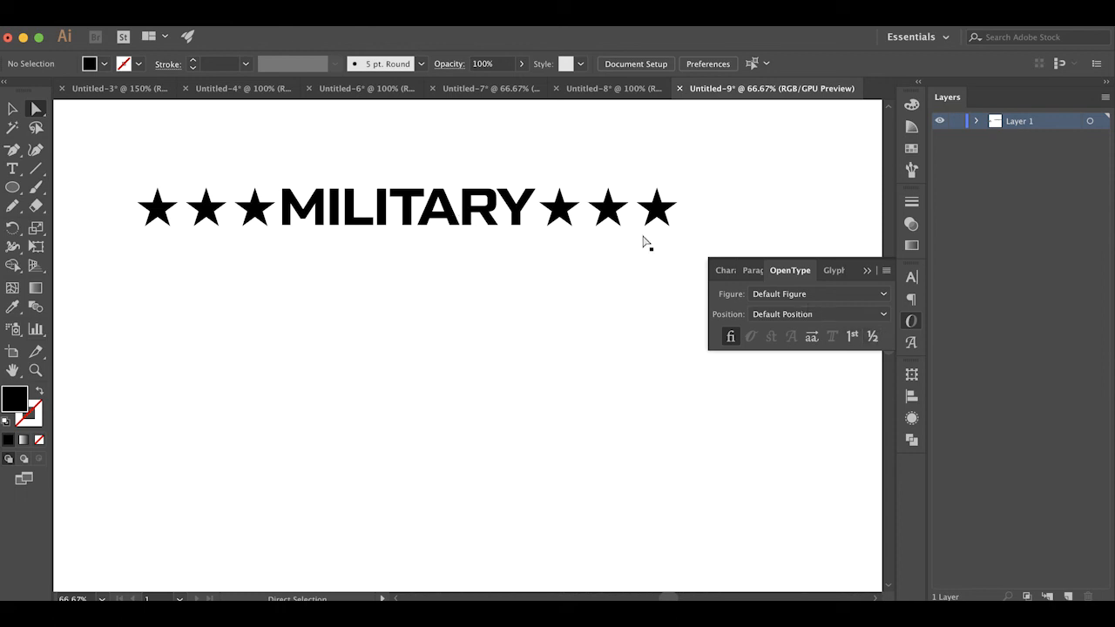
Edit the MILITARY text with the insertion point between R and Y, and display the glyphs of the Entire Font
{"action": "double_click", "coordinate": [455, 207]}
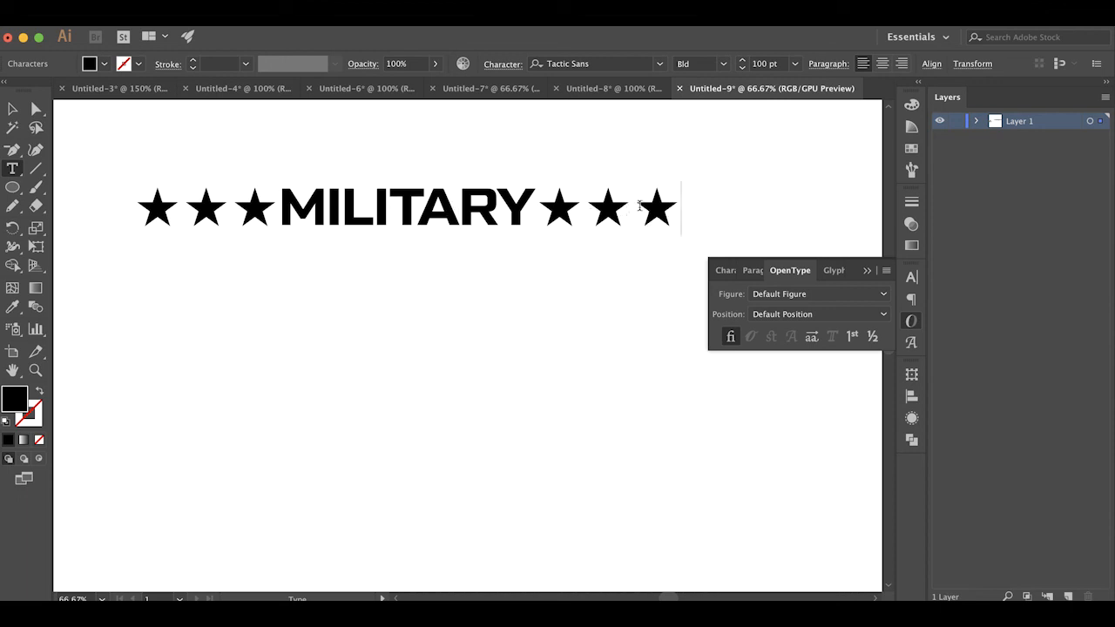
{"action": "left_click", "coordinate": [418, 17]}
{"action": "scroll", "coordinate": [517, 312], "scroll_direction": "down", "scroll_amount": 5}
{"action": "mouse_move", "coordinate": [511, 466]}
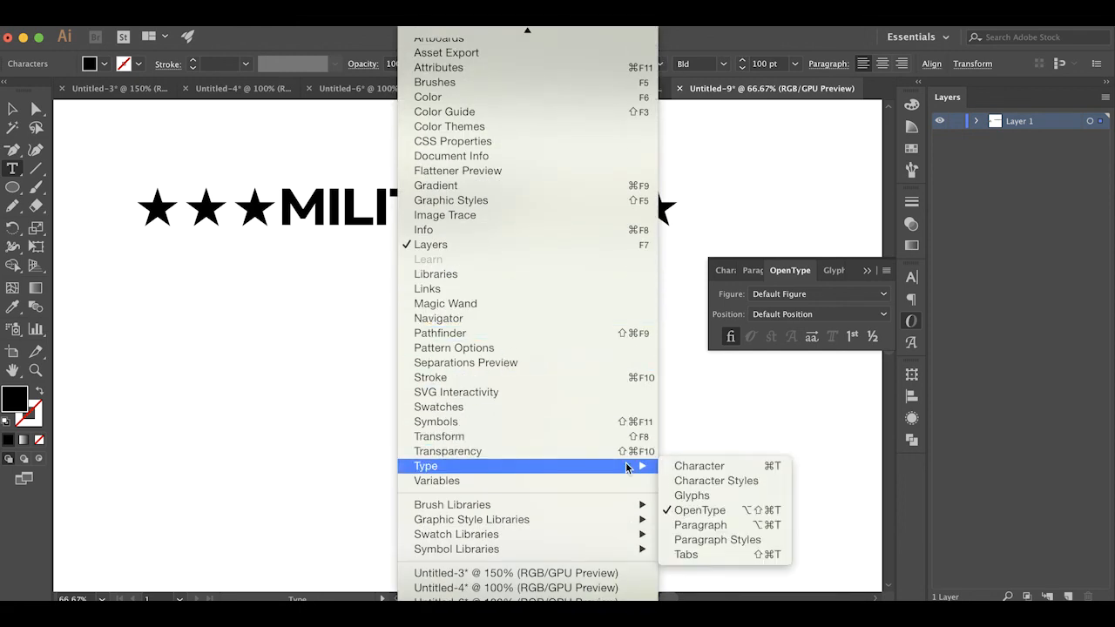
{"action": "left_click", "coordinate": [713, 496]}
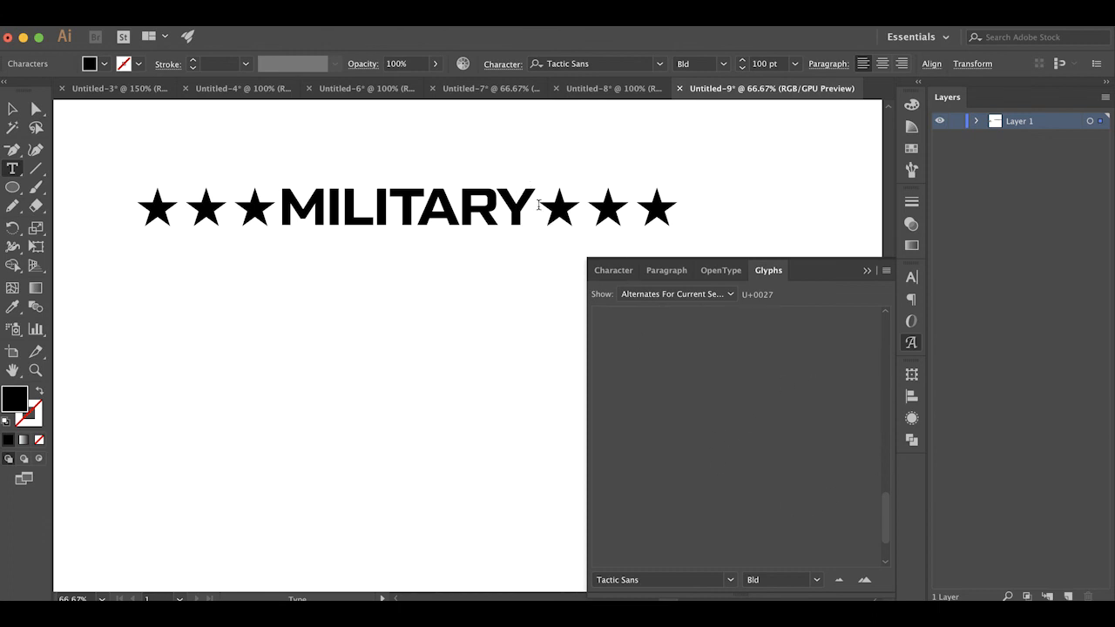
{"action": "left_click", "coordinate": [487, 198]}
{"action": "left_click", "coordinate": [730, 294]}
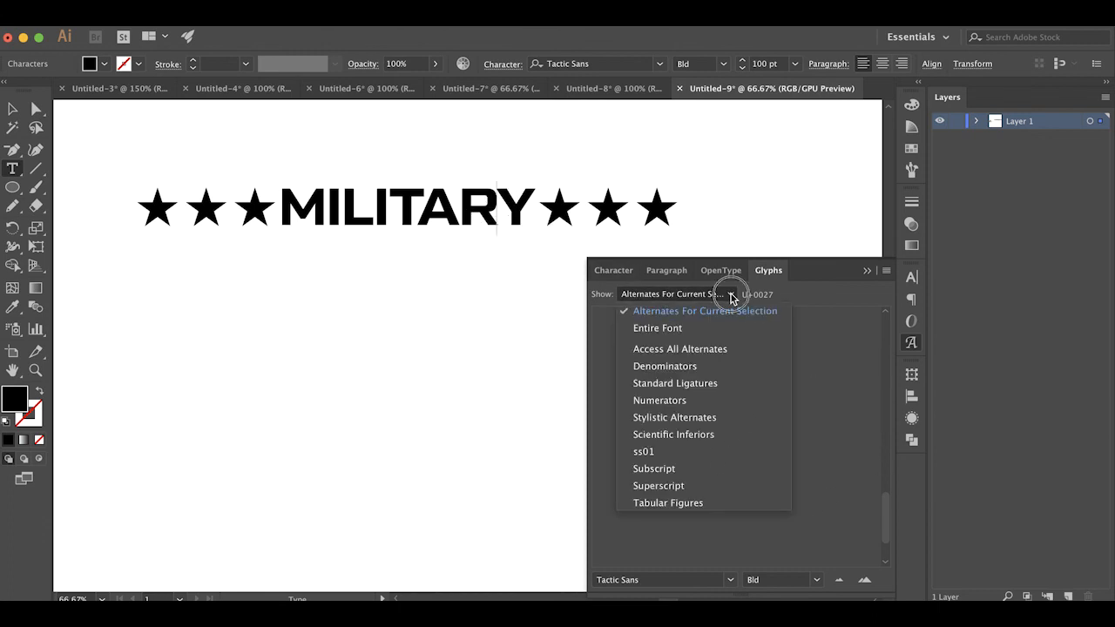
{"action": "left_click", "coordinate": [687, 327]}
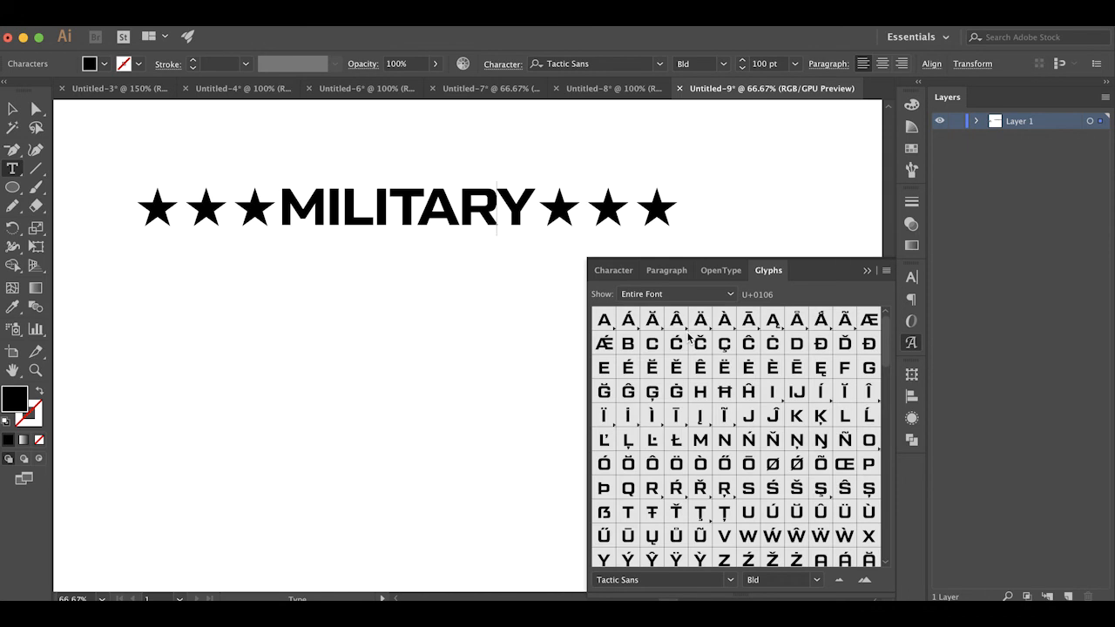
Insert the outline star glyph between the R and Y of MILITARY
{"action": "scroll", "coordinate": [686, 365], "scroll_direction": "down", "scroll_amount": 10}
{"action": "scroll", "coordinate": [684, 401], "scroll_direction": "down", "scroll_amount": 10}
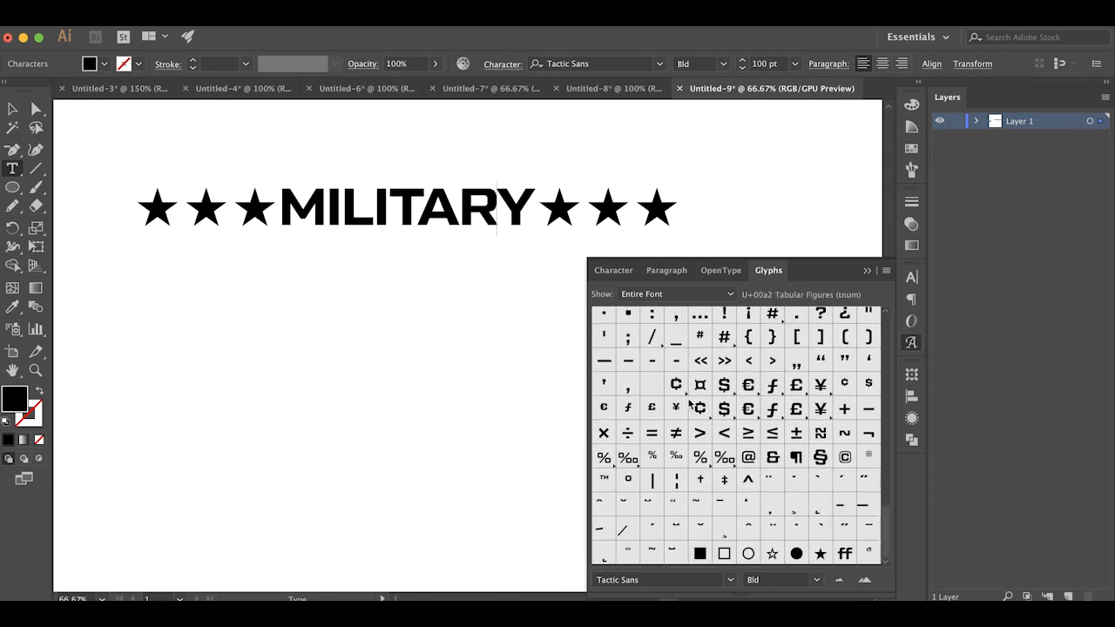
{"action": "double_click", "coordinate": [772, 554]}
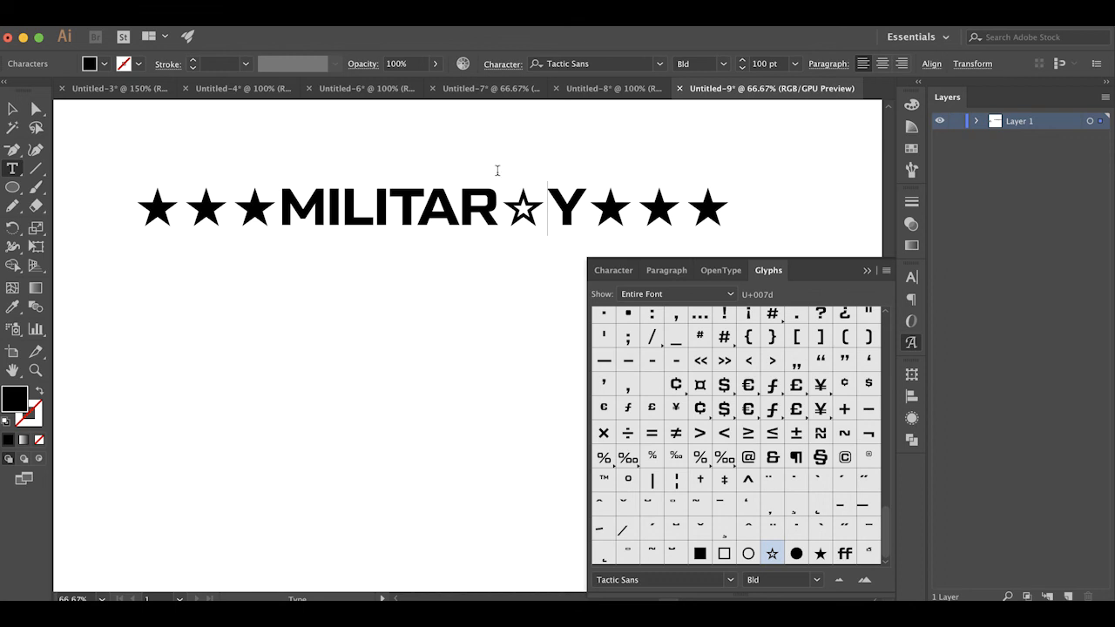
Insert the Cyrillic glyphs Б and Д after the outline star, before the Y
{"action": "scroll", "coordinate": [719, 376], "scroll_direction": "up", "scroll_amount": 3}
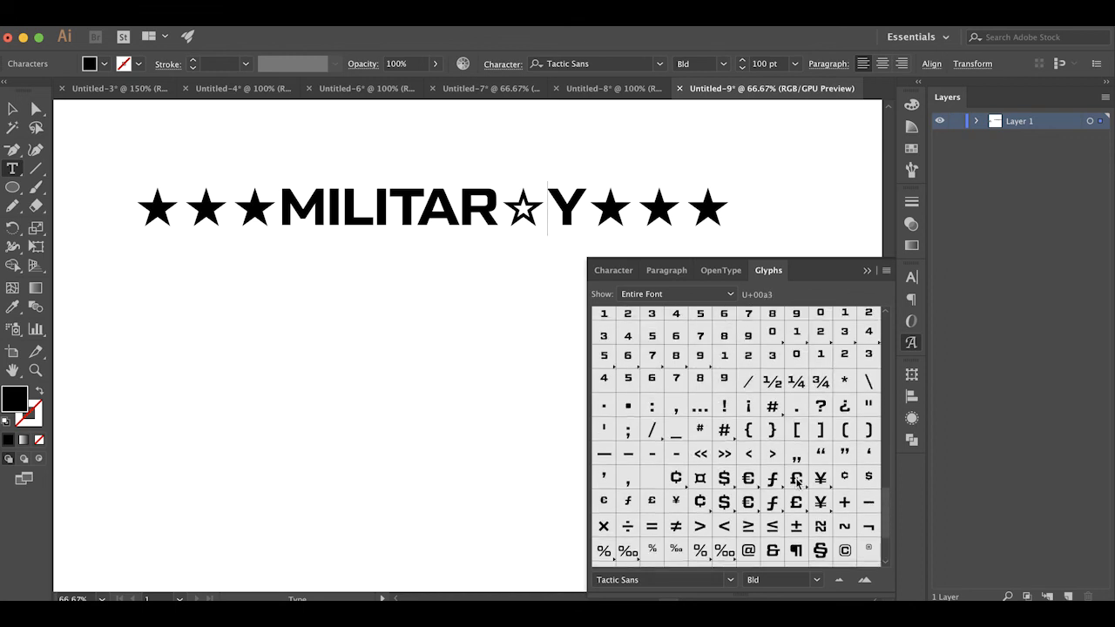
{"action": "scroll", "coordinate": [734, 425], "scroll_direction": "up", "scroll_amount": 4}
{"action": "scroll", "coordinate": [734, 426], "scroll_direction": "up", "scroll_amount": 6}
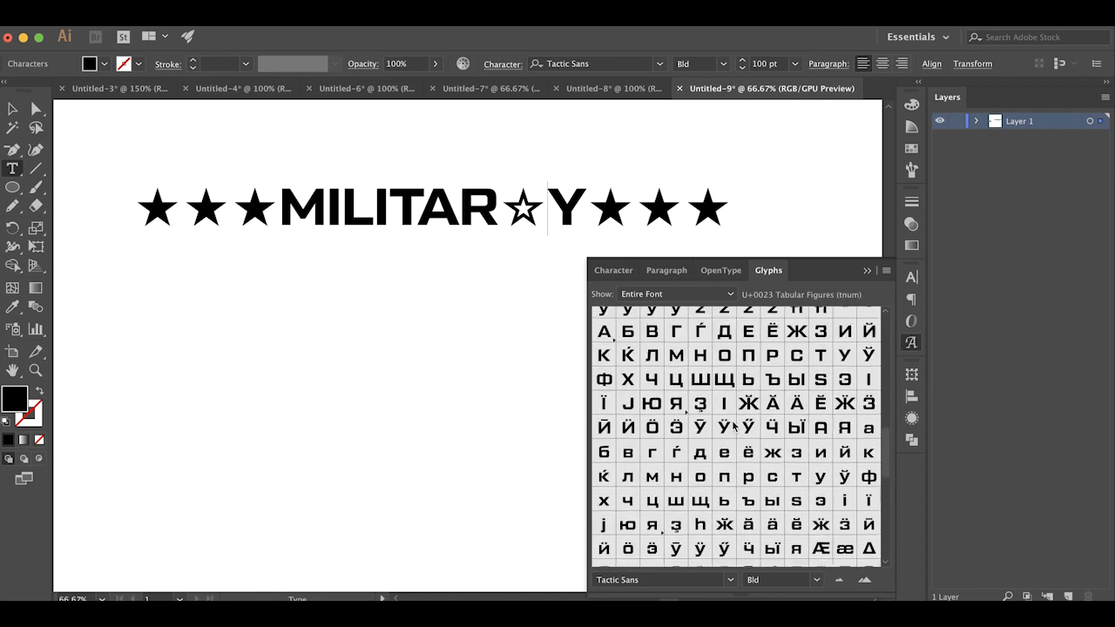
{"action": "scroll", "coordinate": [734, 425], "scroll_direction": "up", "scroll_amount": 3}
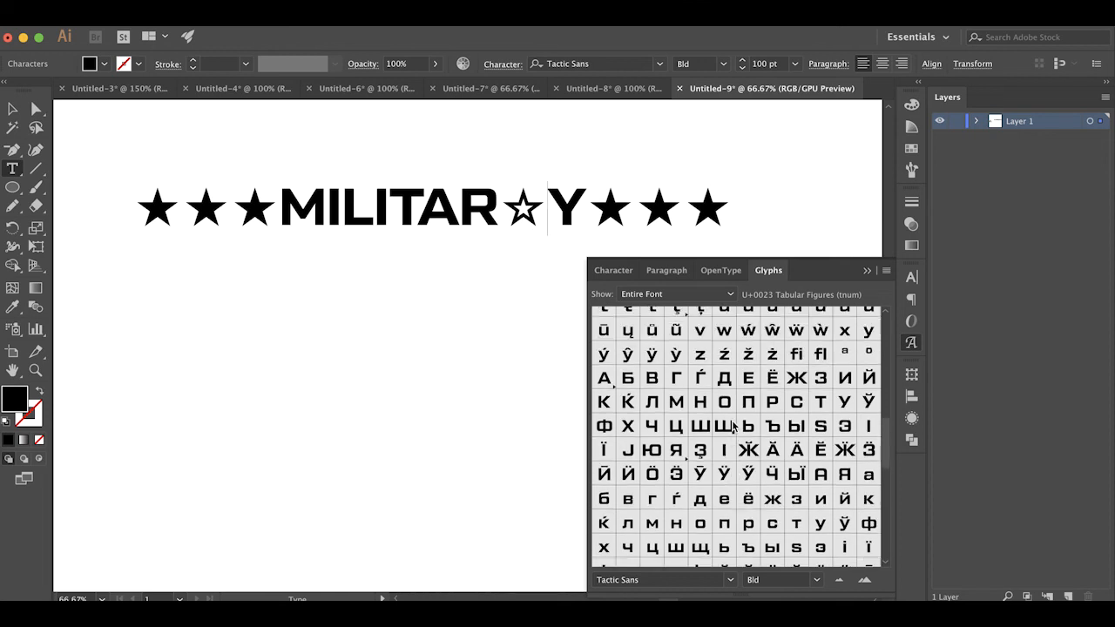
{"action": "double_click", "coordinate": [633, 413]}
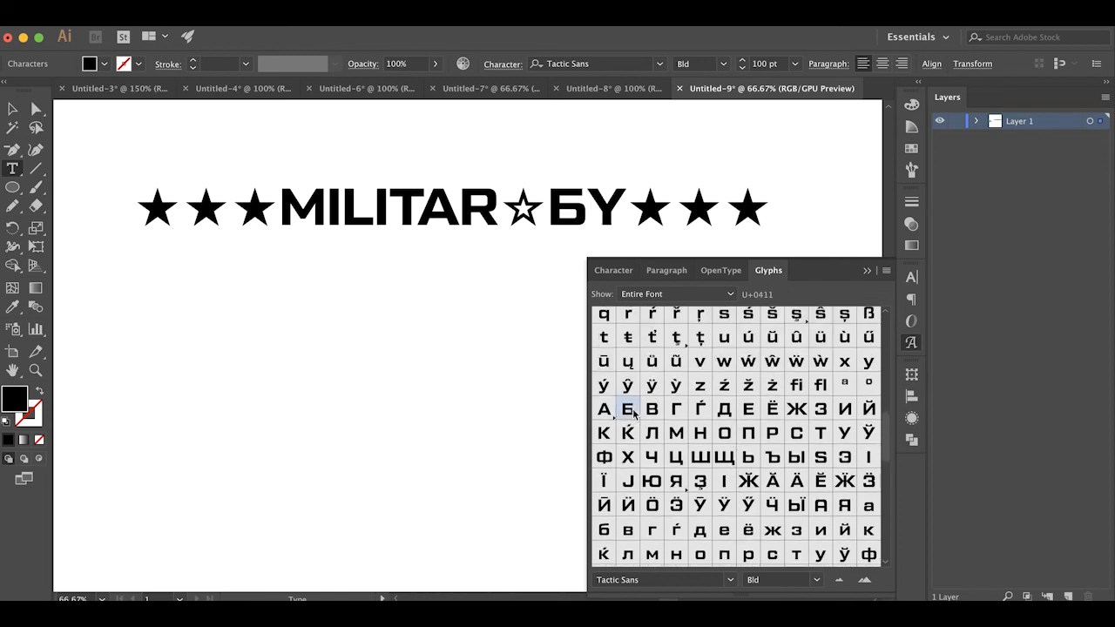
{"action": "double_click", "coordinate": [730, 414]}
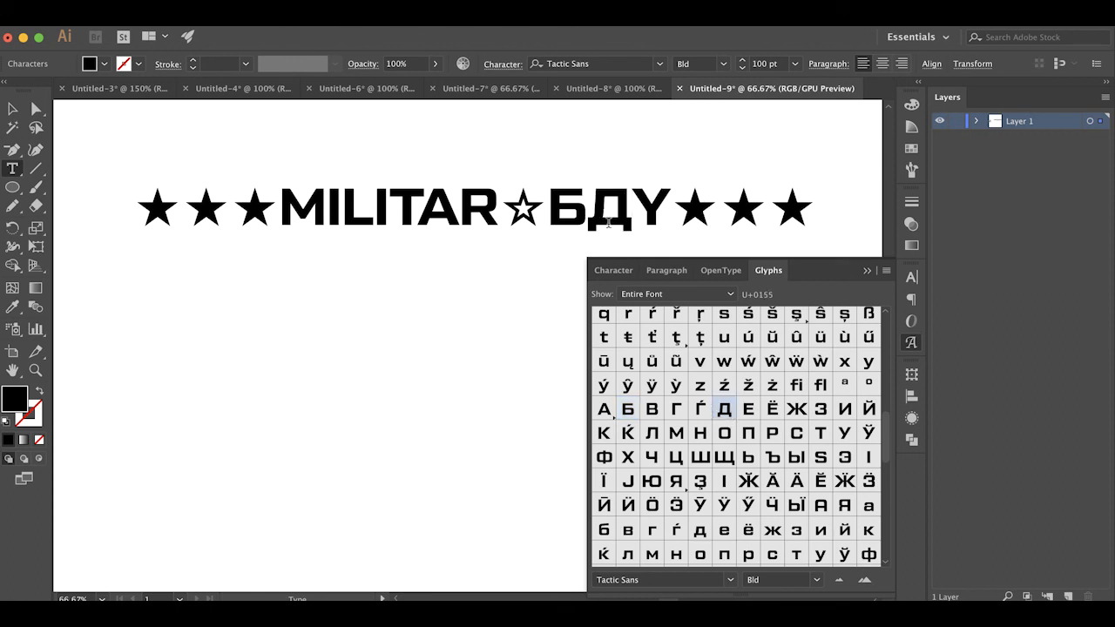
Browse the font's glyphs and add a second text line reading 6”2’ below the MILITARY line
{"action": "scroll", "coordinate": [750, 379], "scroll_direction": "up", "scroll_amount": 10}
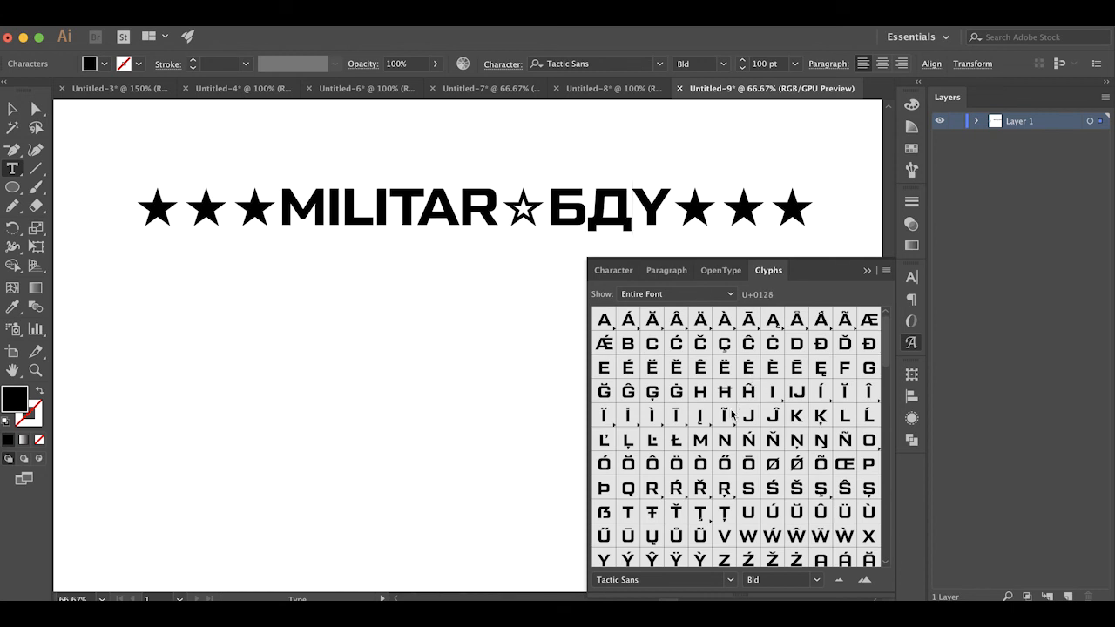
{"action": "scroll", "coordinate": [732, 414], "scroll_direction": "down", "scroll_amount": 10}
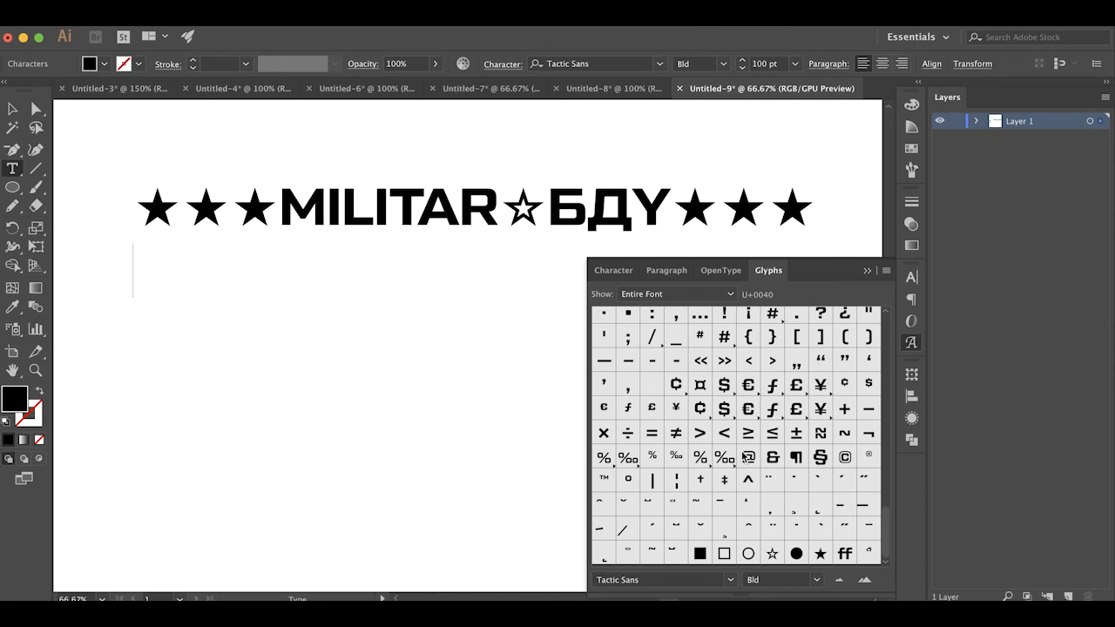
{"action": "type", "text": "6"}
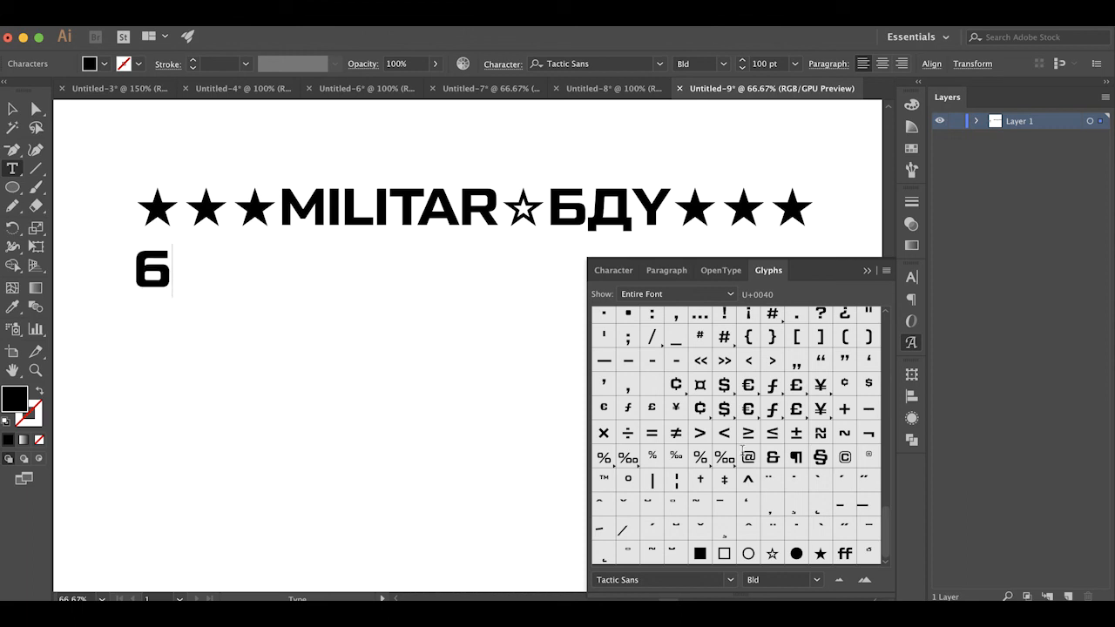
{"action": "type", "text": "”2’"}
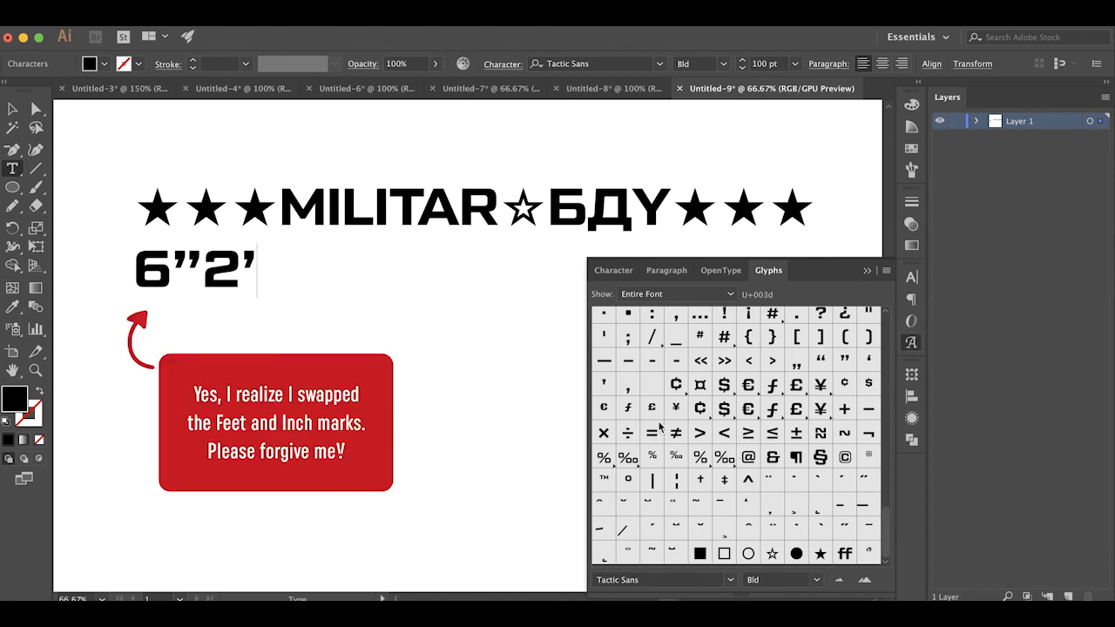
Replace the curly double quote after the 6 in the second text line with the straight double quote glyph
{"action": "left_click_drag", "start_coordinate": [201, 259], "coordinate": [175, 259]}
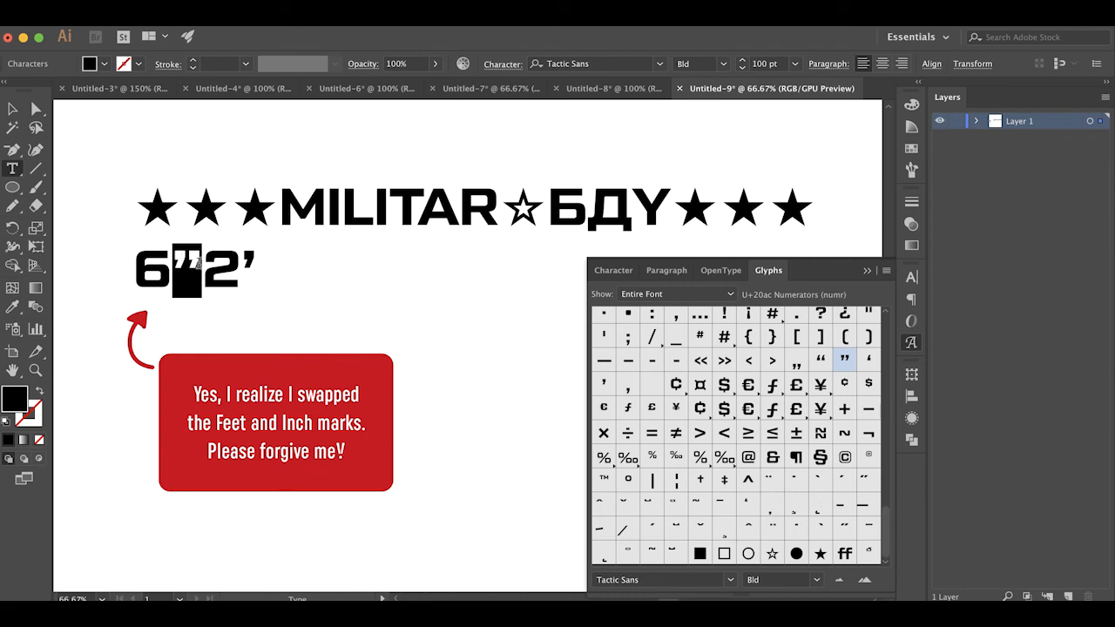
{"action": "left_click", "coordinate": [198, 265]}
{"action": "scroll", "coordinate": [201, 269], "scroll_direction": "left", "scroll_amount": 3}
{"action": "scroll", "coordinate": [202, 269], "scroll_direction": "up", "scroll_amount": 1}
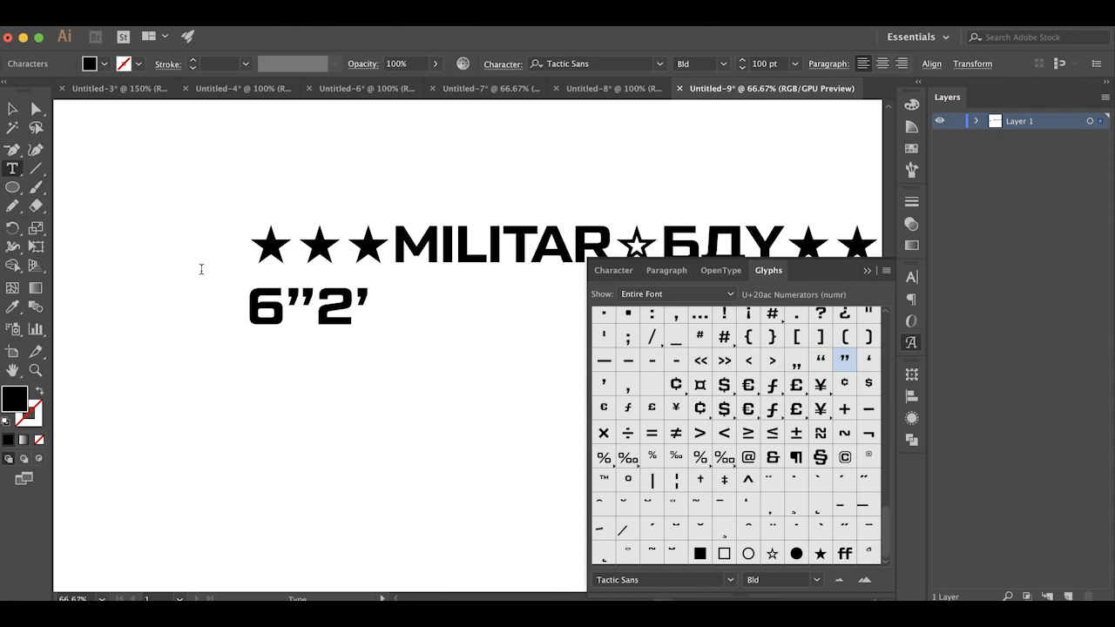
{"action": "key", "text": "super+equal"}
{"action": "key", "text": "super+equal"}
{"action": "key", "text": "super+equal"}
{"action": "scroll", "coordinate": [202, 269], "scroll_direction": "left", "scroll_amount": 6}
{"action": "scroll", "coordinate": [201, 269], "scroll_direction": "up", "scroll_amount": 2}
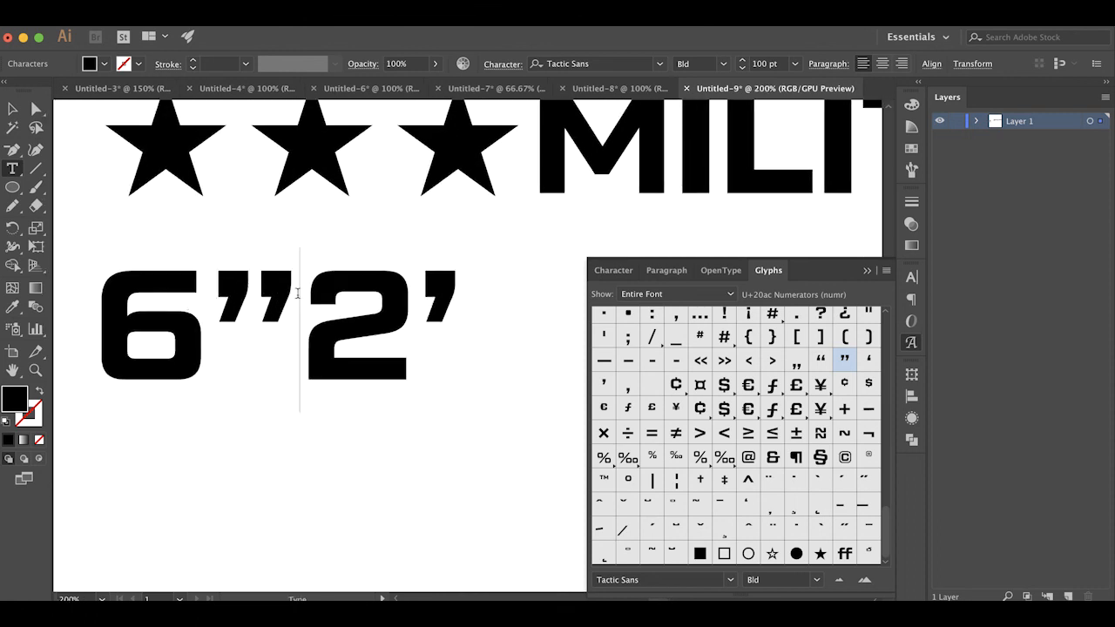
{"action": "left_click_drag", "start_coordinate": [266, 297], "coordinate": [225, 296]}
{"action": "key", "text": "Right"}
{"action": "left_click_drag", "start_coordinate": [214, 300], "coordinate": [278, 305]}
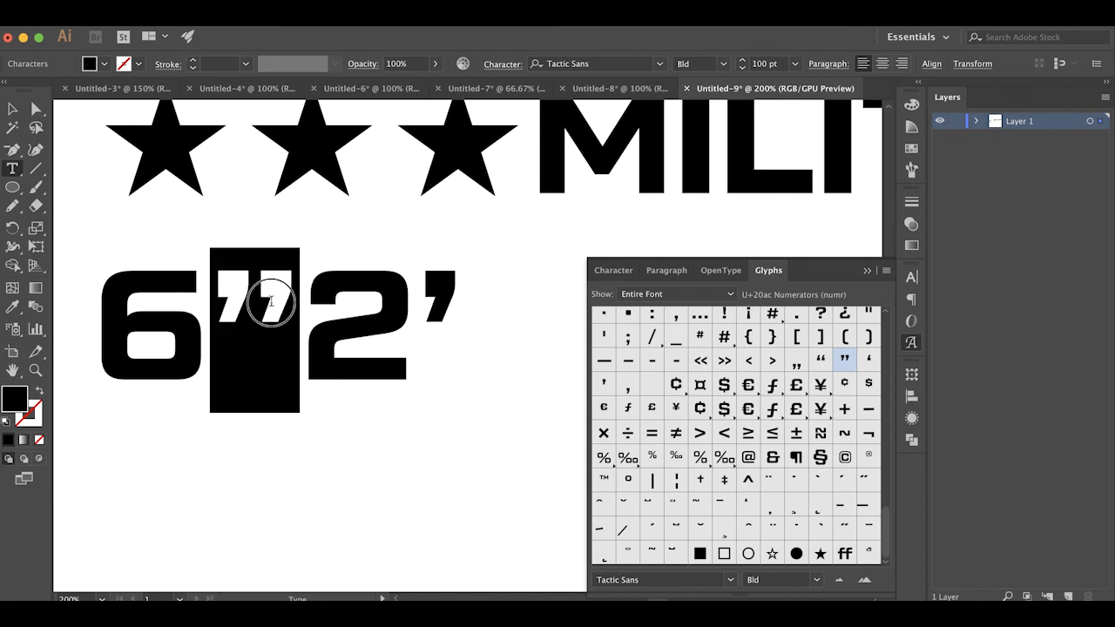
{"action": "scroll", "coordinate": [787, 387], "scroll_direction": "up", "scroll_amount": 2}
{"action": "scroll", "coordinate": [786, 386], "scroll_direction": "up", "scroll_amount": 4}
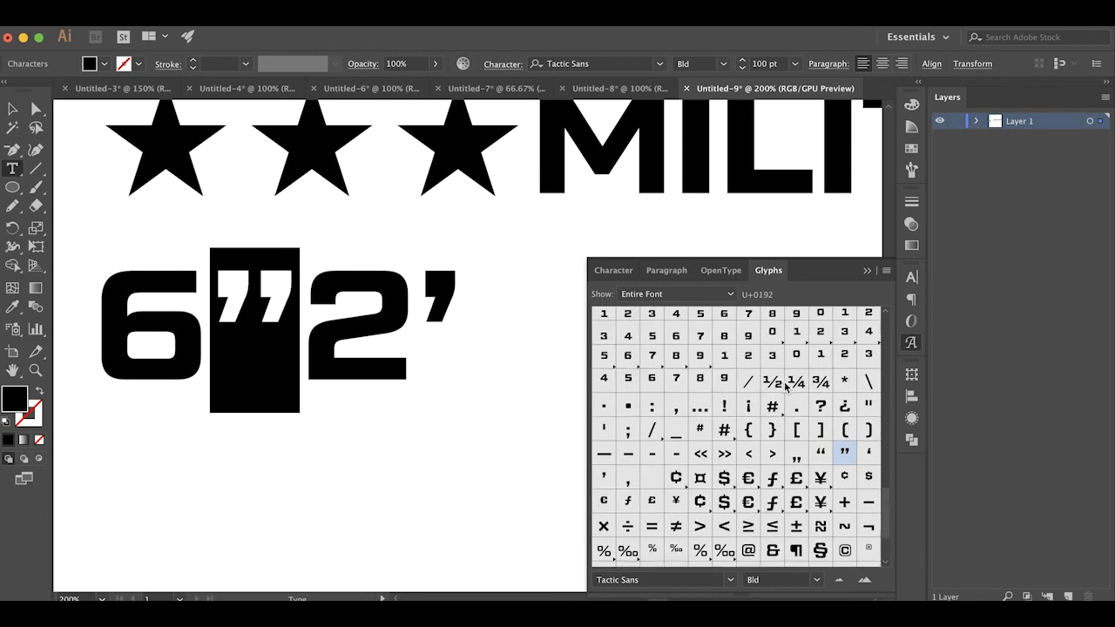
{"action": "double_click", "coordinate": [869, 406]}
Replace the curly single quote after the 2 with the straight single quote glyph, then finish editing and deselect the text
{"action": "left_click_drag", "start_coordinate": [406, 304], "coordinate": [448, 302]}
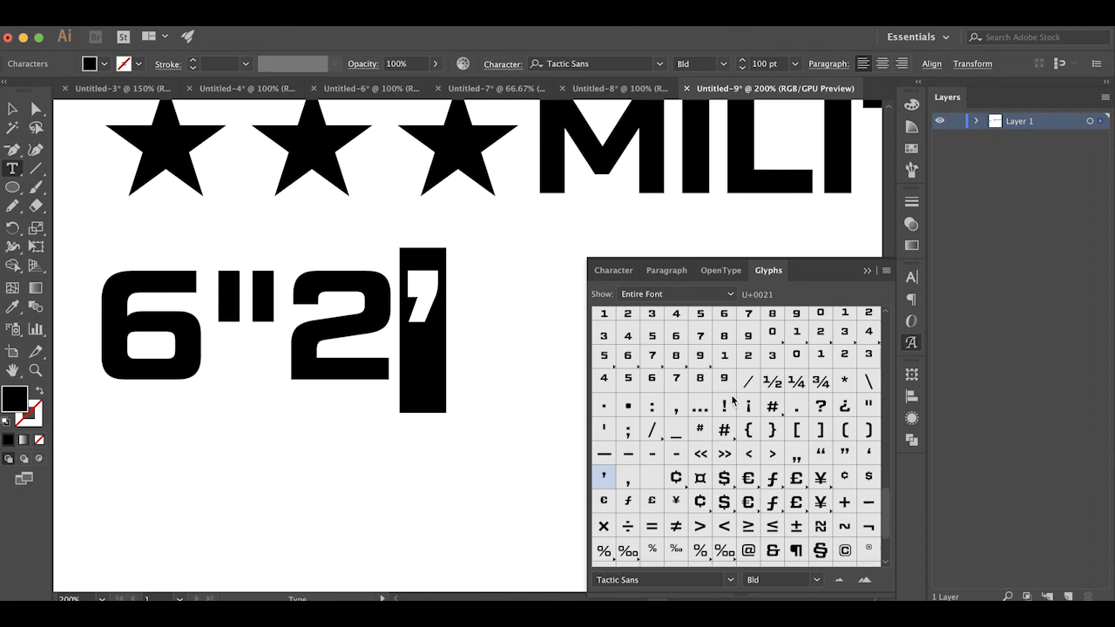
{"action": "double_click", "coordinate": [607, 430]}
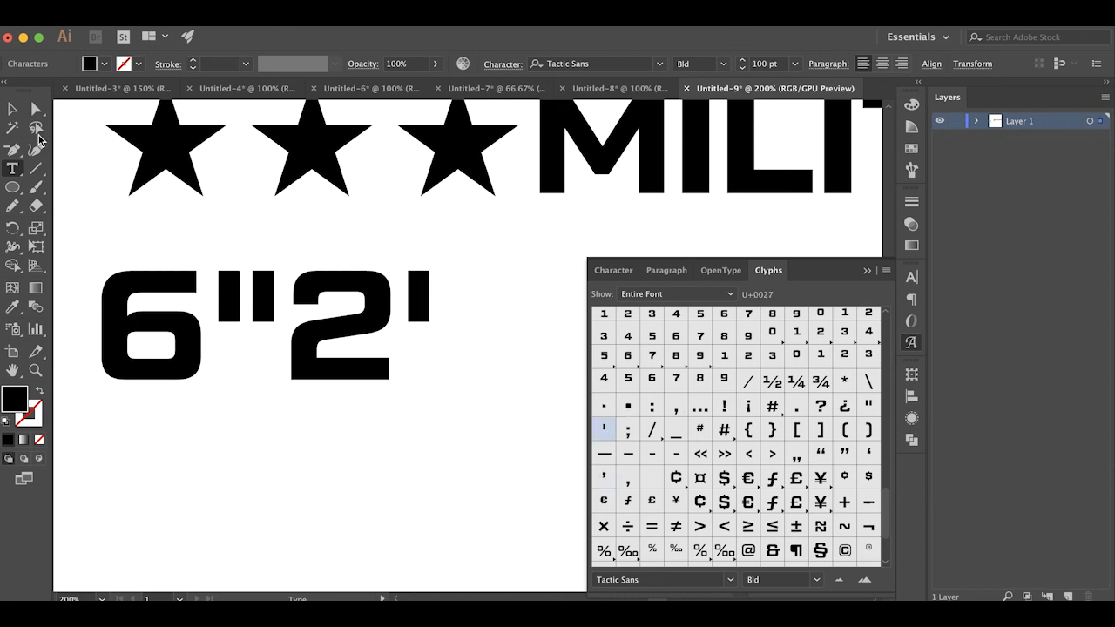
{"action": "key", "text": "Escape"}
{"action": "left_click", "coordinate": [510, 416]}
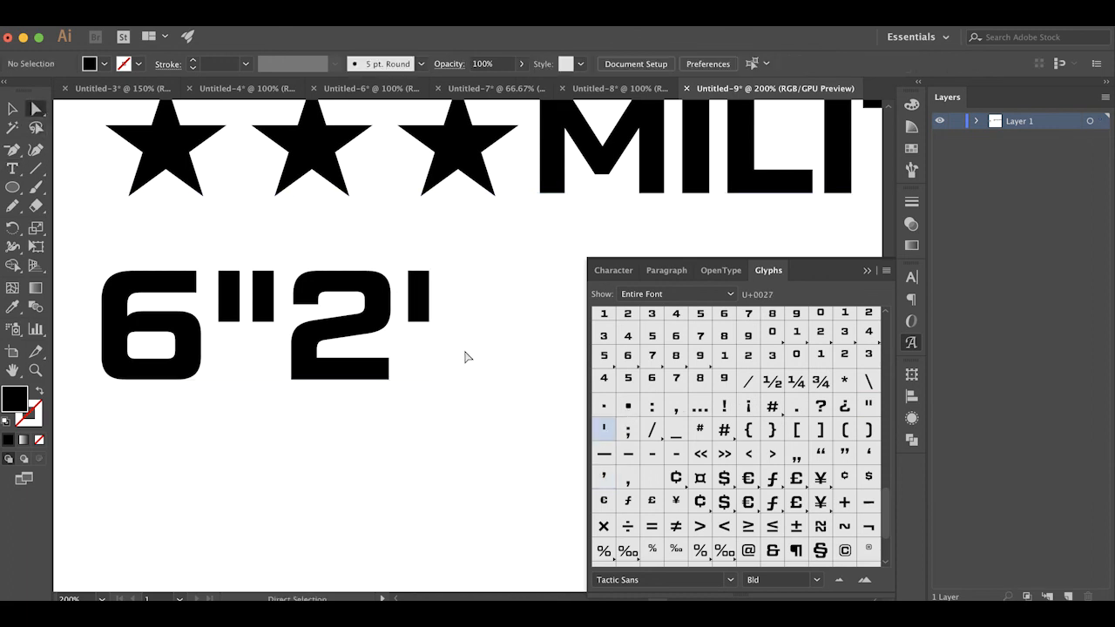
Display the OpenType settings in place of the glyph list
{"action": "scroll", "coordinate": [463, 353], "scroll_direction": "down", "scroll_amount": 2}
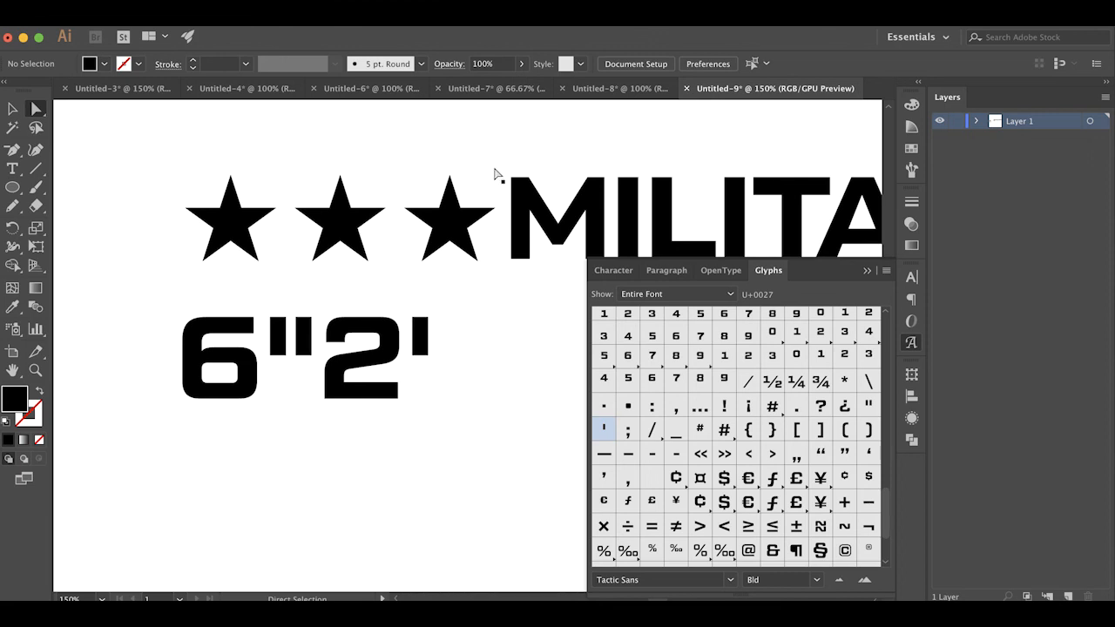
{"action": "left_click", "coordinate": [427, 13]}
{"action": "scroll", "coordinate": [515, 336], "scroll_direction": "down", "scroll_amount": 5}
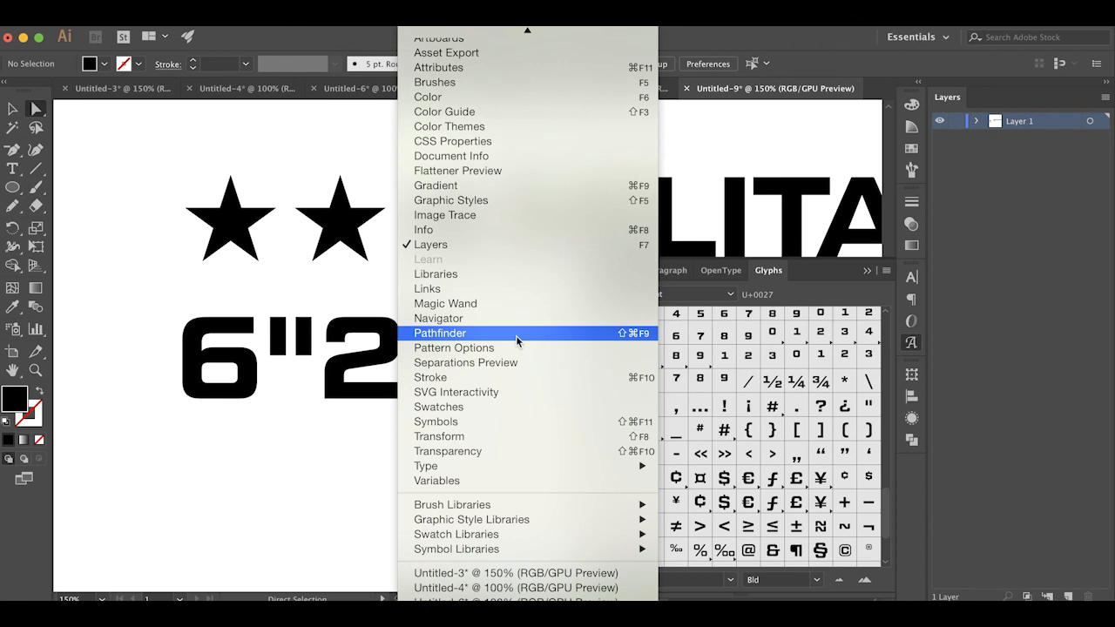
{"action": "mouse_move", "coordinate": [510, 465]}
{"action": "left_click", "coordinate": [699, 511]}
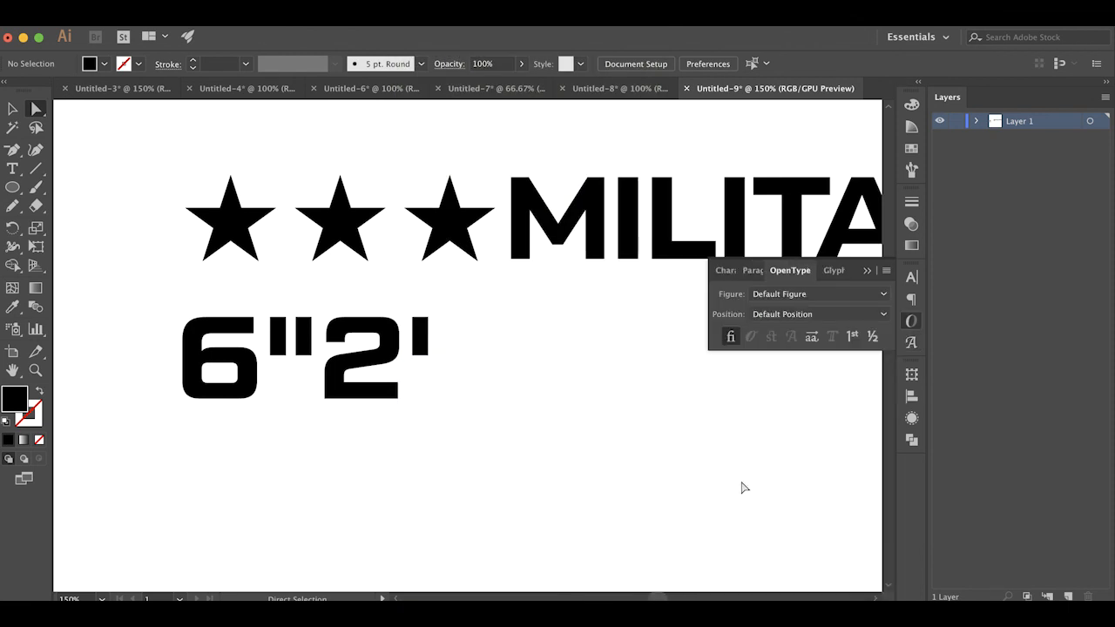